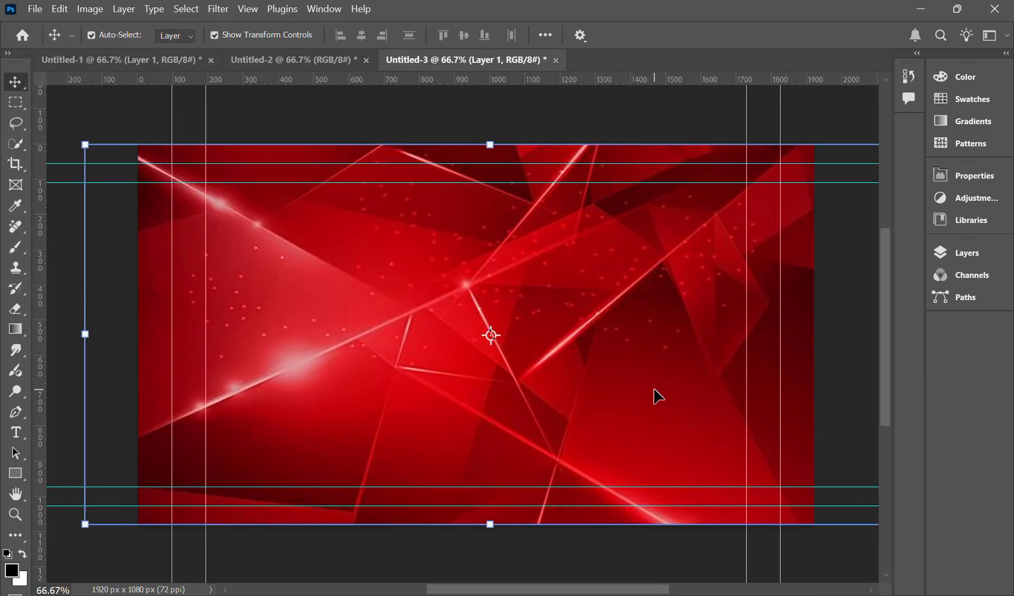
# Apply a Gaussian Blur with a radius of 6.4 pixels to the red geometric background layer in Untitled-3.
pyautogui.hscroll(2, 550, 328)
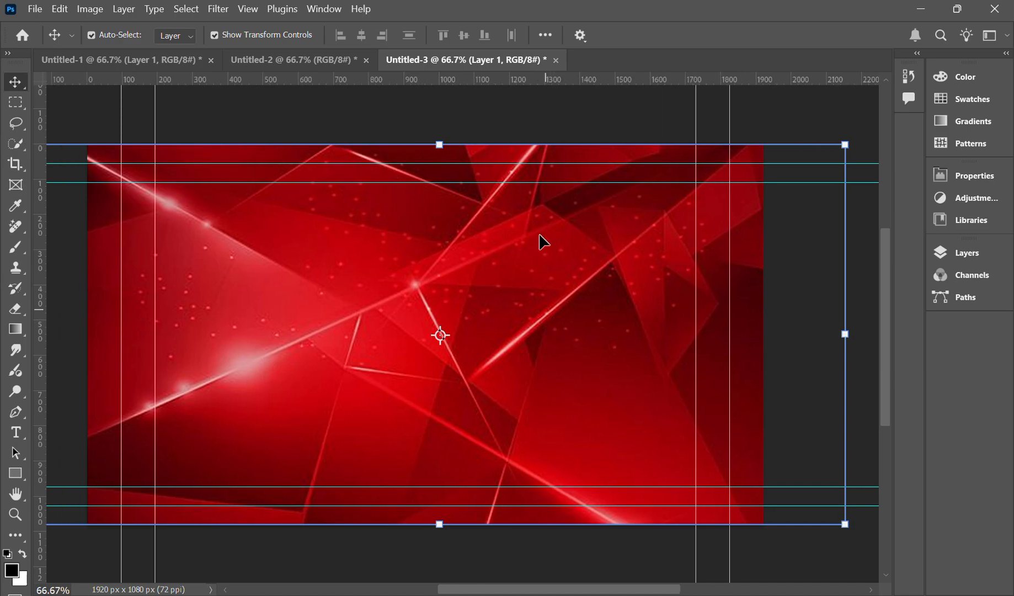
pyautogui.click(526, 110)
pyautogui.click(542, 317)
pyautogui.click(218, 9)
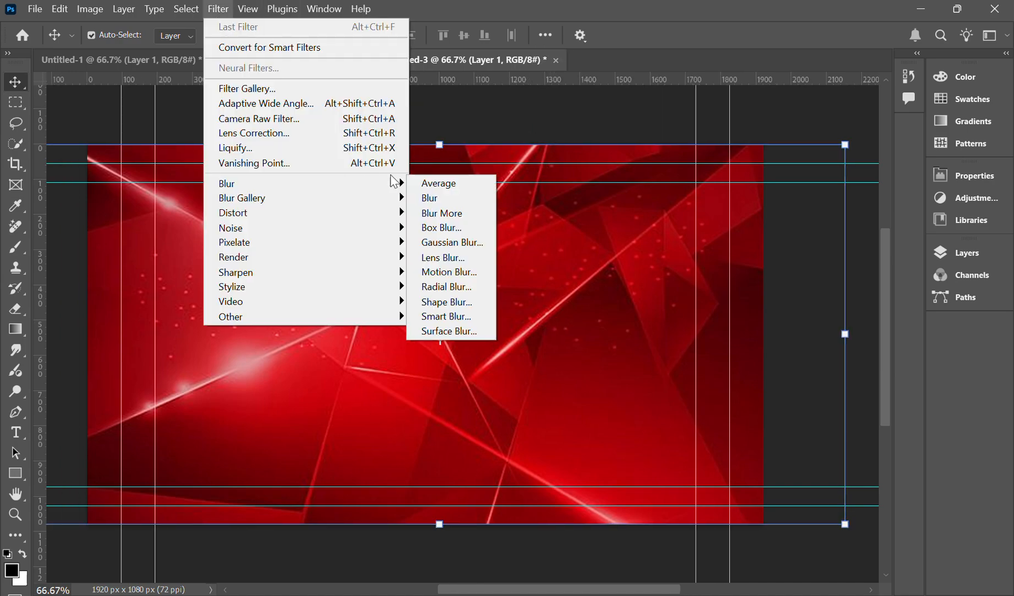
pyautogui.moveTo(404, 187)
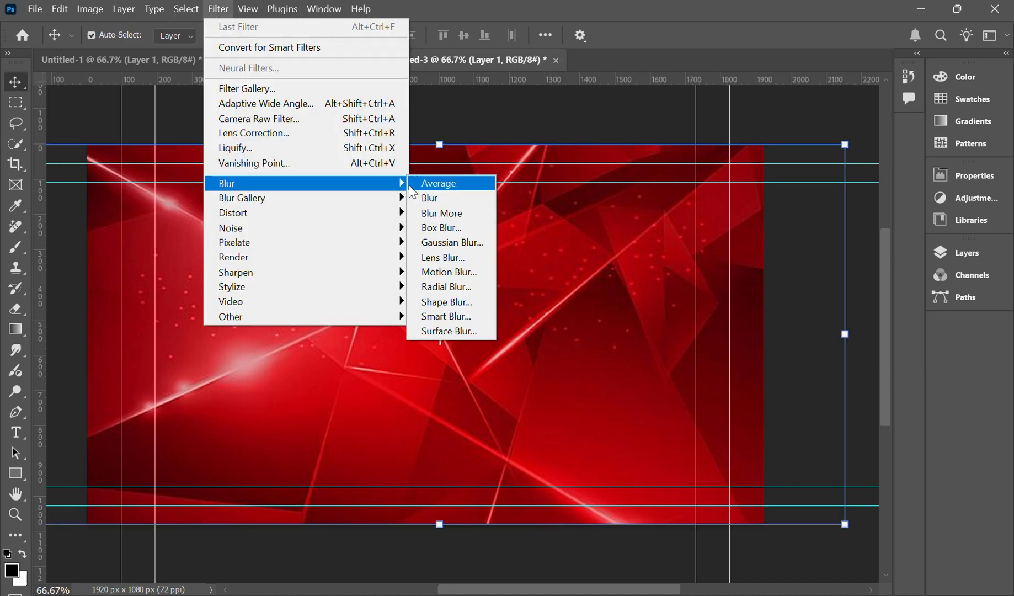
pyautogui.click(472, 249)
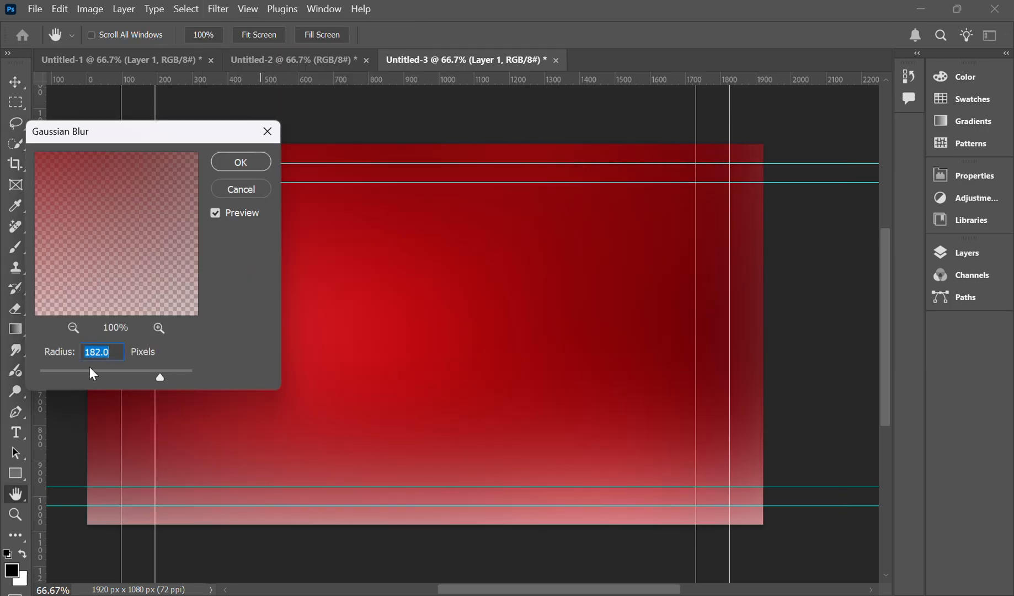
pyautogui.click(57, 369)
pyautogui.moveTo(60, 369); pyautogui.dragTo(87, 378)
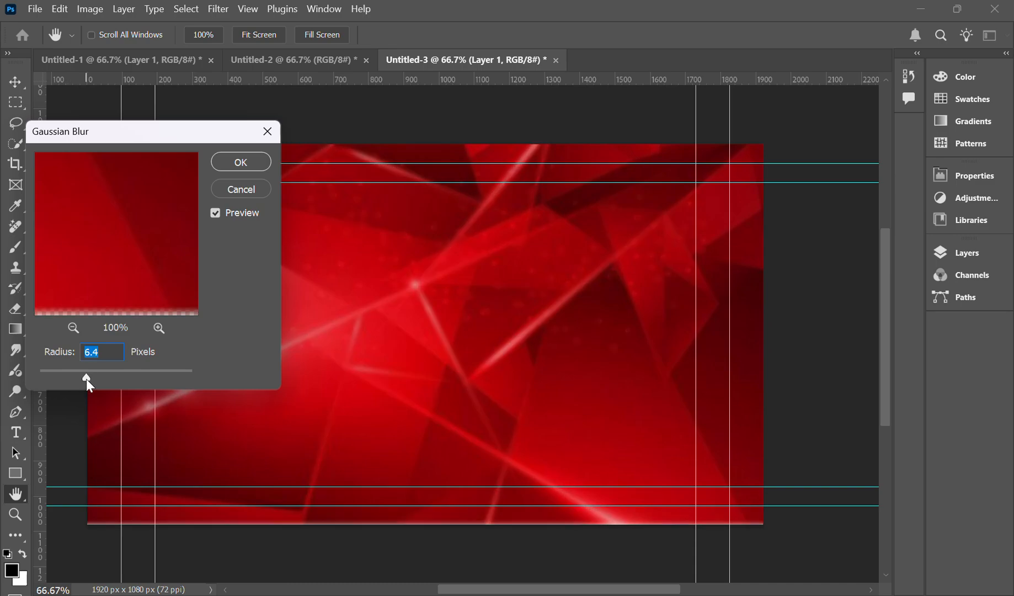
pyautogui.click(250, 169)
pyautogui.press('v')
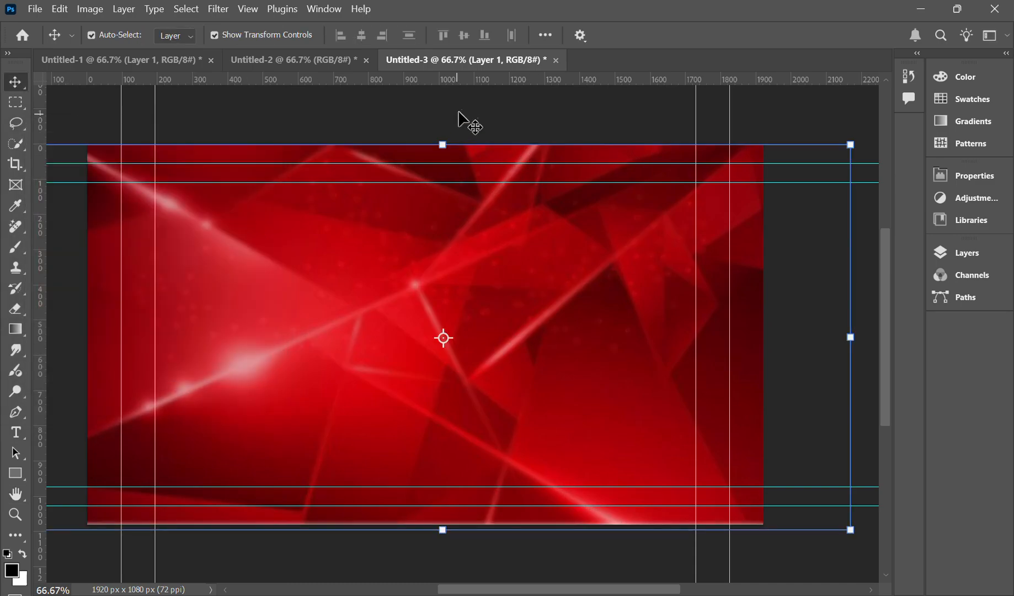
pyautogui.click(471, 117)
# Copy the play-button logo from Untitled-2 into Untitled-3 and scale it to about 25% near the canvas's upper-left guides.
pyautogui.click(315, 61)
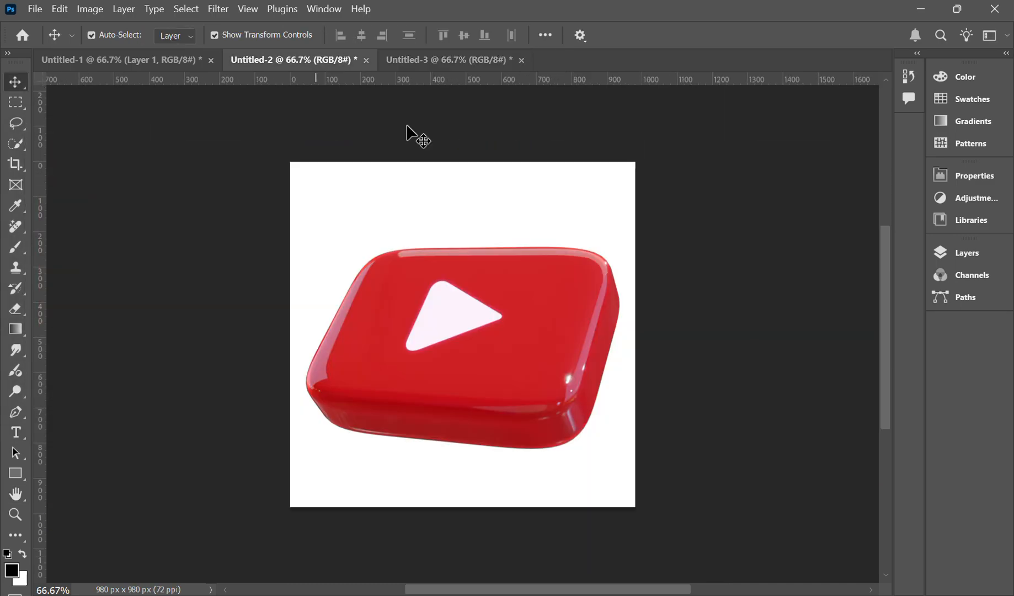
pyautogui.click(563, 319)
pyautogui.moveTo(563, 319); pyautogui.dragTo(452, 59)
pyautogui.moveTo(383, 338); pyautogui.dragTo(319, 331)
pyautogui.moveTo(435, 436); pyautogui.dragTo(166, 218)
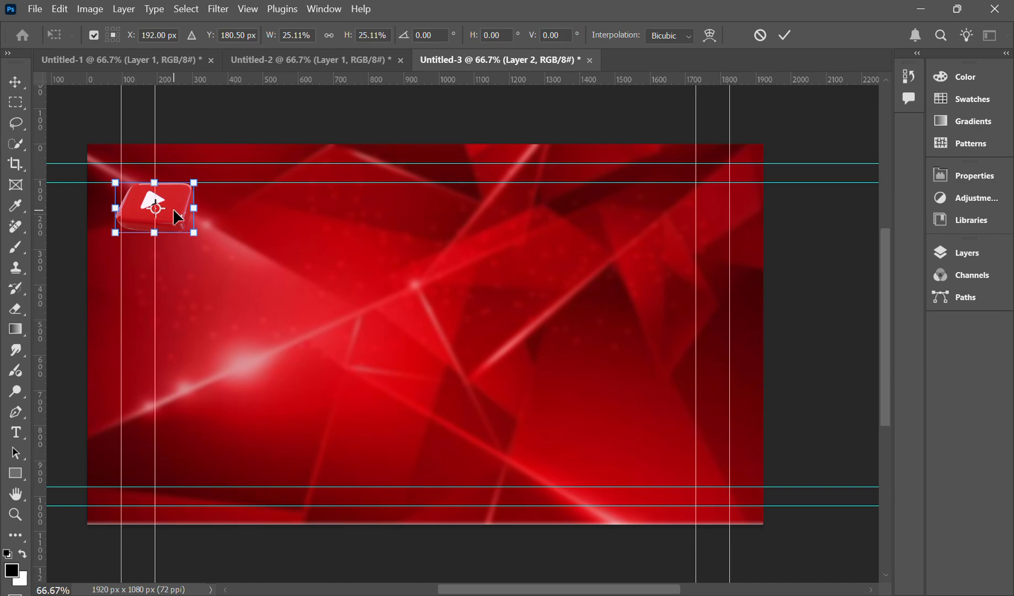
pyautogui.click(784, 35)
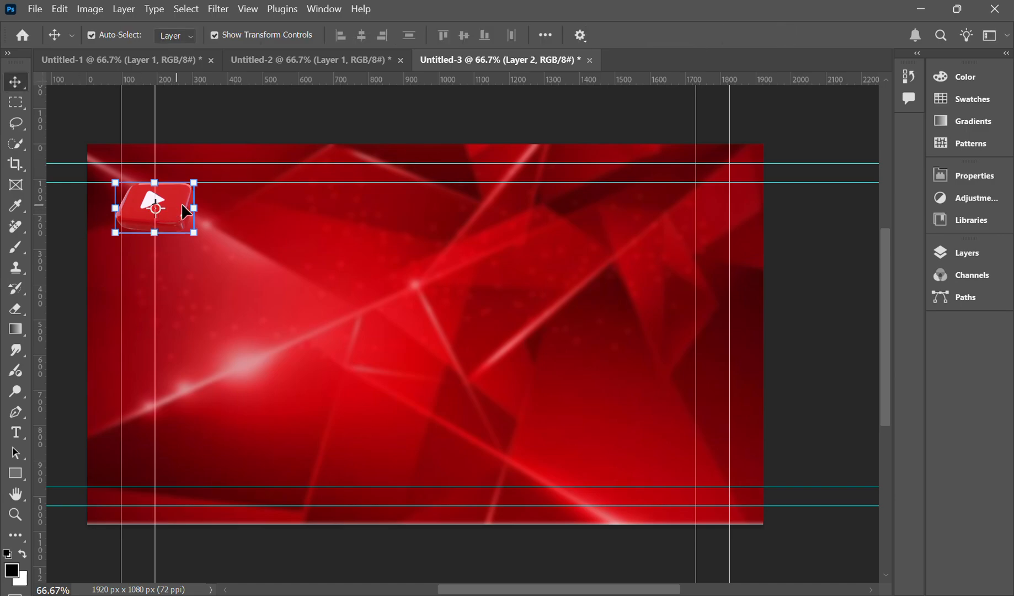
# Try scattering duplicates of the small play-button logo over the left half of the canvas, and undo the copies.
pyautogui.moveTo(182, 203); pyautogui.dragTo(216, 428)
pyautogui.press('ctrl')
pyautogui.hotkey('ctrl', 'j')
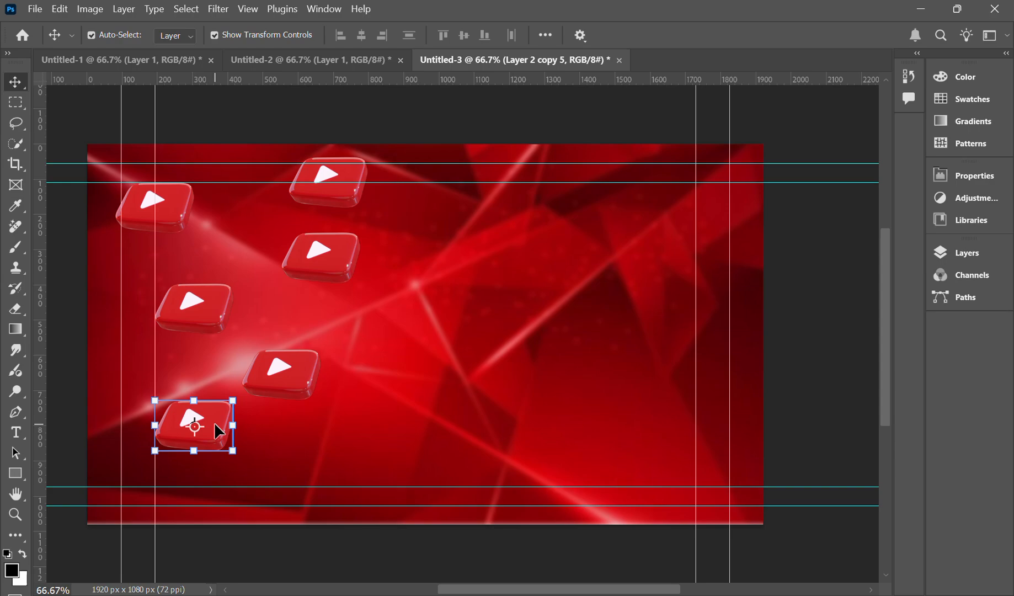
pyautogui.hotkey('ctrl', 'z')
pyautogui.hotkey('ctrl', 'z')
pyautogui.hotkey('ctrl', 'z')
pyautogui.hotkey('ctrl', 'z')
pyautogui.hotkey('ctrl', 'z')
pyautogui.hotkey('ctrl', 'z')
pyautogui.hotkey('ctrl', 'z')
pyautogui.hotkey('ctrl', 'z')
pyautogui.hotkey('ctrl', 'z')
pyautogui.hotkey('ctrl', 'z')
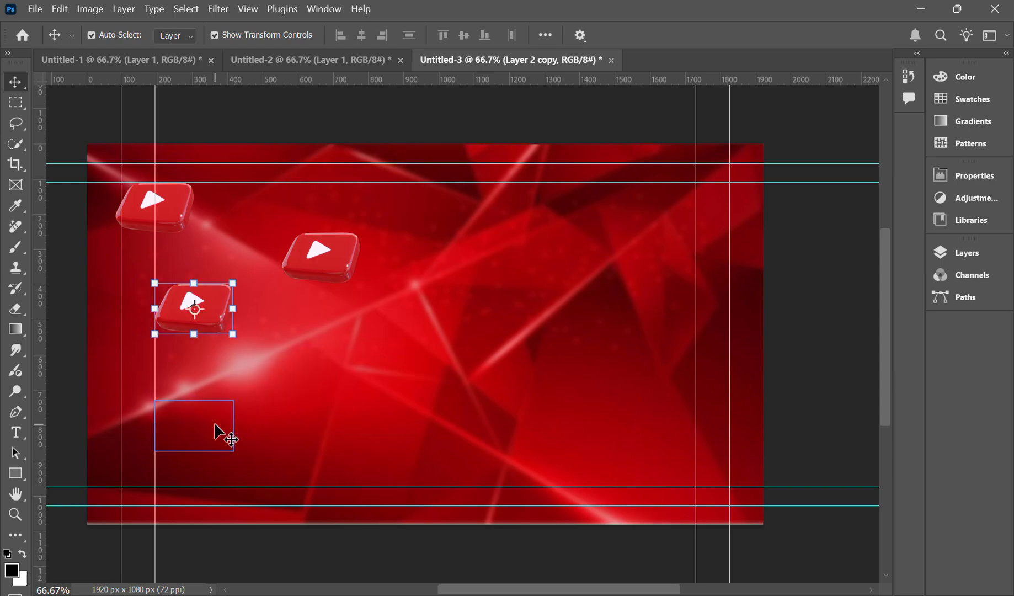
# Enlarge the play-button logo to about 328%, rotated about -12.5°, and place it in the left half of the canvas.
pyautogui.hotkey('ctrl', 't')
pyautogui.moveTo(195, 181); pyautogui.dragTo(305, 70)
pyautogui.moveTo(244, 311); pyautogui.dragTo(277, 510)
pyautogui.scroll(-1, 286, 494)
pyautogui.scroll(-1, 286, 500)
pyautogui.moveTo(319, 314); pyautogui.dragTo(395, 214)
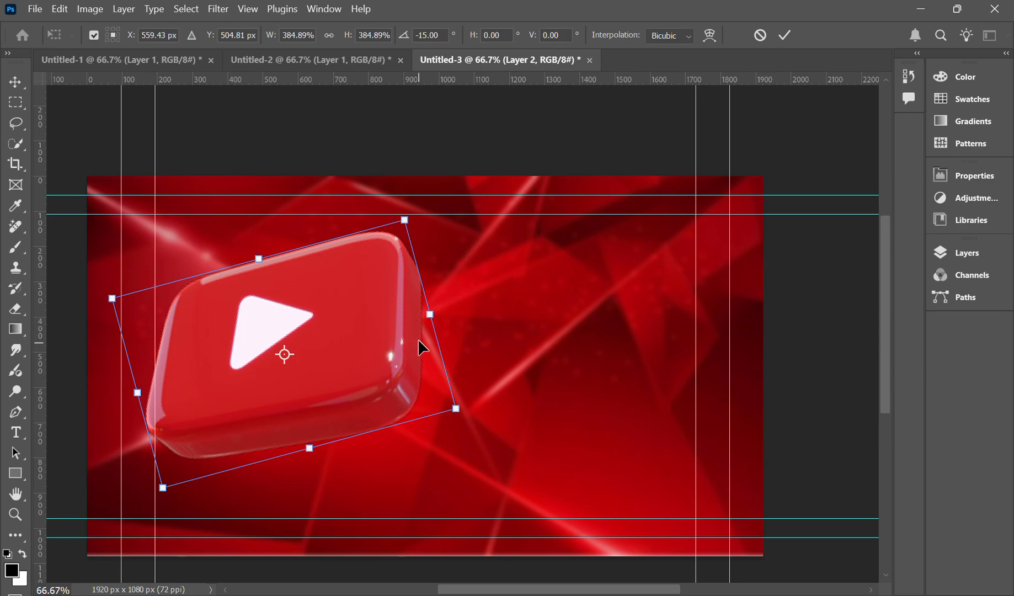
pyautogui.moveTo(429, 314); pyautogui.dragTo(386, 326)
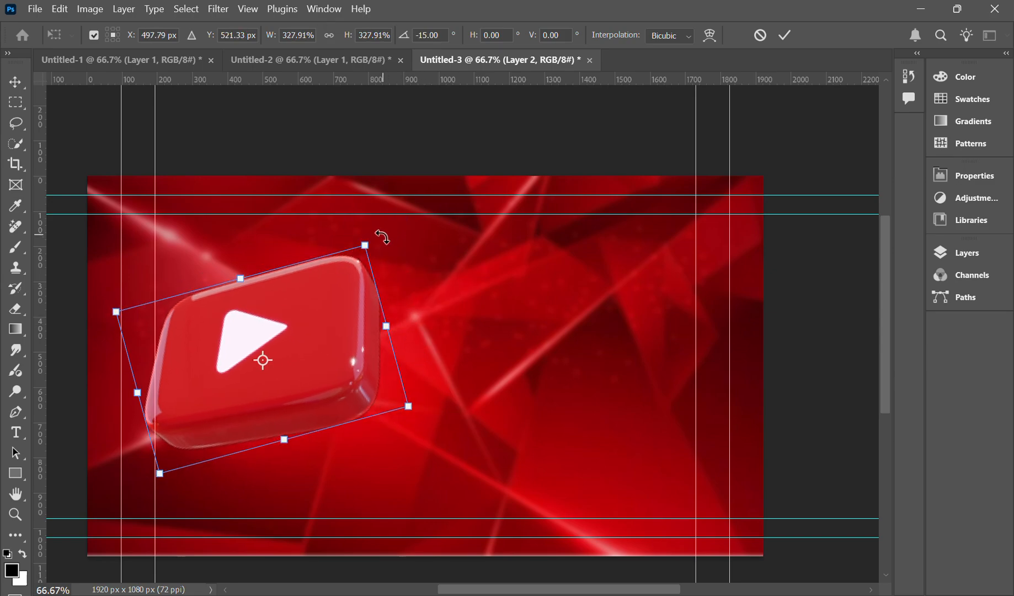
pyautogui.moveTo(396, 247); pyautogui.dragTo(370, 279)
pyautogui.moveTo(307, 335); pyautogui.dragTo(272, 318)
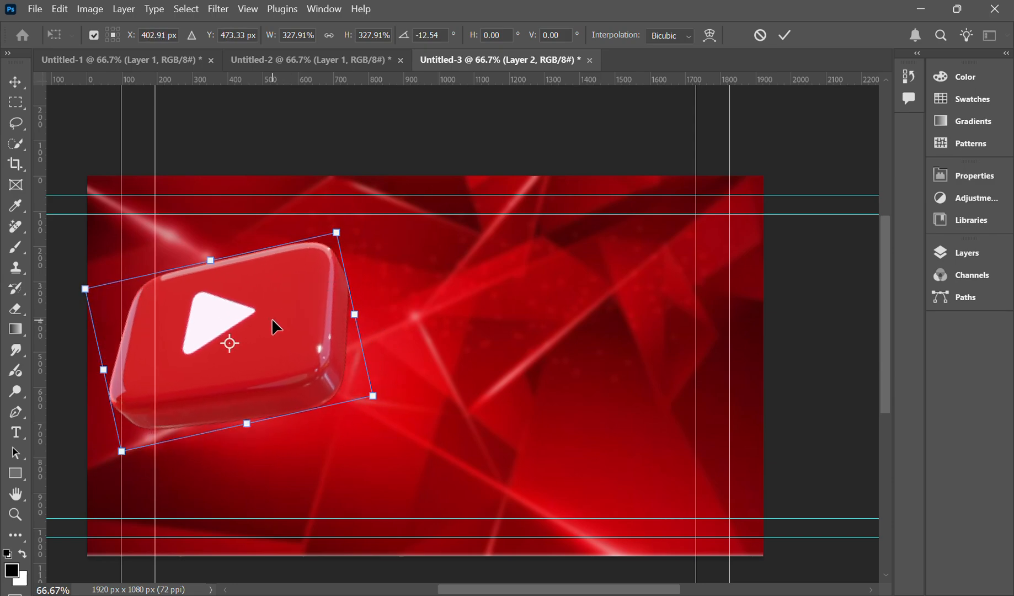
pyautogui.click(784, 35)
pyautogui.moveTo(320, 332); pyautogui.dragTo(310, 357)
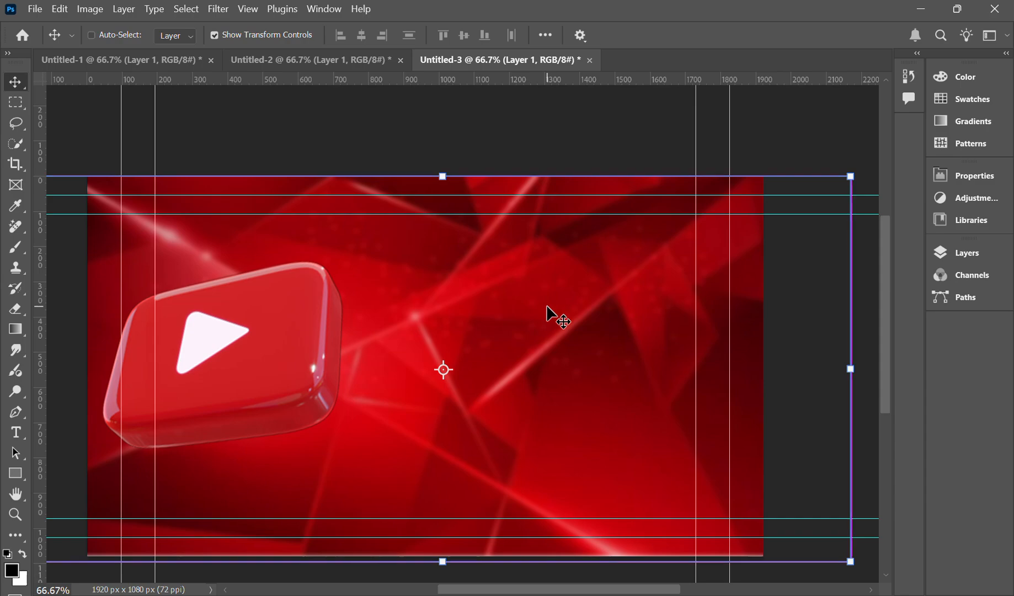
# Try Levels on the background layer with output white 143 and midtone 1.27, and restore output 255 and midtone 1.
pyautogui.hotkey('ctrl', 'l')
pyautogui.moveTo(558, 331); pyautogui.dragTo(470, 296)
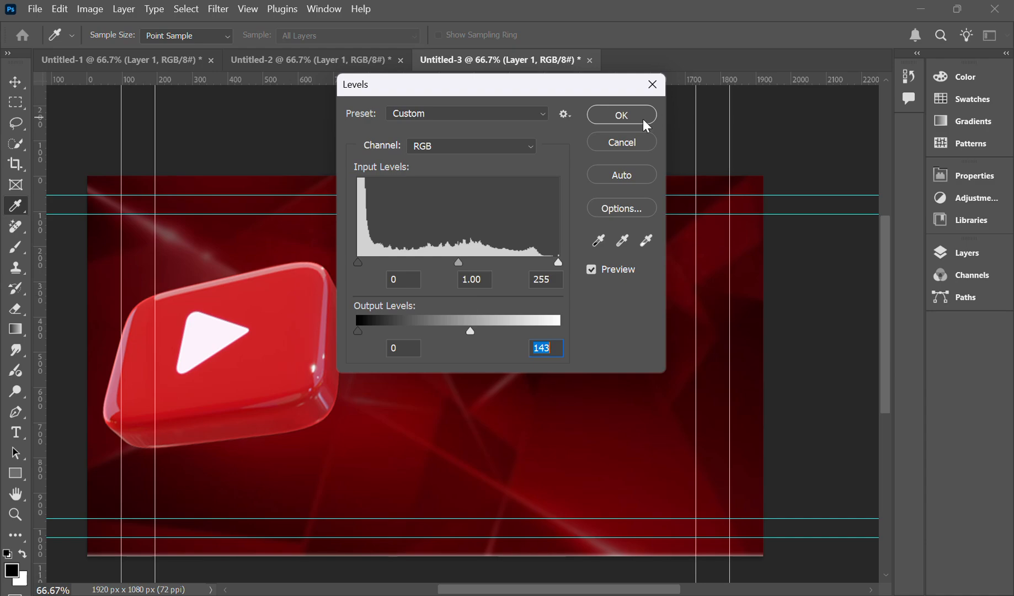
pyautogui.moveTo(470, 331); pyautogui.dragTo(612, 328)
pyautogui.moveTo(453, 261); pyautogui.dragTo(452, 219)
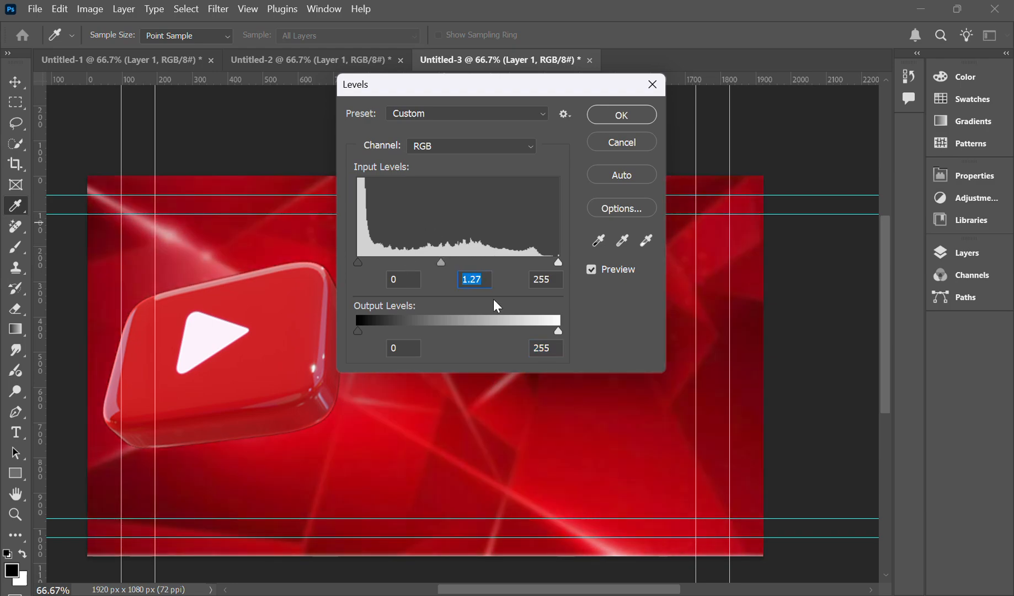
pyautogui.press('BackSpace')
pyautogui.write('1')
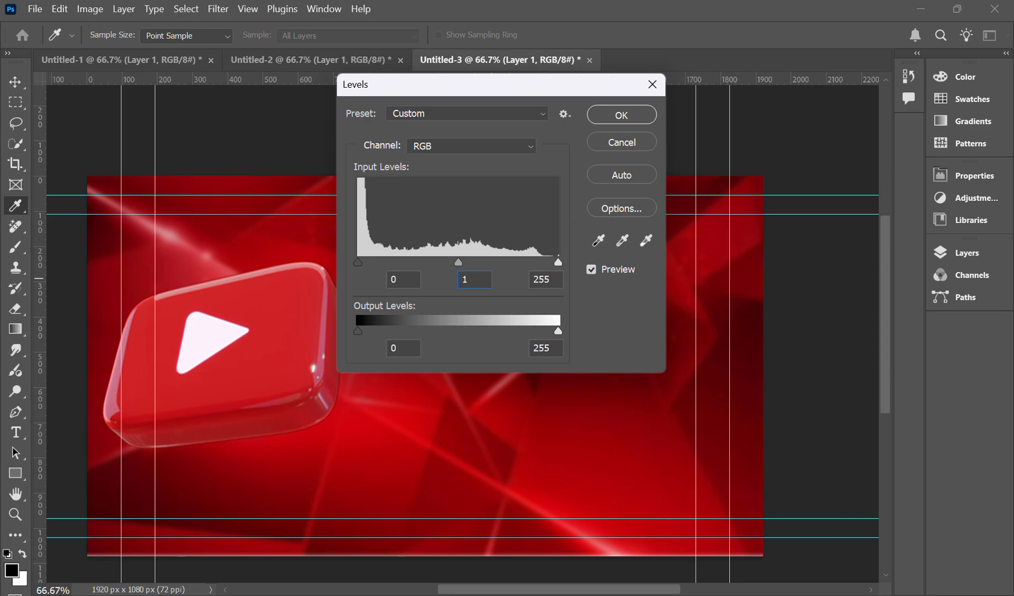
pyautogui.click(630, 114)
pyautogui.press('v')
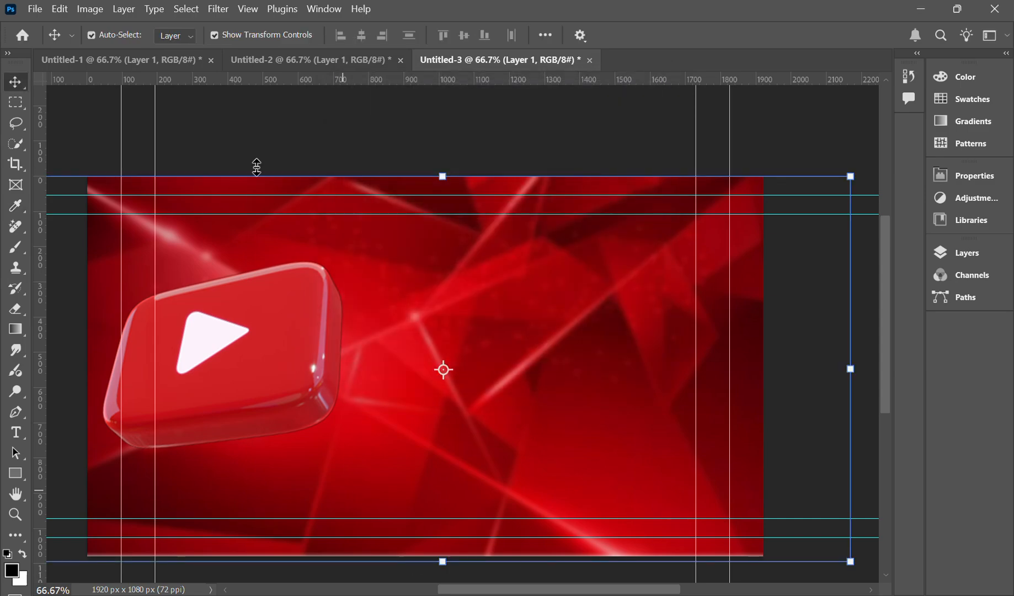
# Add a black-filled layer between the background and the play-button logo and set its opacity to 51%.
pyautogui.click(953, 252)
pyautogui.click(876, 407)
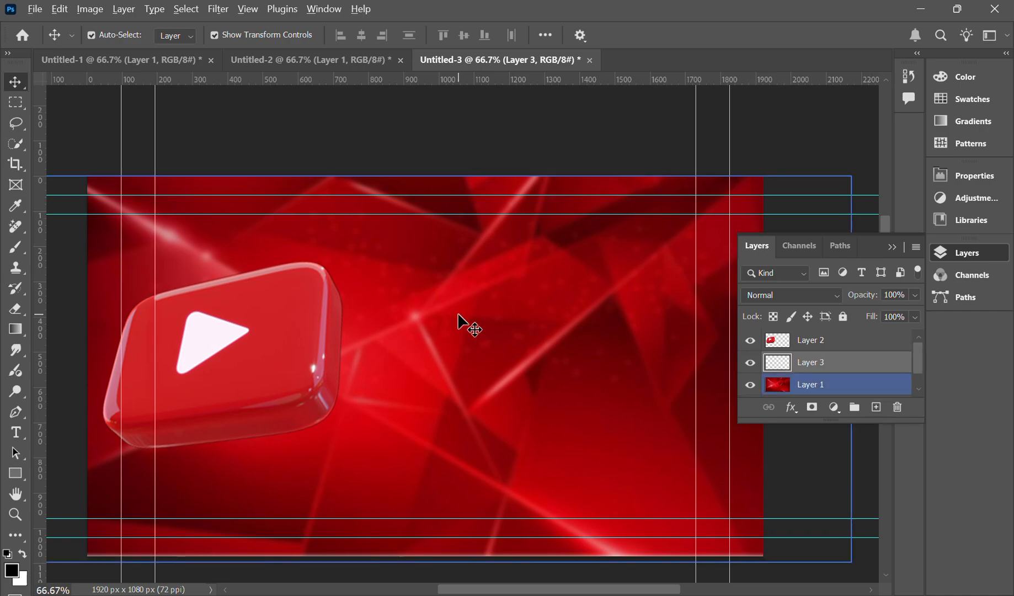
pyautogui.hotkey('alt', 'BackSpace')
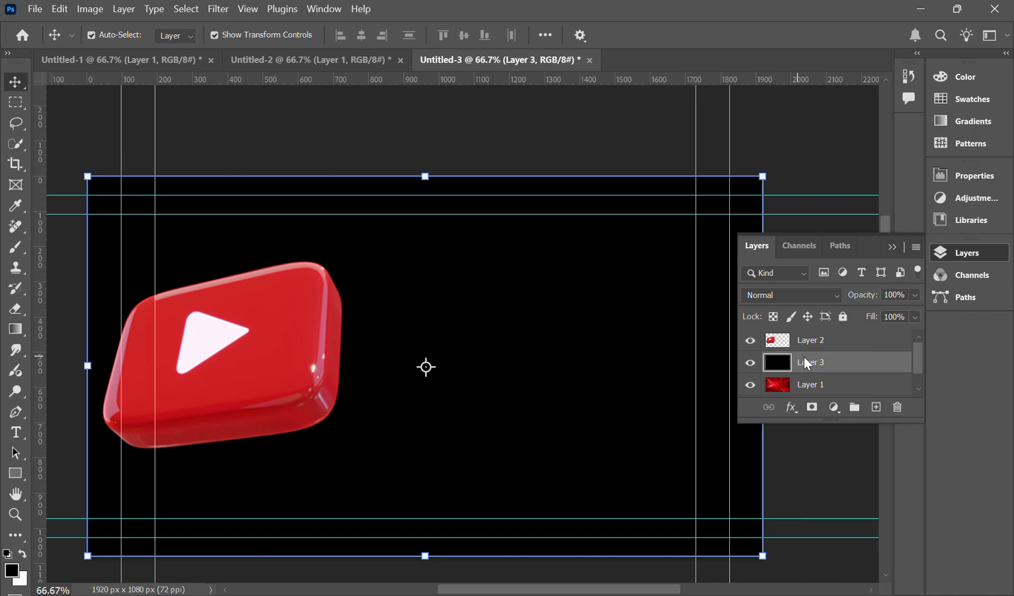
pyautogui.moveTo(917, 299); pyautogui.dragTo(876, 313)
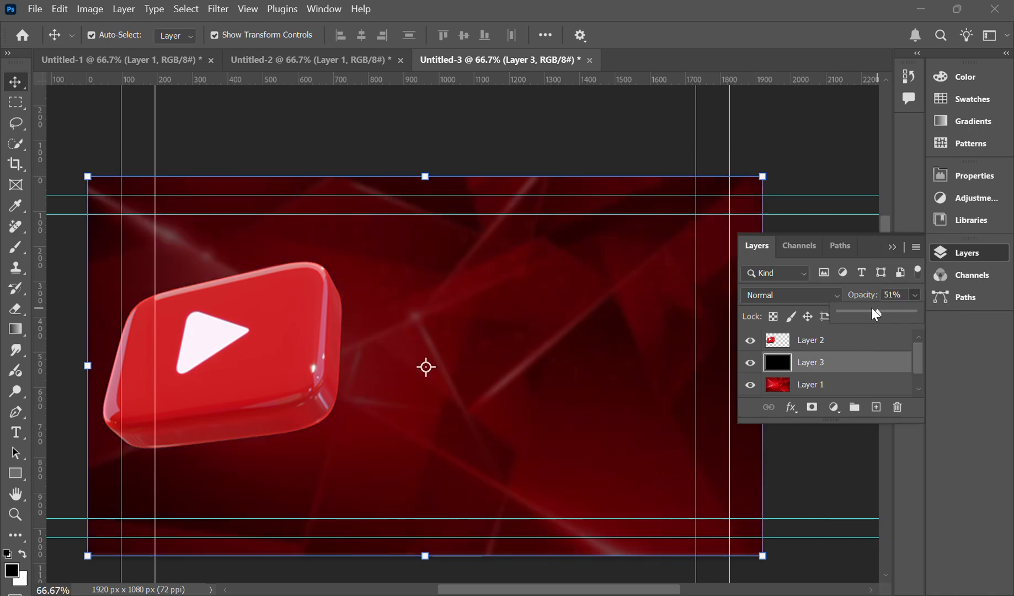
pyautogui.click(547, 157)
# Add an empty layer above the play-button logo layer, with the Brush tool active for painting.
pyautogui.click(334, 419)
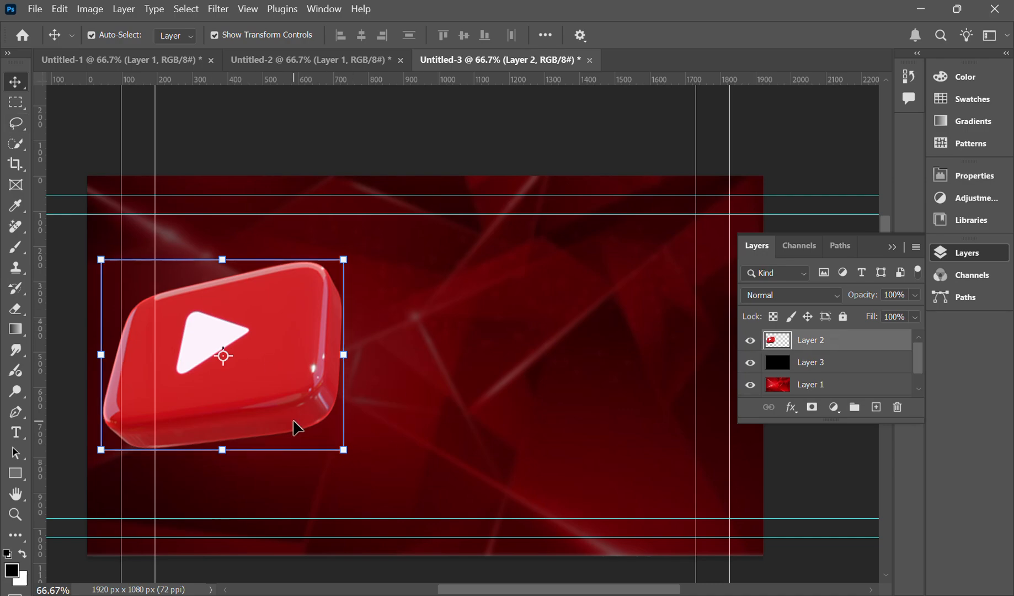
pyautogui.scroll(4, 294, 420)
pyautogui.hscroll(8, 294, 421)
pyautogui.hscroll(-10, 294, 420)
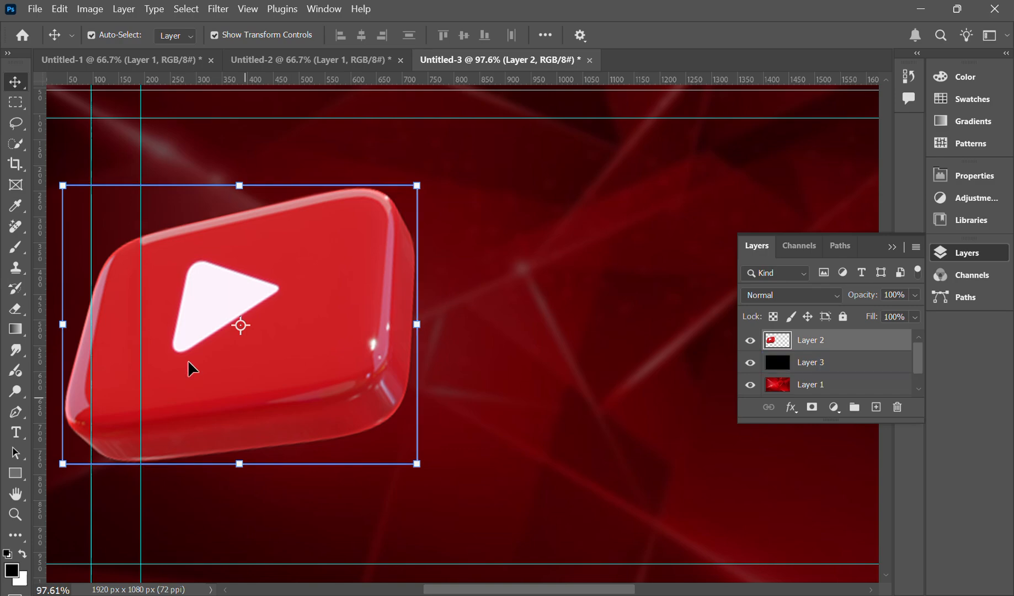
pyautogui.click(18, 251)
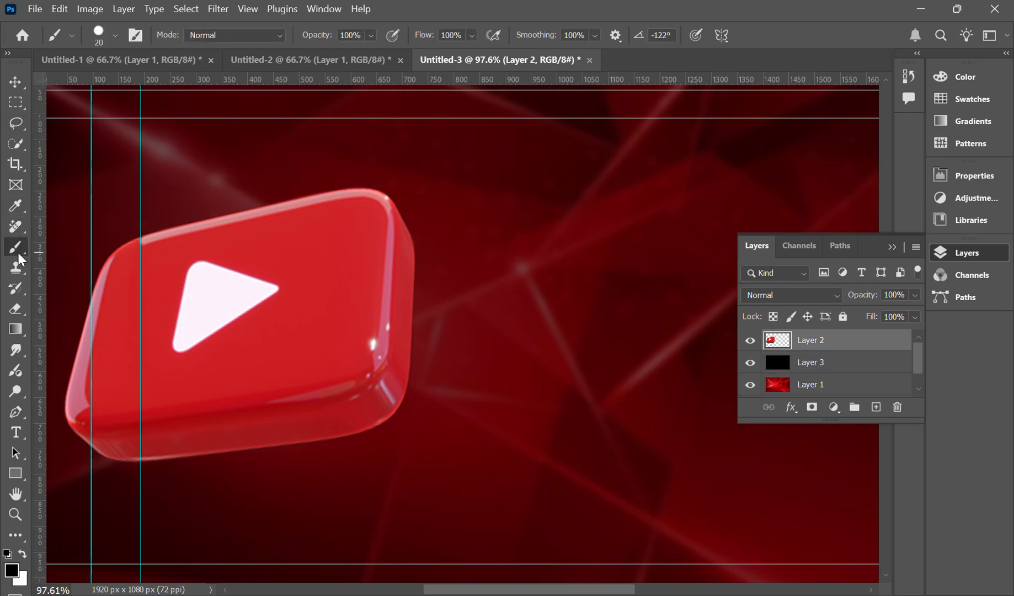
pyautogui.click(876, 409)
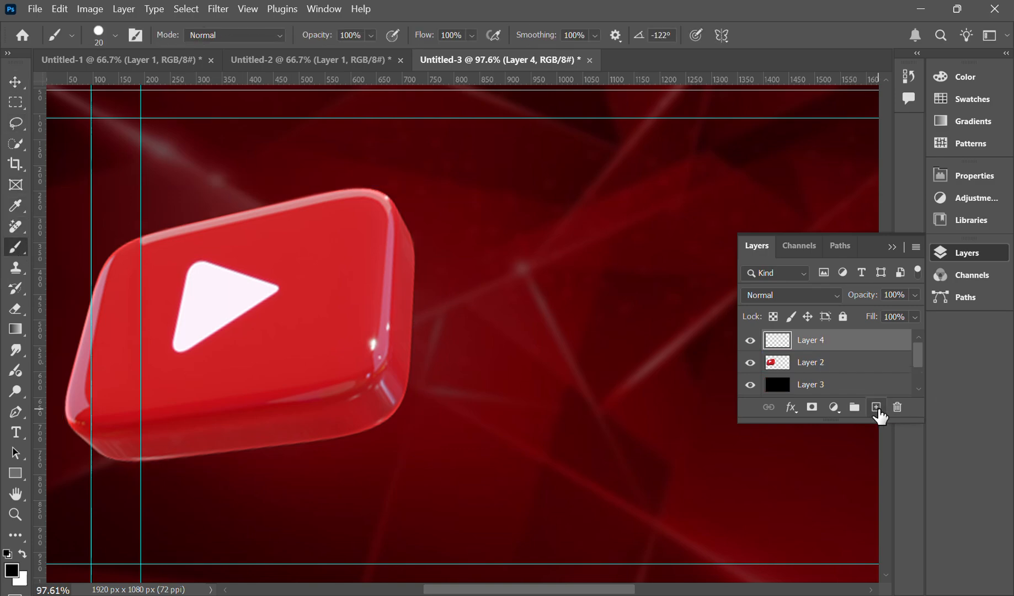
pyautogui.click(791, 408)
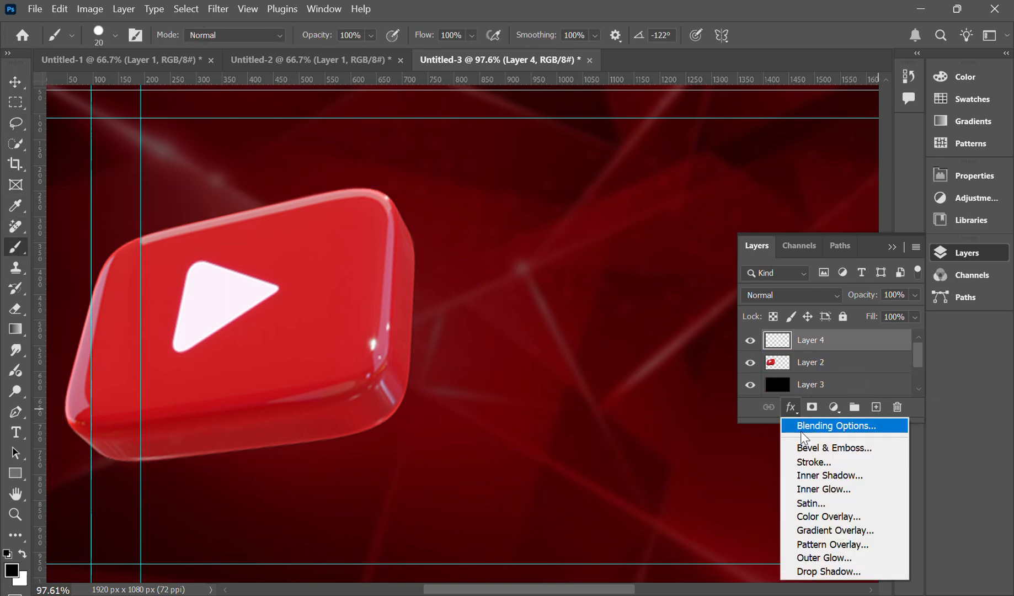
pyautogui.click(817, 463)
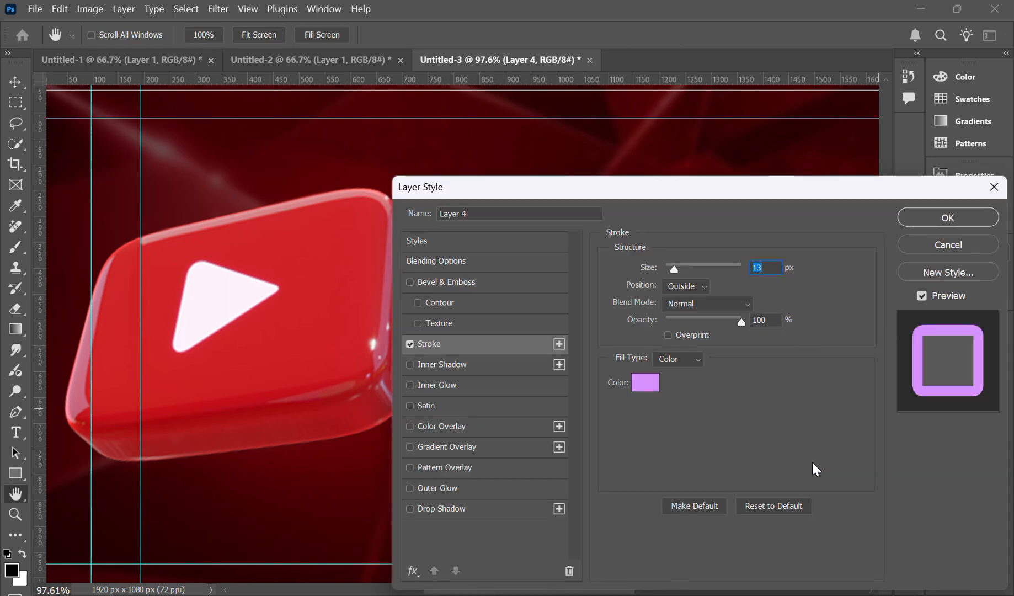
pyautogui.click(927, 245)
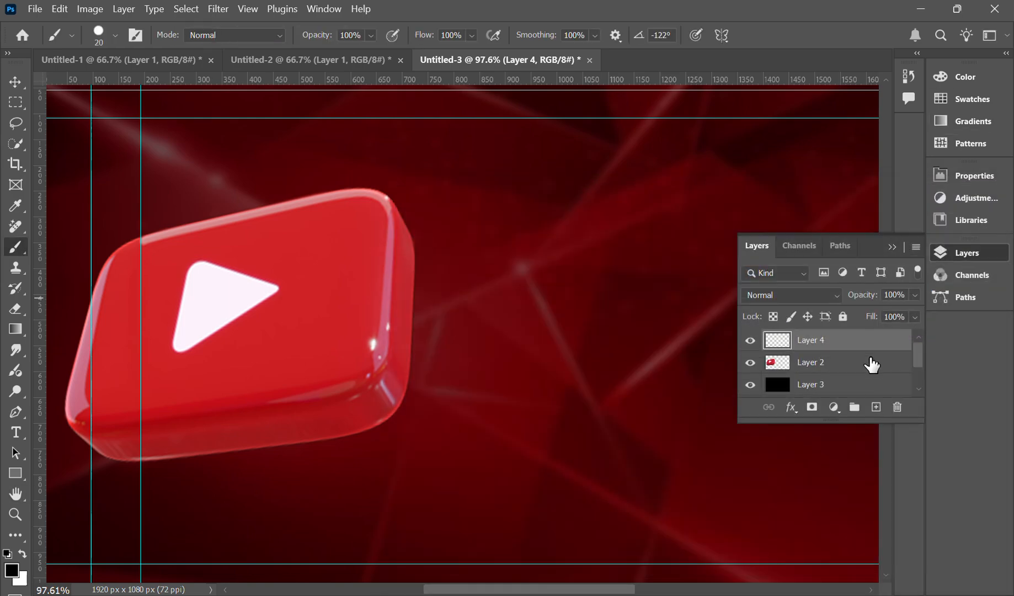
# Add an Outer Glow effect in red (#ff0000) to the new empty layer.
pyautogui.click(792, 409)
pyautogui.click(818, 557)
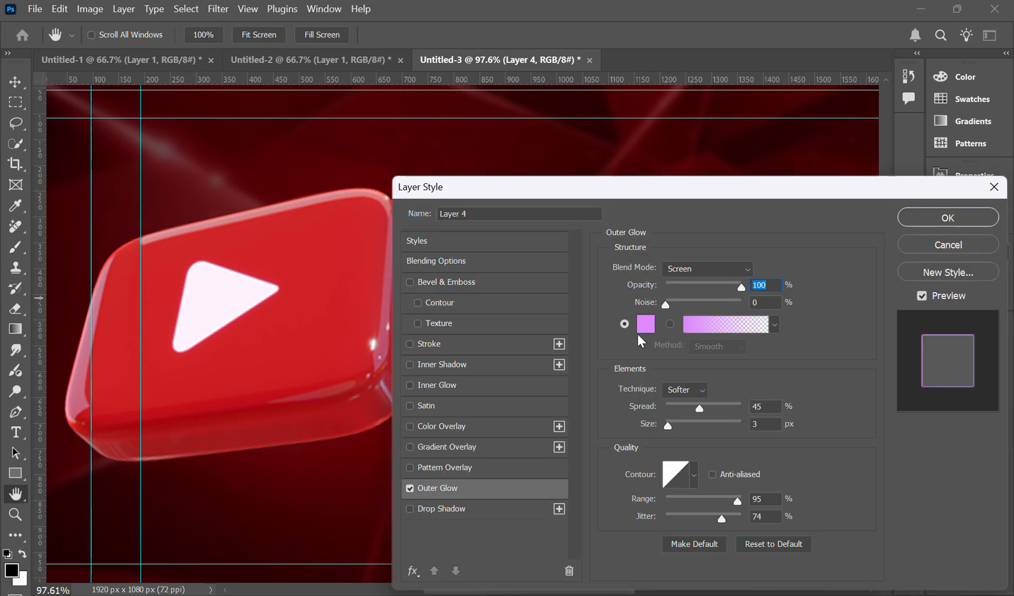
pyautogui.click(645, 324)
pyautogui.moveTo(235, 326); pyautogui.dragTo(209, 261)
pyautogui.moveTo(171, 311); pyautogui.dragTo(321, 247)
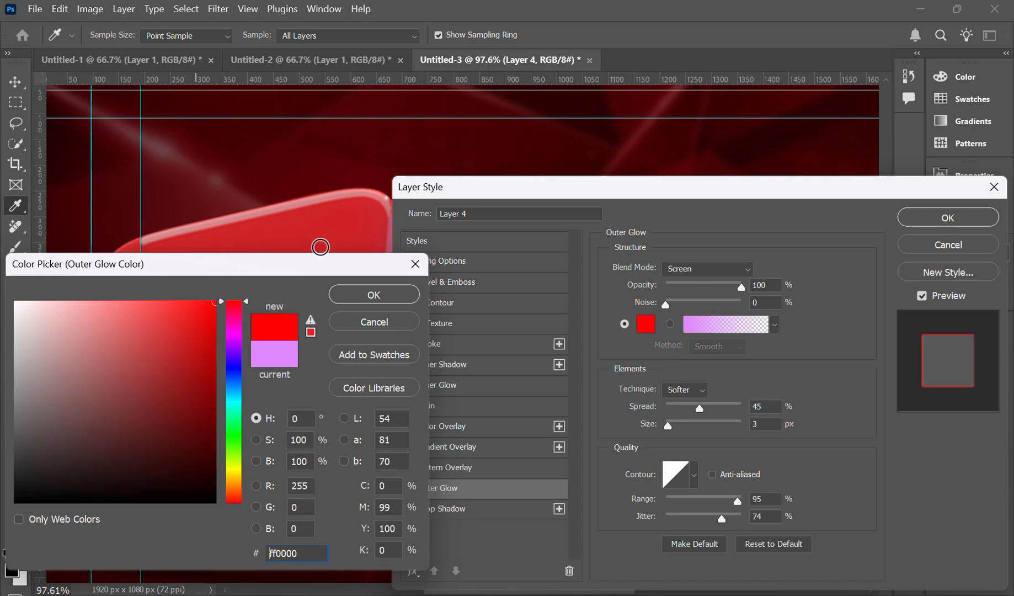
pyautogui.click(366, 306)
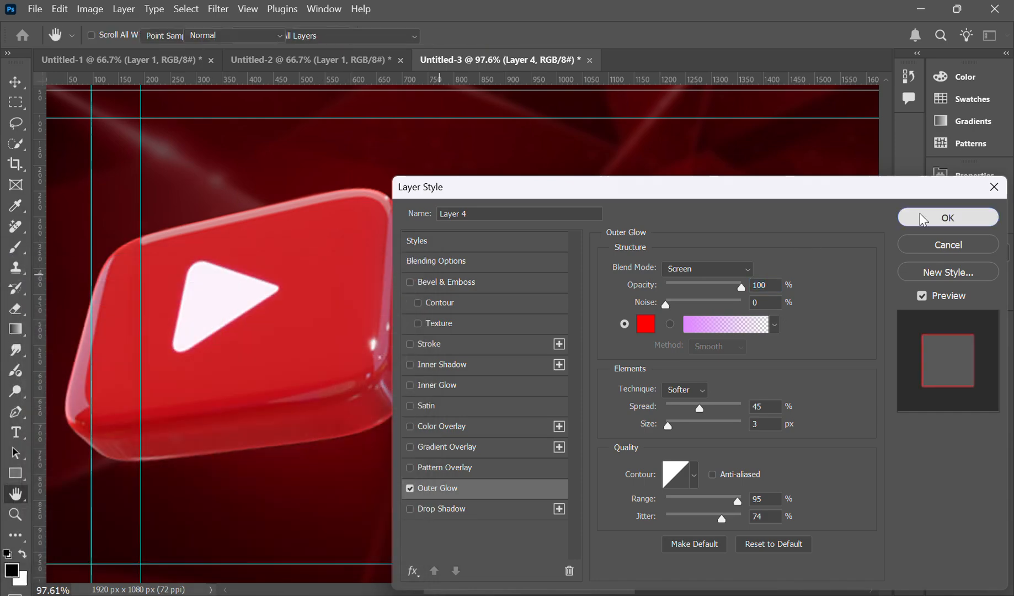
pyautogui.click(920, 214)
# Try a short black brush stroke beside the play-button logo on the glow layer, and undo it.
pyautogui.press('b')
pyautogui.moveTo(476, 436); pyautogui.dragTo(544, 544)
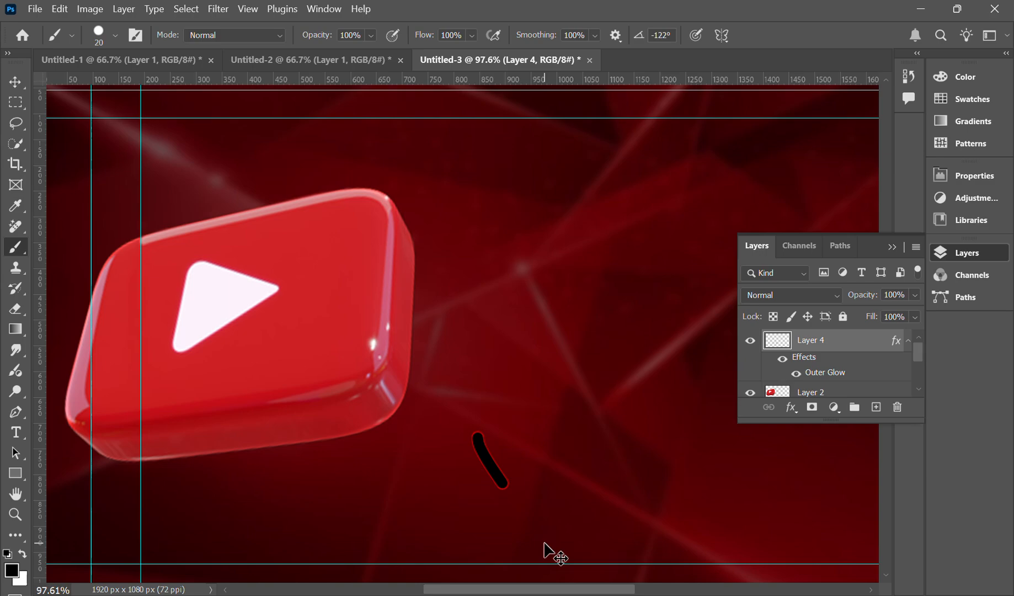
pyautogui.hotkey('ctrl', 'z')
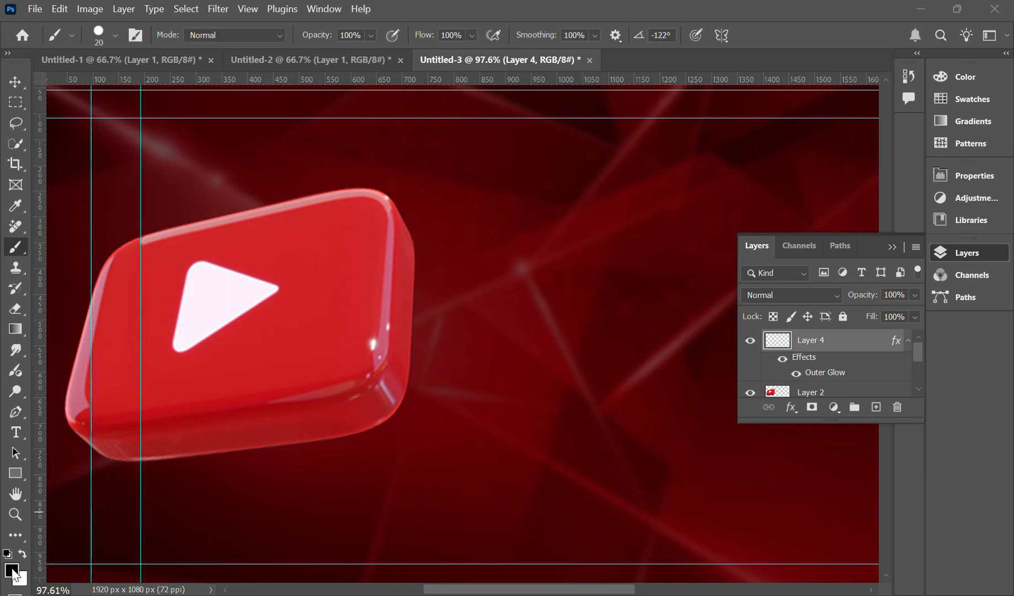
# Set the foreground colour to white and paint a short, nearly vertical stroke beside the play-button logo on the glow layer.
pyautogui.click(11, 569)
pyautogui.moveTo(157, 347); pyautogui.dragTo(16, 302)
pyautogui.click(373, 295)
pyautogui.moveTo(535, 329); pyautogui.dragTo(546, 439)
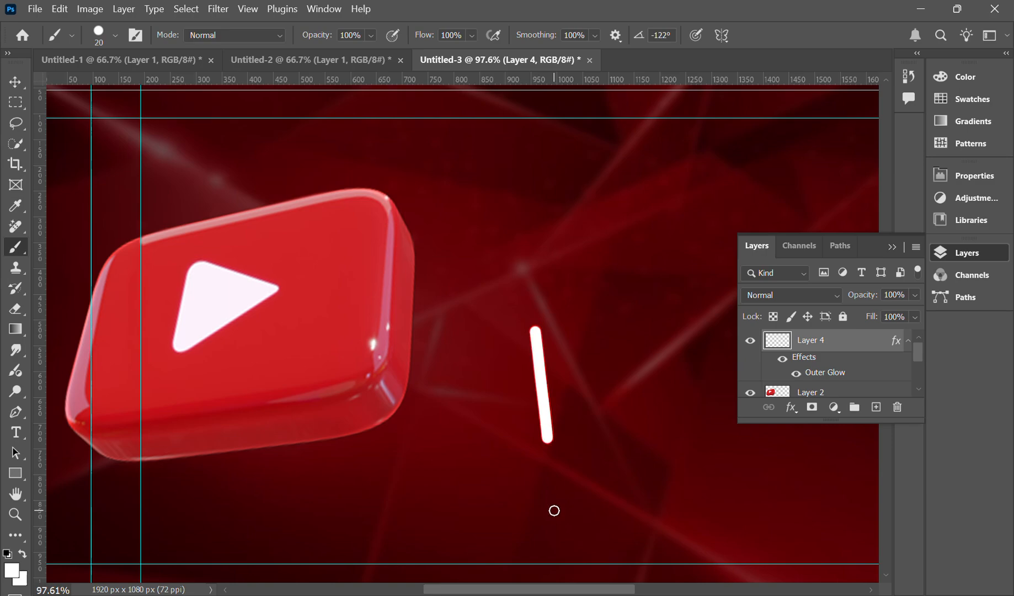
# Undo the white test stroke and set the glow layer's Outer Glow size to 24 px.
pyautogui.hotkey('ctrl', 'z')
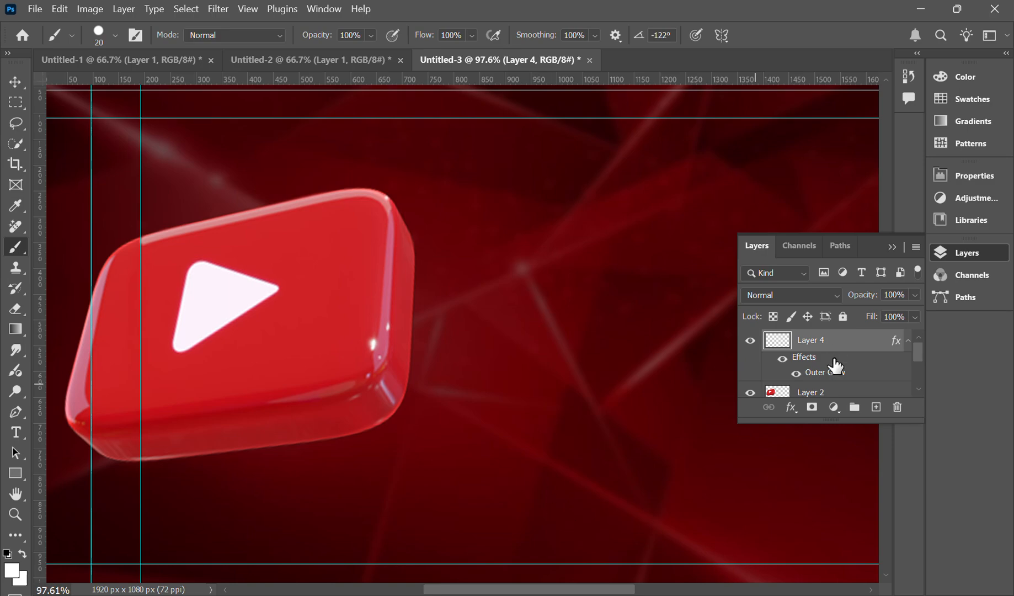
pyautogui.doubleClick(824, 372)
pyautogui.moveTo(668, 426); pyautogui.dragTo(676, 428)
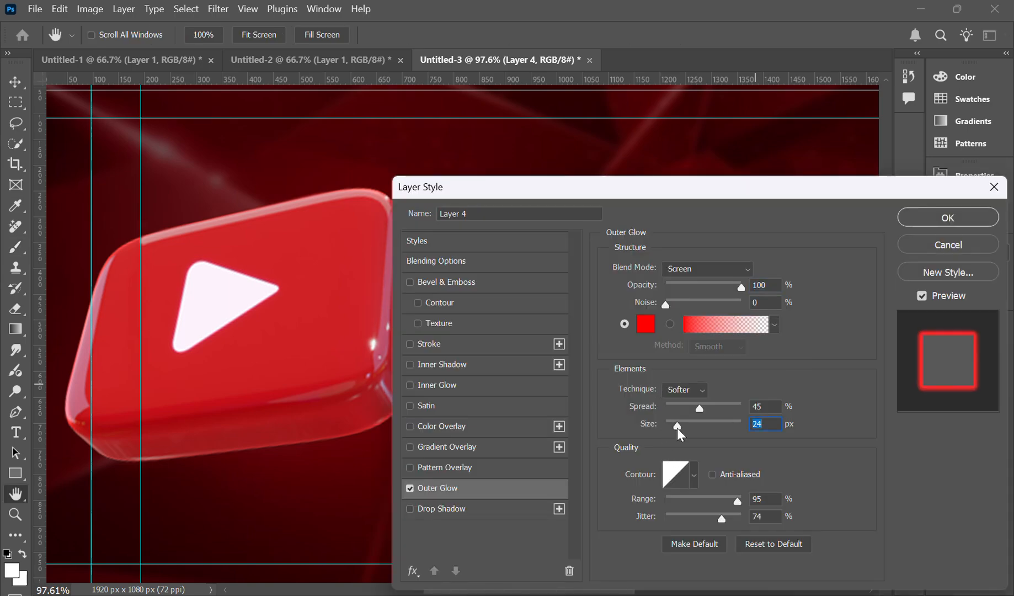
pyautogui.click(919, 217)
# Try a short white brush stroke to the lower right of the logo to test the glow, and undo it.
pyautogui.press('b')
pyautogui.moveTo(480, 454); pyautogui.dragTo(509, 471)
pyautogui.moveTo(554, 504); pyautogui.dragTo(554, 504)
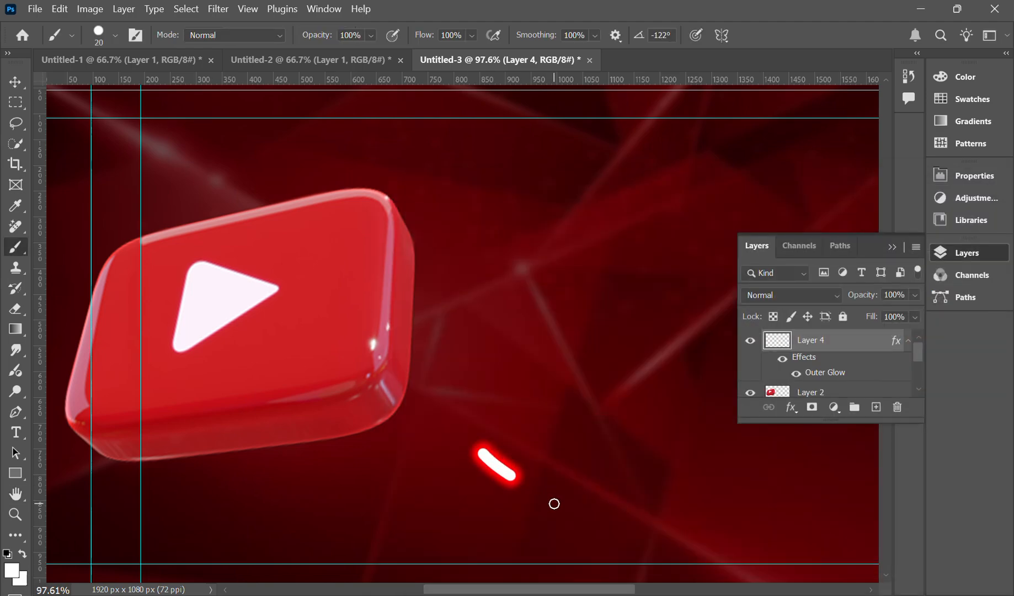
pyautogui.hotkey('ctrl', 'z')
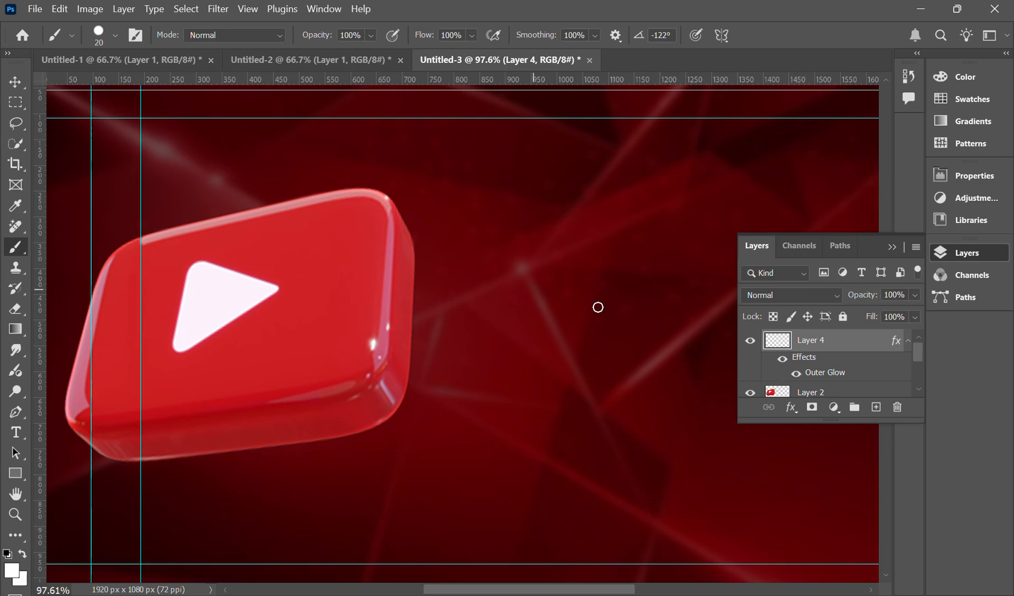
# Darken the play-button logo layer with Levels, setting the midtone input level to 0.30.
pyautogui.click(833, 393)
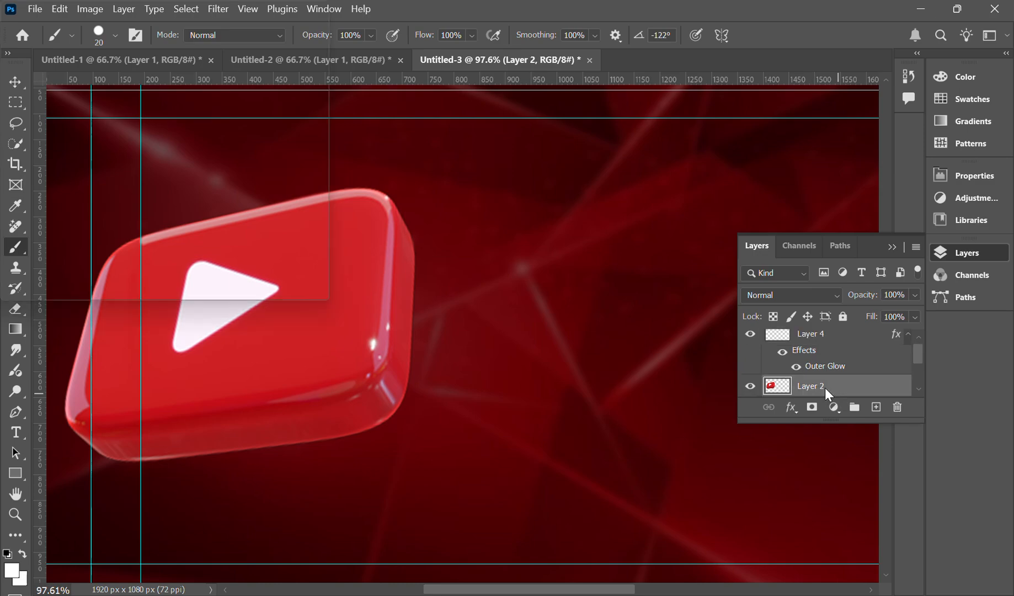
pyautogui.hotkey('ctrl', 'l')
pyautogui.moveTo(558, 263); pyautogui.dragTo(614, 262)
pyautogui.moveTo(463, 261); pyautogui.dragTo(520, 262)
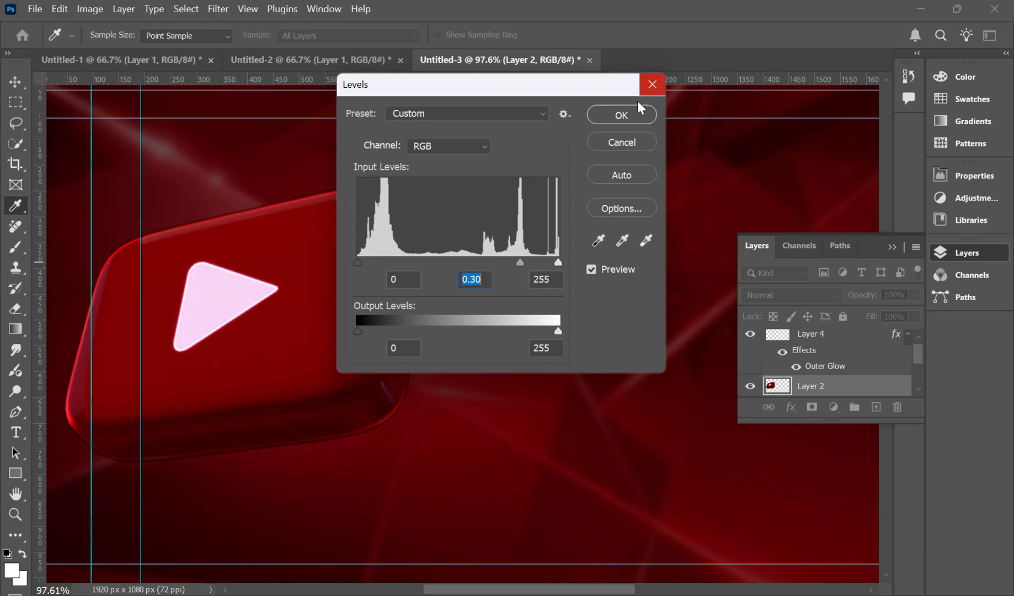
pyautogui.press('b')
pyautogui.click(636, 111)
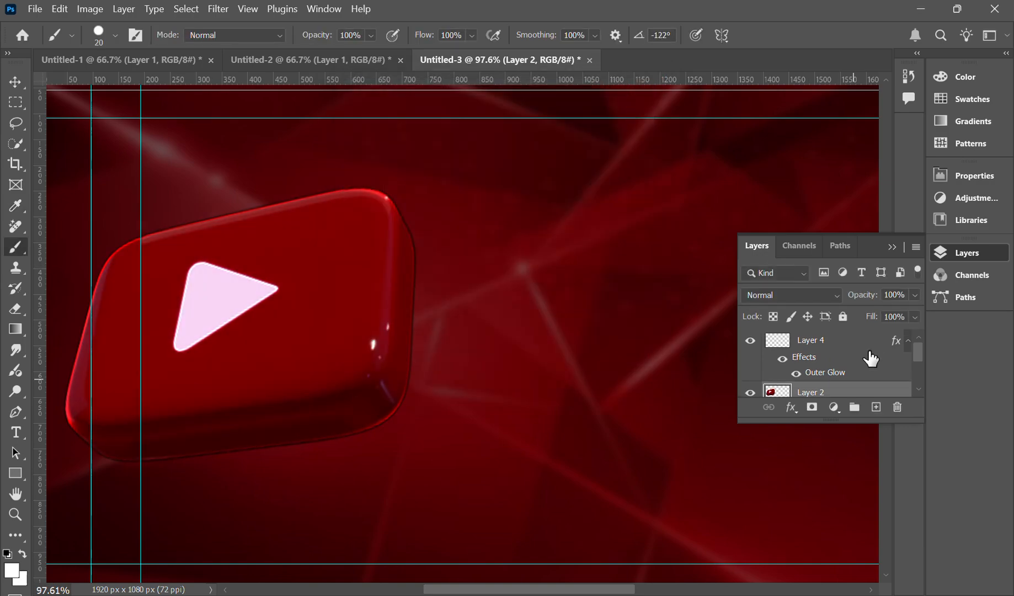
# Try a white brush stroke on the glow layer around the logo's lower-right corner, and undo it.
pyautogui.click(838, 348)
pyautogui.click(286, 446)
pyautogui.moveTo(324, 442)
pyautogui.mouseDown()
pyautogui.moveTo(403, 403)
pyautogui.moveTo(415, 342)
pyautogui.mouseUp()
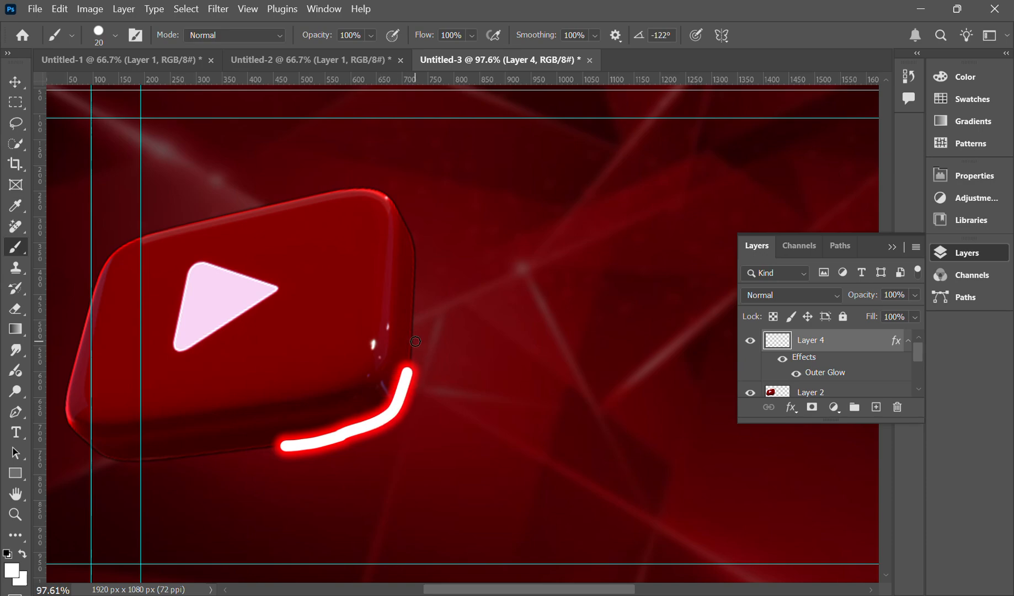
pyautogui.hotkey('ctrl', 'z')
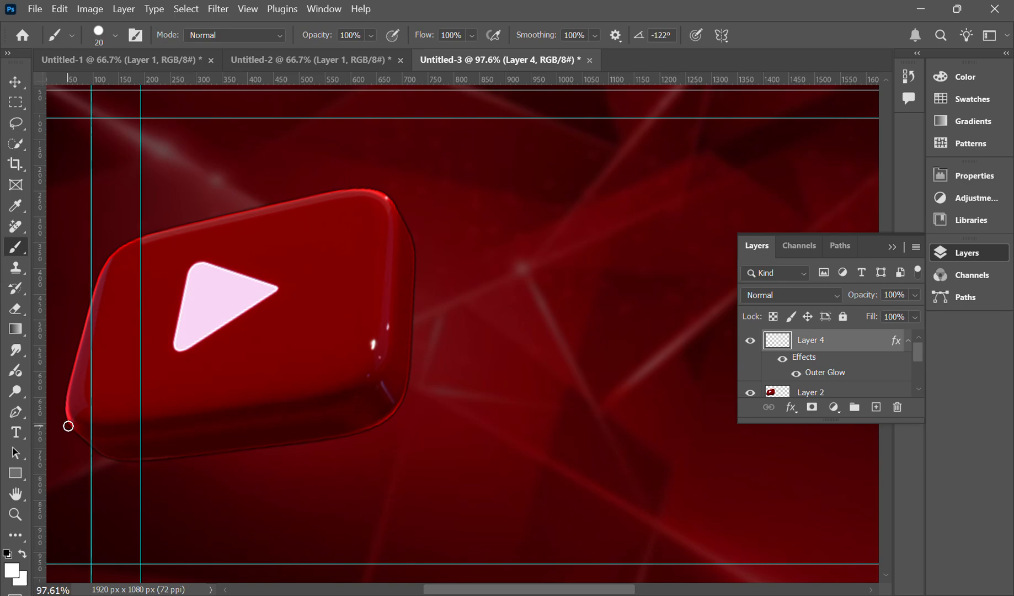
# Trace the logo's whole outer edge on the glow layer with connected 20 px white brush strokes, undoing the uneven segment on its right side.
pyautogui.moveTo(69, 425)
pyautogui.mouseDown()
pyautogui.moveTo(121, 465)
pyautogui.moveTo(345, 440)
pyautogui.moveTo(397, 417)
pyautogui.moveTo(419, 335)
pyautogui.mouseUp()
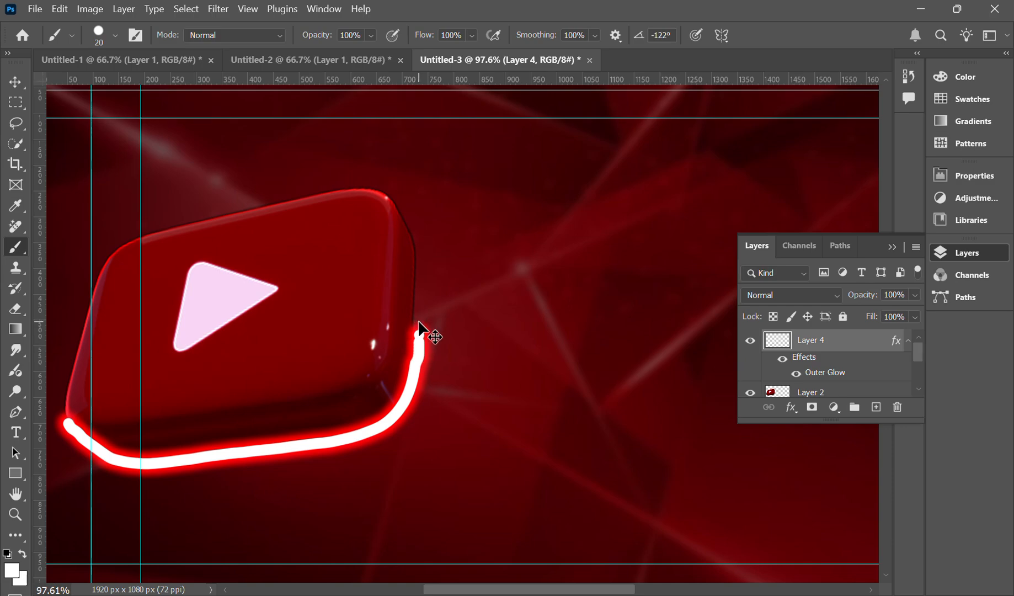
pyautogui.hotkey('ctrl', 'z')
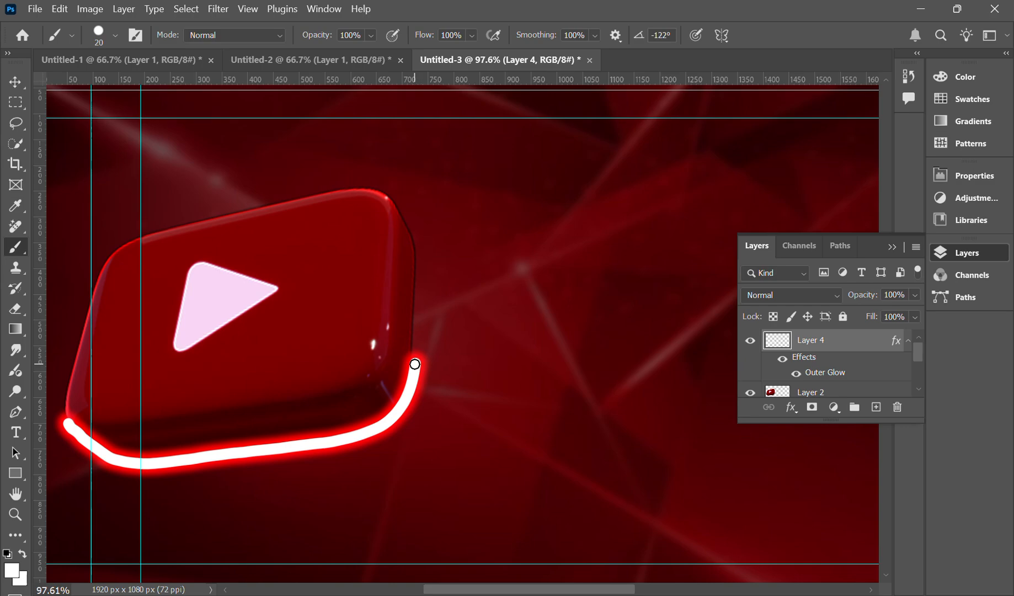
pyautogui.moveTo(416, 347)
pyautogui.mouseDown()
pyautogui.moveTo(419, 261)
pyautogui.moveTo(392, 187)
pyautogui.mouseUp()
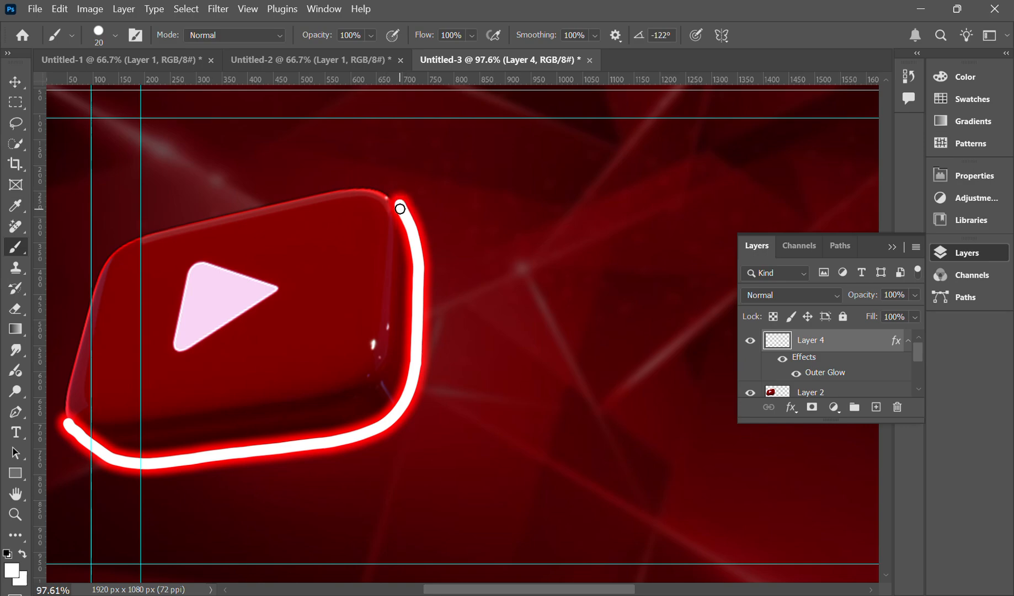
pyautogui.moveTo(399, 204)
pyautogui.mouseDown()
pyautogui.moveTo(366, 185)
pyautogui.moveTo(114, 231)
pyautogui.moveTo(90, 286)
pyautogui.moveTo(75, 435)
pyautogui.moveTo(75, 397)
pyautogui.moveTo(68, 428)
pyautogui.mouseUp()
pyautogui.moveTo(73, 391); pyautogui.dragTo(90, 321)
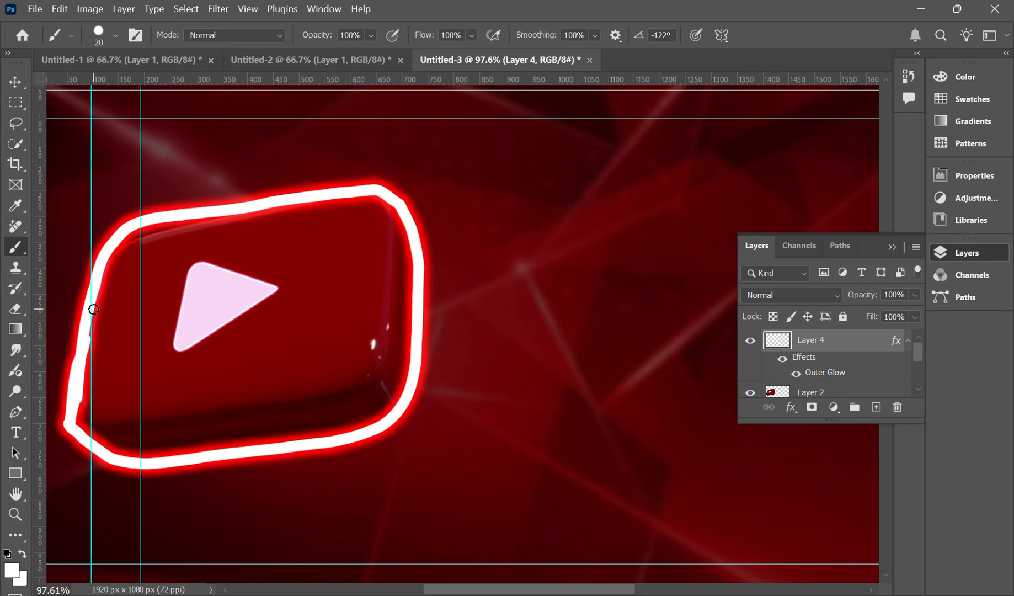
# Merge the glowing outline layer and the play-button logo layer into one layer.
pyautogui.click(15, 81)
pyautogui.click(607, 332)
pyautogui.scroll(-4, 603, 325)
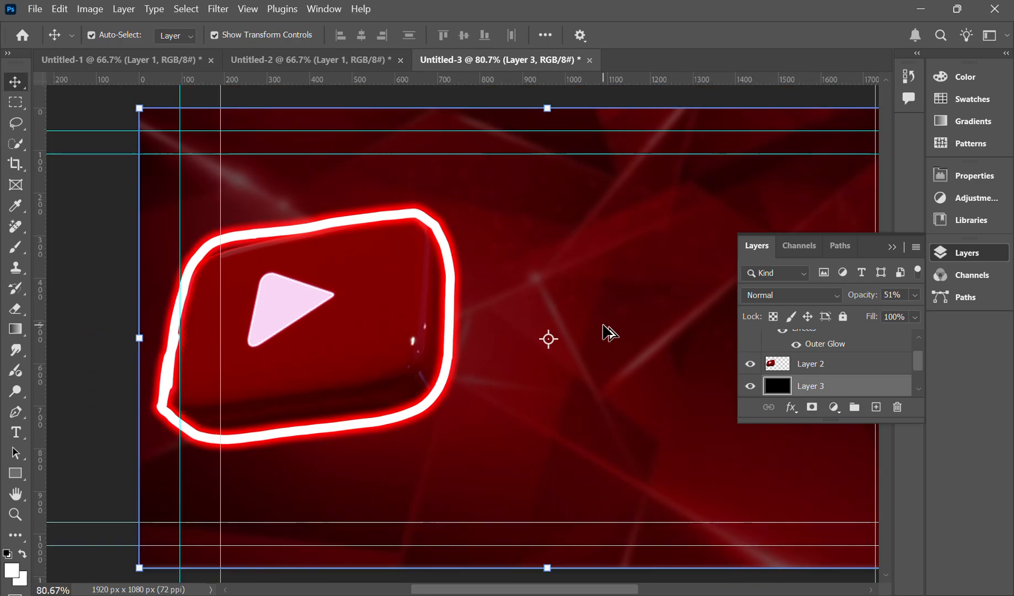
pyautogui.hscroll(-5, 603, 325)
pyautogui.hscroll(9, 603, 325)
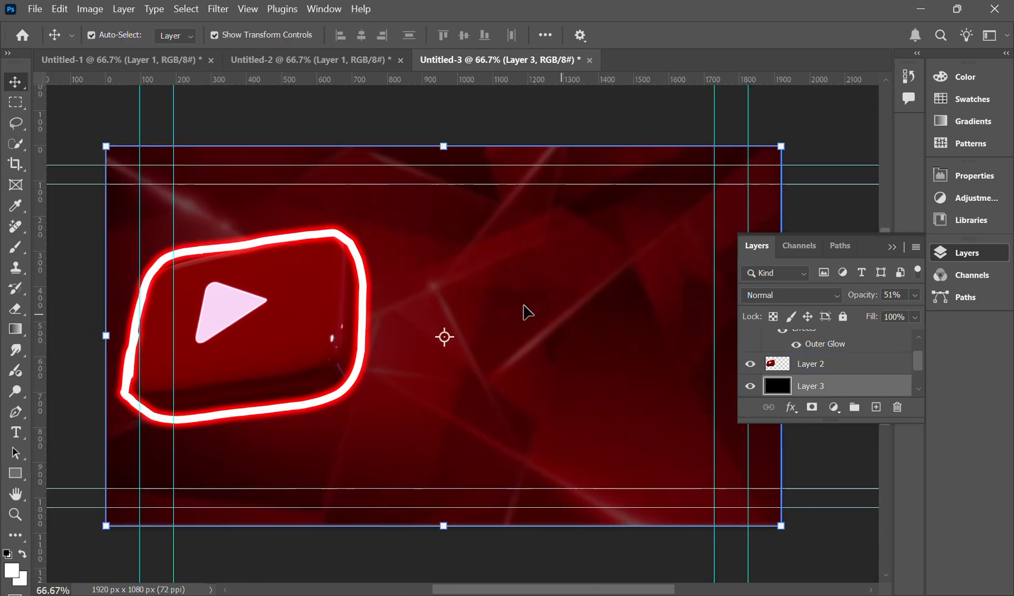
pyautogui.click(829, 122)
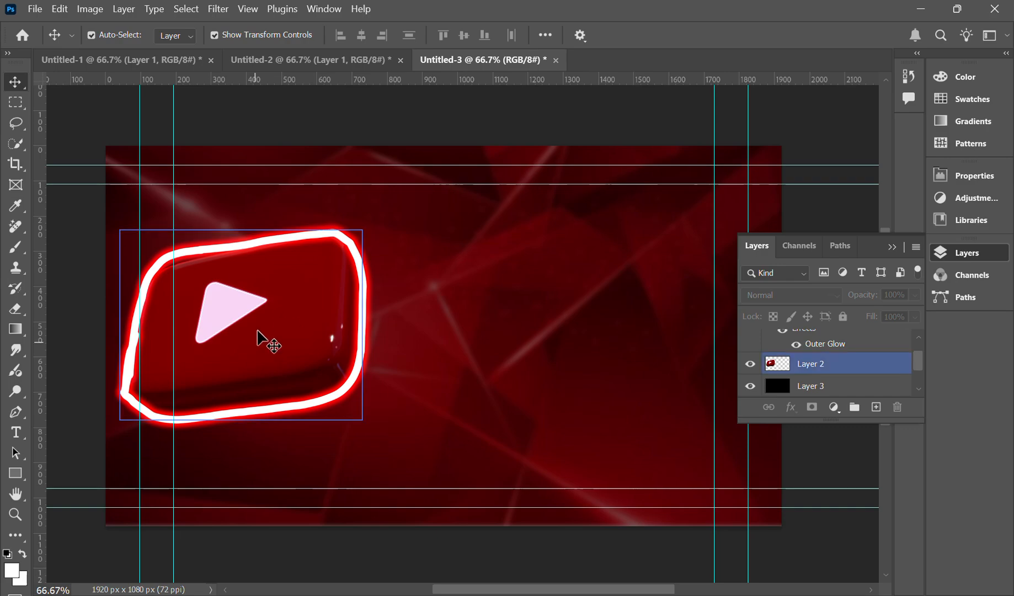
pyautogui.click(286, 341)
pyautogui.keyDown('ctrl'); pyautogui.click(842, 341); pyautogui.keyUp('ctrl')
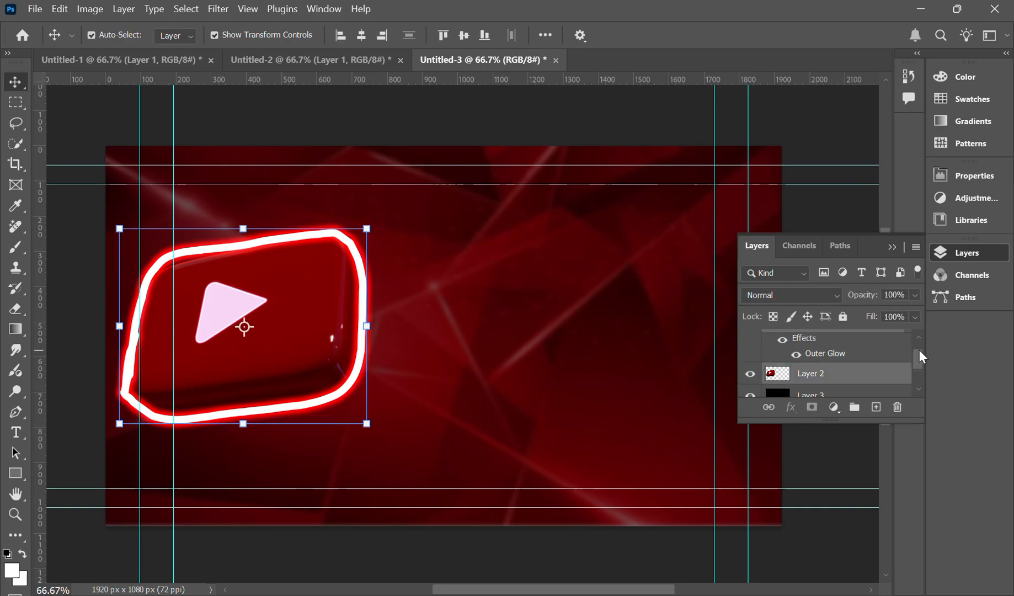
pyautogui.scroll(2, 915, 353)
pyautogui.hotkey('ctrl', 'e')
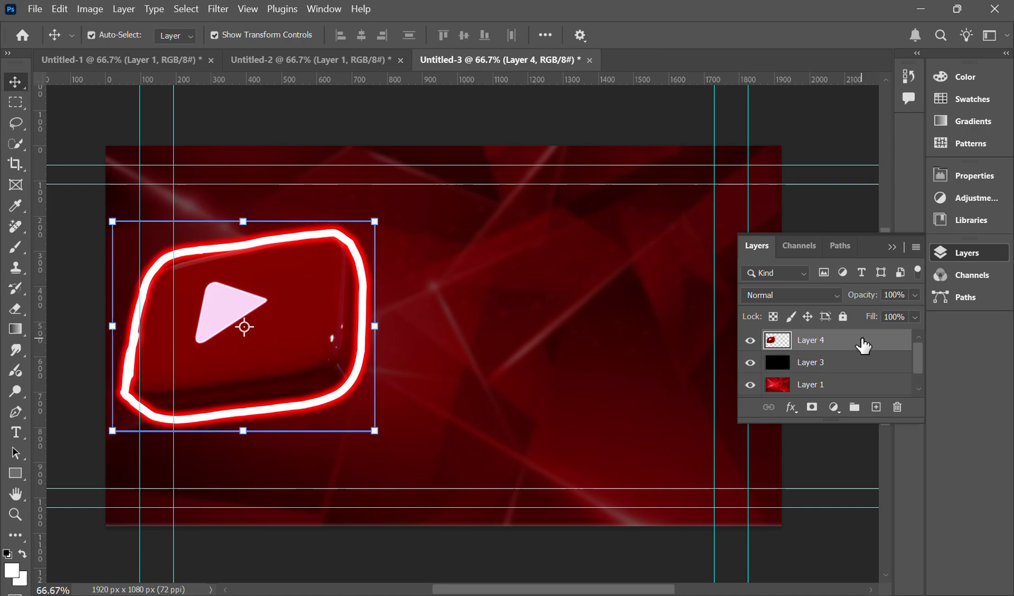
# Scale the merged logo to 71.45% and place it near the canvas's upper-left corner, aligned with the guides.
pyautogui.moveTo(339, 339); pyautogui.dragTo(550, 374)
pyautogui.hotkey('ctrl', 't')
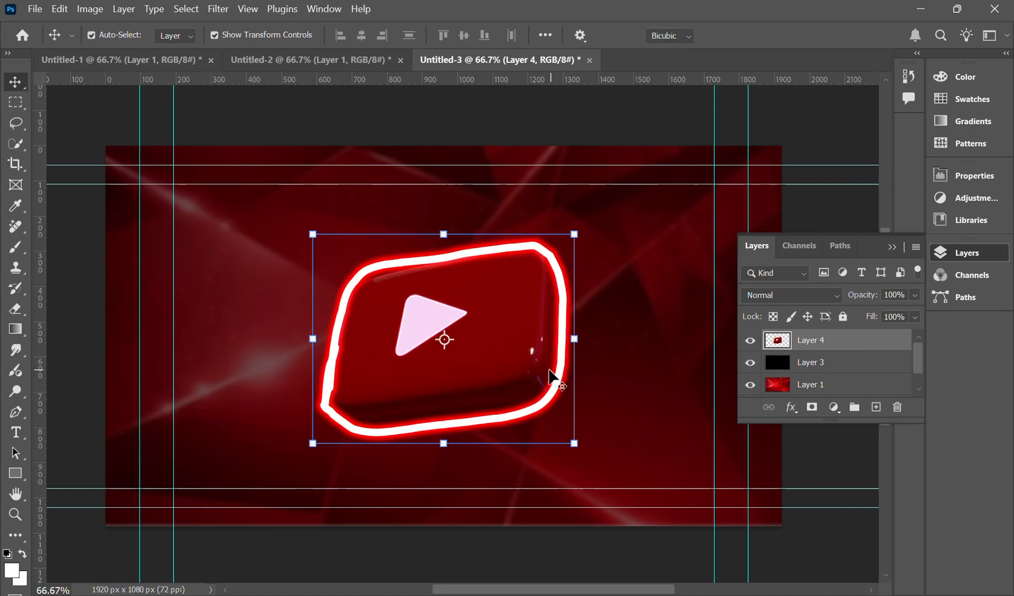
pyautogui.moveTo(490, 307); pyautogui.dragTo(462, 278)
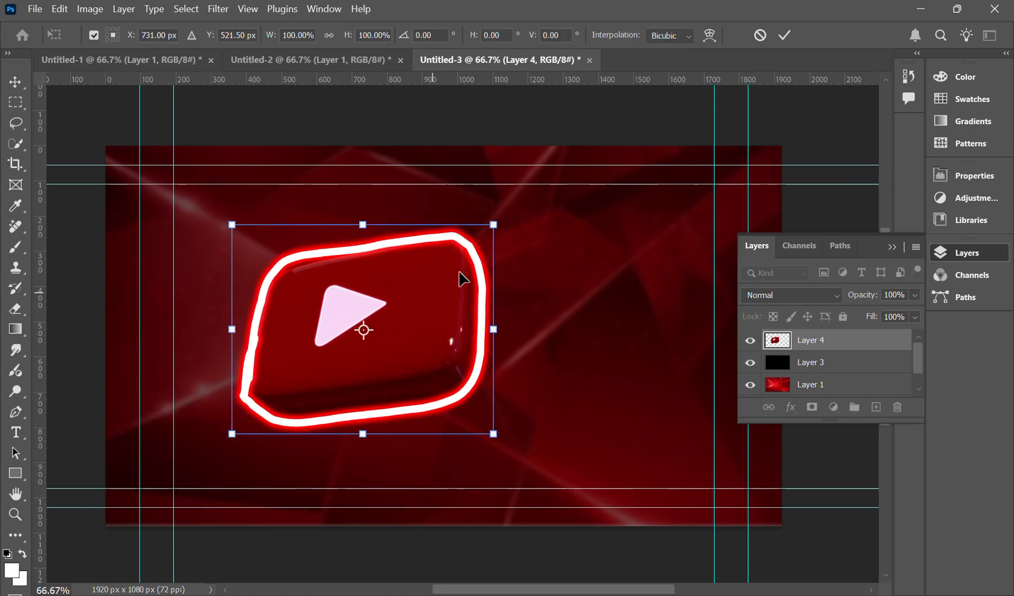
pyautogui.moveTo(493, 227); pyautogui.dragTo(421, 286)
pyautogui.moveTo(376, 359); pyautogui.dragTo(282, 260)
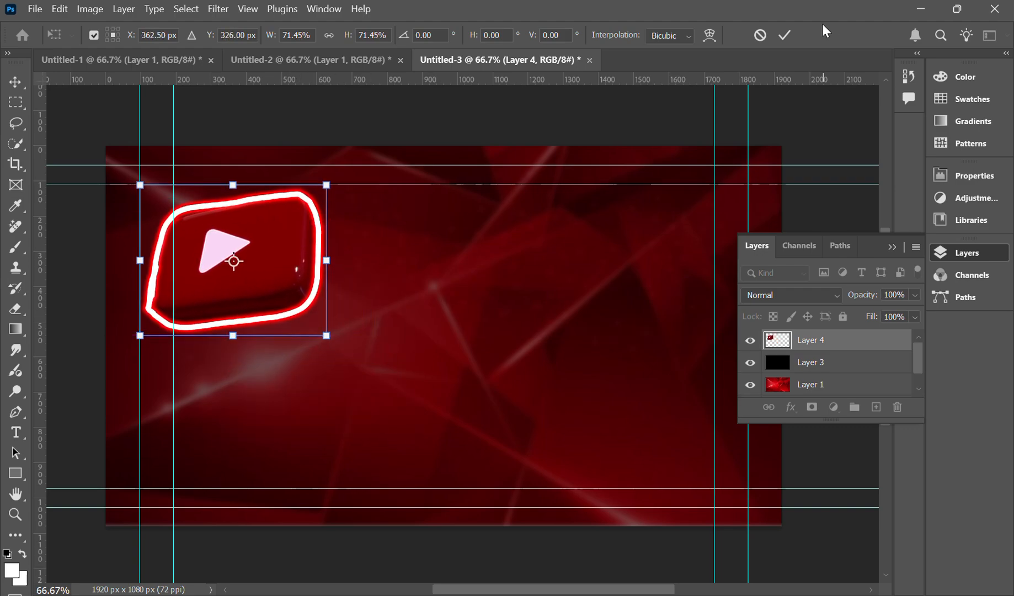
pyautogui.click(785, 35)
pyautogui.click(806, 124)
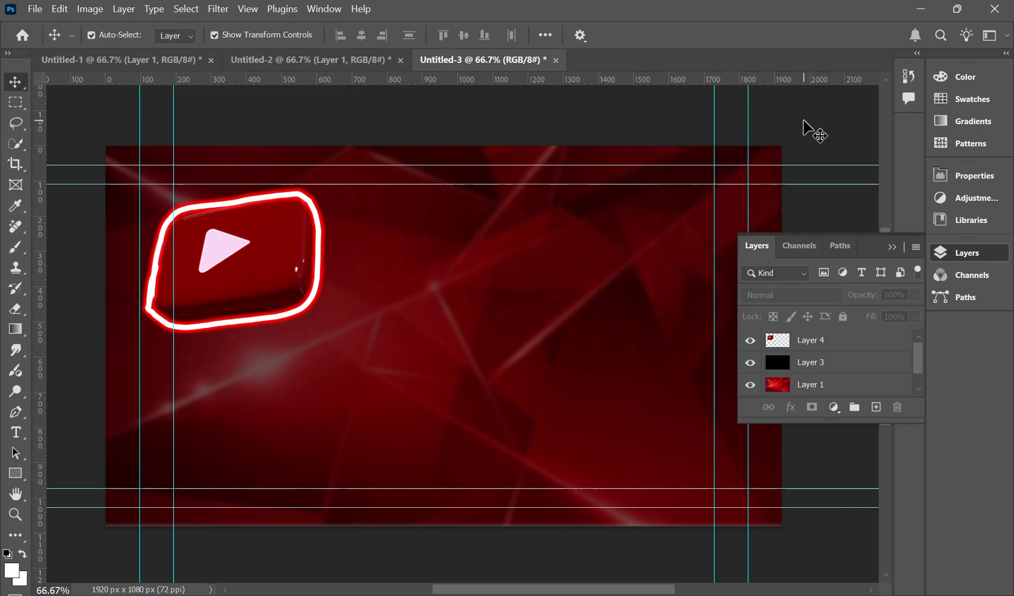
# Apply a slight Perspective transform to the logo, widening its lower edge symmetrically.
pyautogui.click(241, 278)
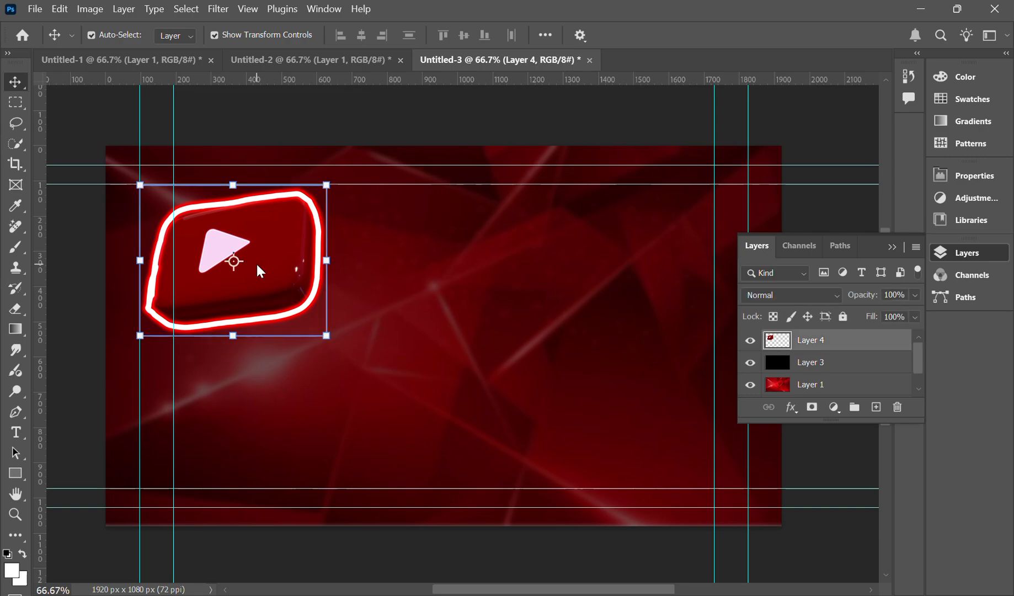
pyautogui.rightClick(259, 268)
pyautogui.click(264, 272)
pyautogui.hotkey('ctrl', 't')
pyautogui.rightClick(264, 251)
pyautogui.click(308, 338)
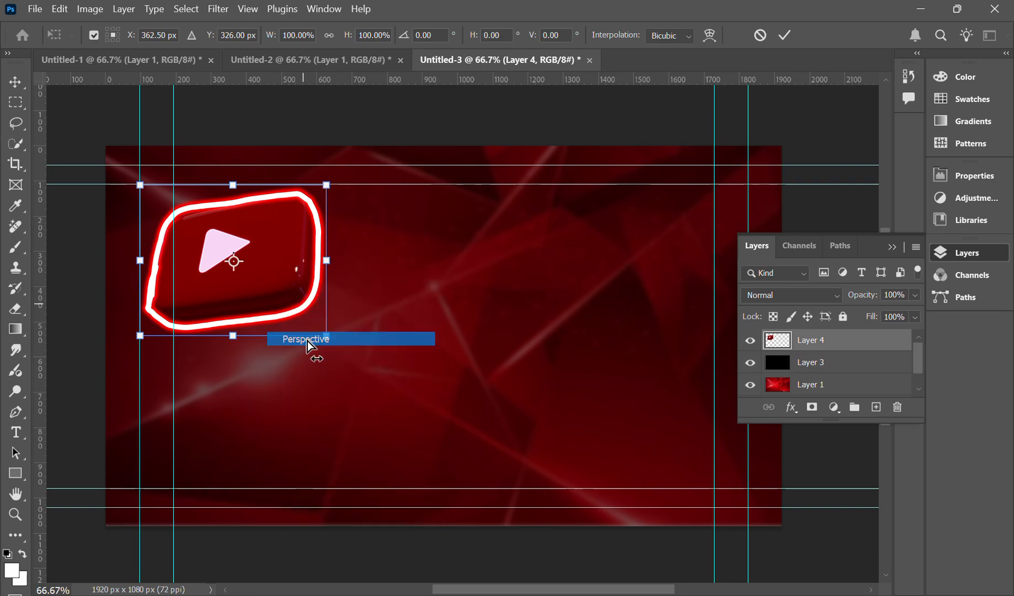
pyautogui.moveTo(328, 340)
pyautogui.mouseDown()
pyautogui.moveTo(349, 393)
pyautogui.moveTo(342, 322)
pyautogui.moveTo(357, 327)
pyautogui.moveTo(354, 342)
pyautogui.moveTo(314, 290)
pyautogui.moveTo(367, 311)
pyautogui.moveTo(370, 336)
pyautogui.moveTo(361, 335)
pyautogui.moveTo(438, 346)
pyautogui.moveTo(415, 459)
pyautogui.moveTo(408, 347)
pyautogui.moveTo(398, 330)
pyautogui.moveTo(355, 291)
pyautogui.moveTo(364, 323)
pyautogui.moveTo(354, 303)
pyautogui.moveTo(347, 336)
pyautogui.moveTo(339, 321)
pyautogui.moveTo(331, 336)
pyautogui.mouseUp()
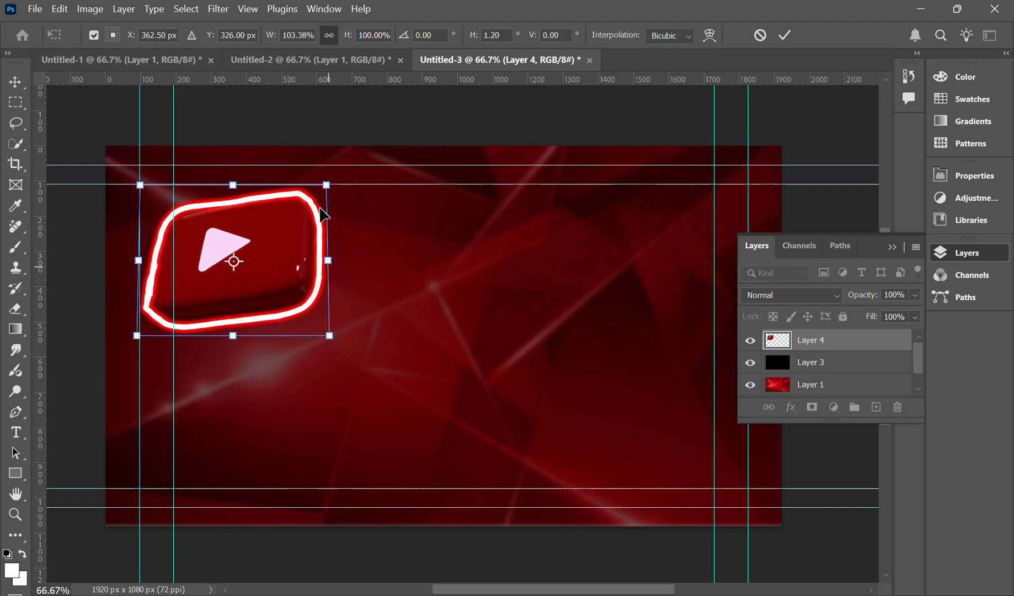
pyautogui.click(13, 83)
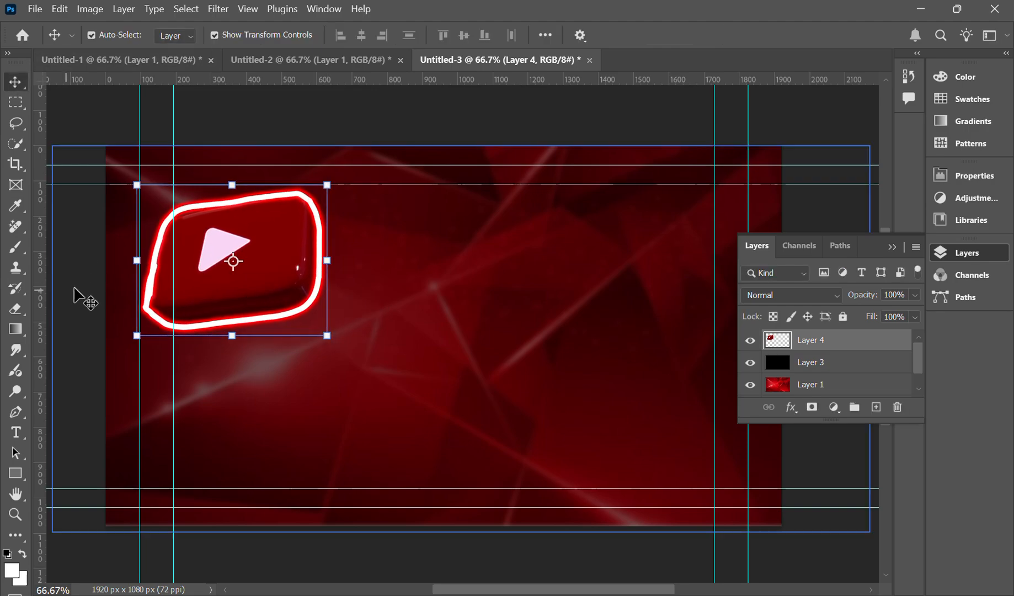
# Rotate the logo slightly clockwise, move it a little further down, and deselect it.
pyautogui.click(339, 179)
pyautogui.moveTo(339, 179); pyautogui.dragTo(342, 186)
pyautogui.click(784, 35)
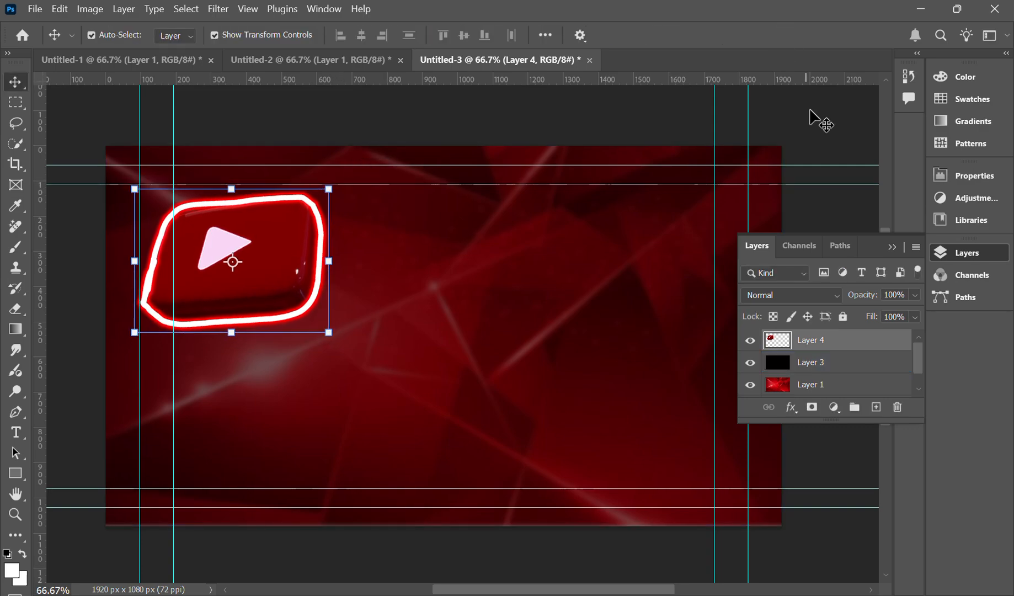
pyautogui.click(803, 134)
pyautogui.moveTo(285, 255)
pyautogui.mouseDown()
pyautogui.moveTo(285, 274)
pyautogui.moveTo(285, 262)
pyautogui.mouseUp()
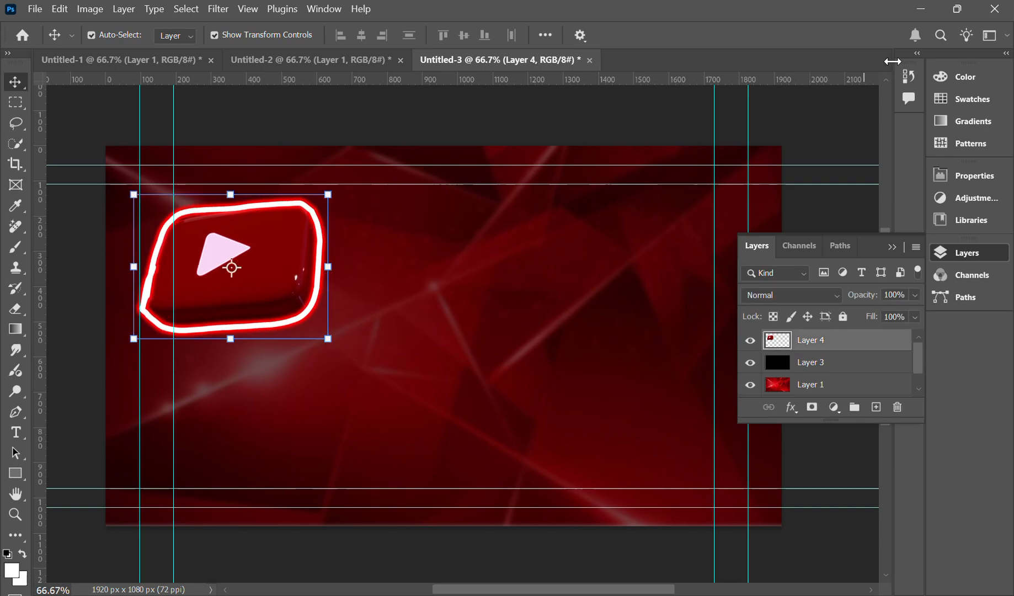
pyautogui.click(840, 127)
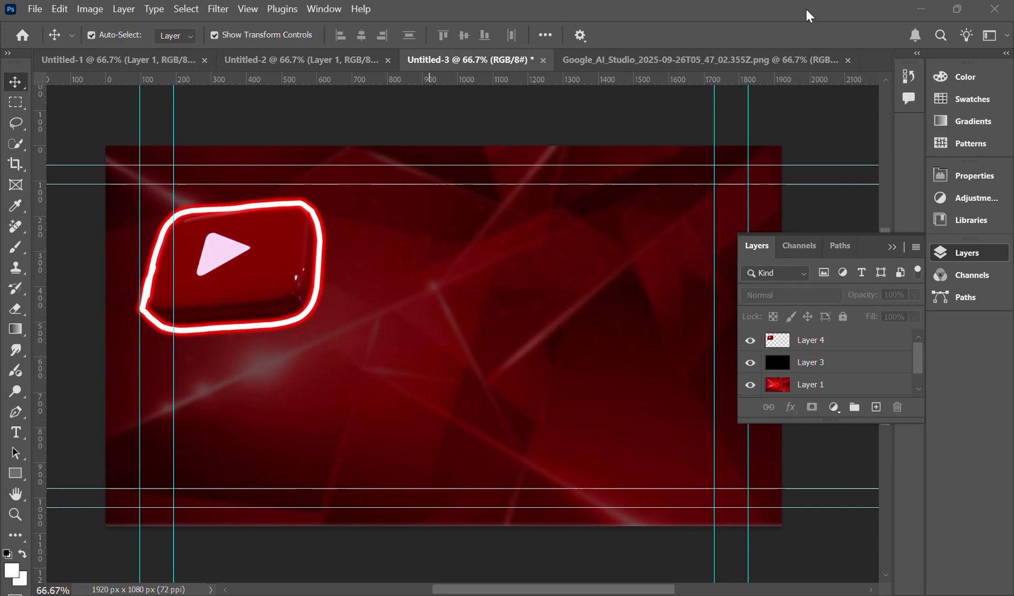
# Switch to the photo document Google_AI_Studio_2025-09-26T05_47_02.355Z.png.
pyautogui.click(677, 56)
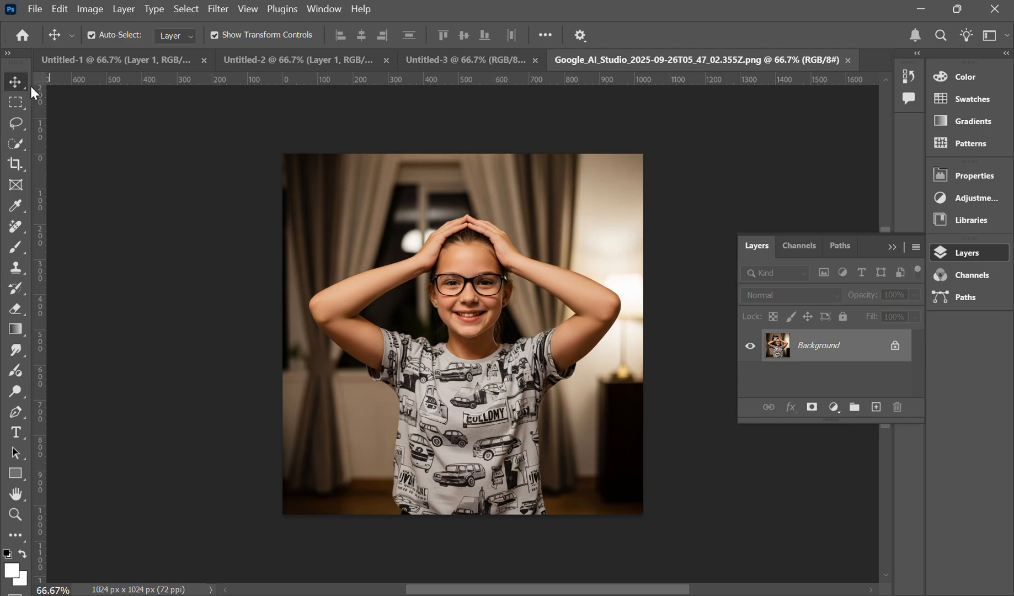
pyautogui.click(15, 102)
pyautogui.moveTo(410, 303)
pyautogui.mouseDown()
pyautogui.moveTo(509, 389)
pyautogui.moveTo(492, 415)
pyautogui.mouseUp()
pyautogui.click(346, 255)
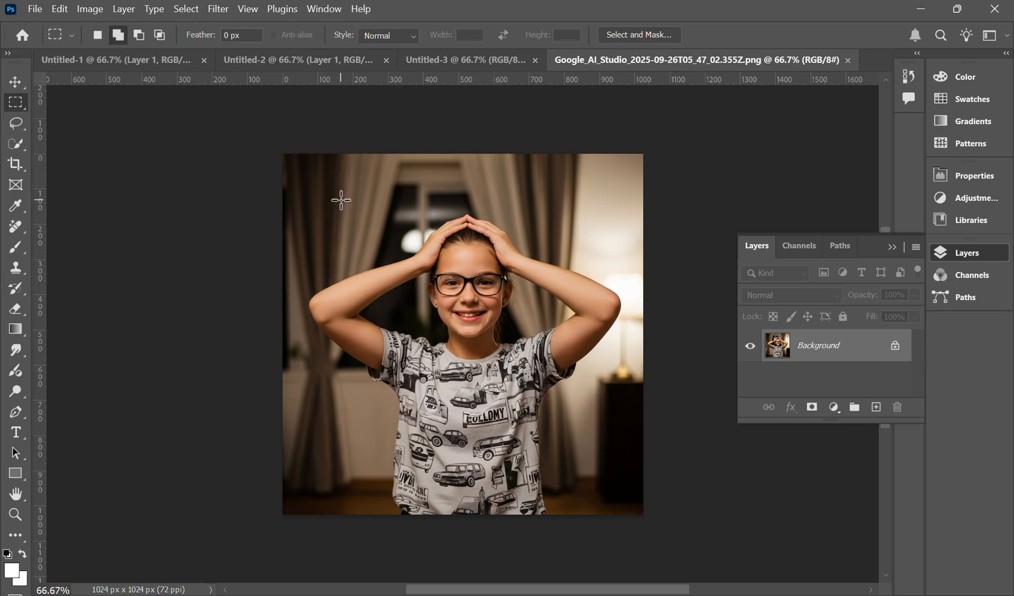
# Unlock the photo's Background layer and select the girl with Select Subject.
pyautogui.click(895, 350)
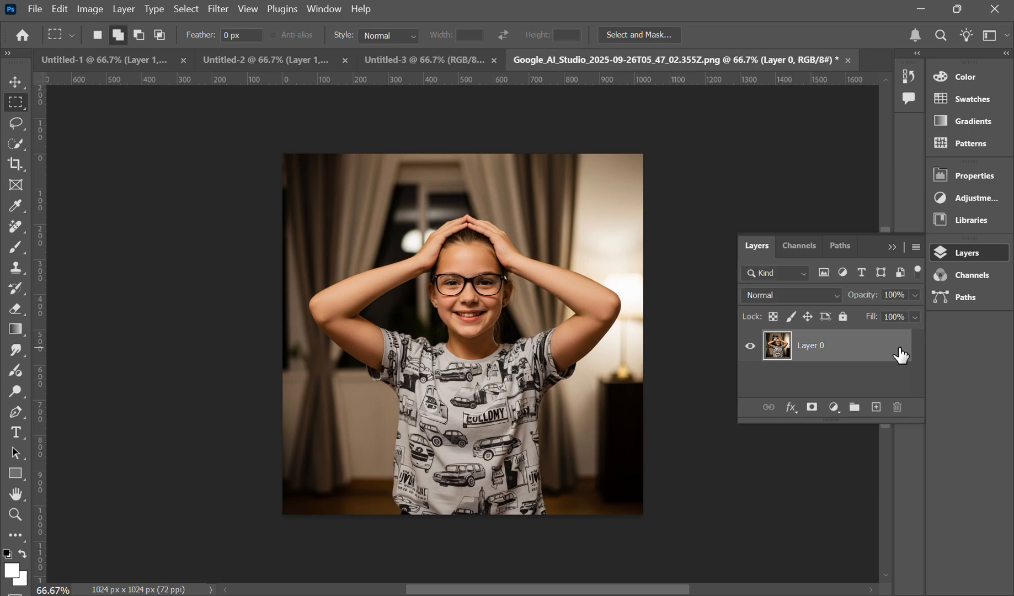
pyautogui.click(15, 81)
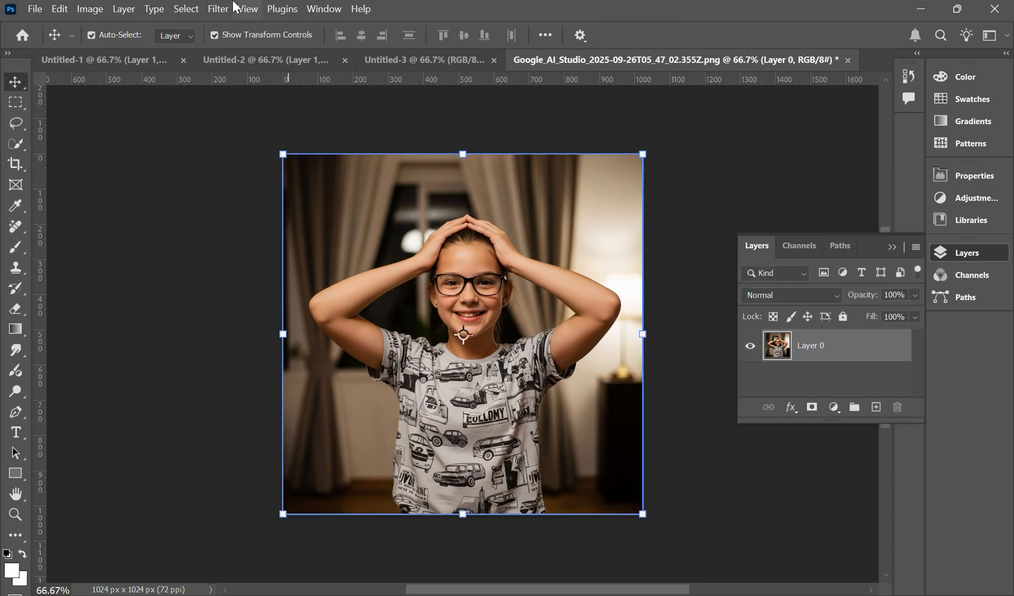
pyautogui.click(183, 8)
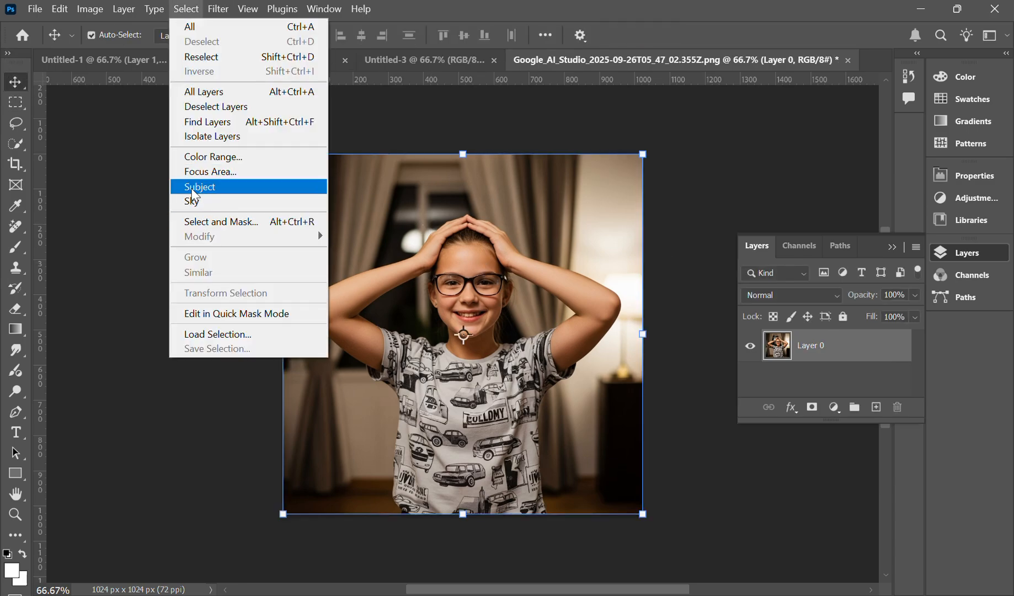
pyautogui.click(194, 188)
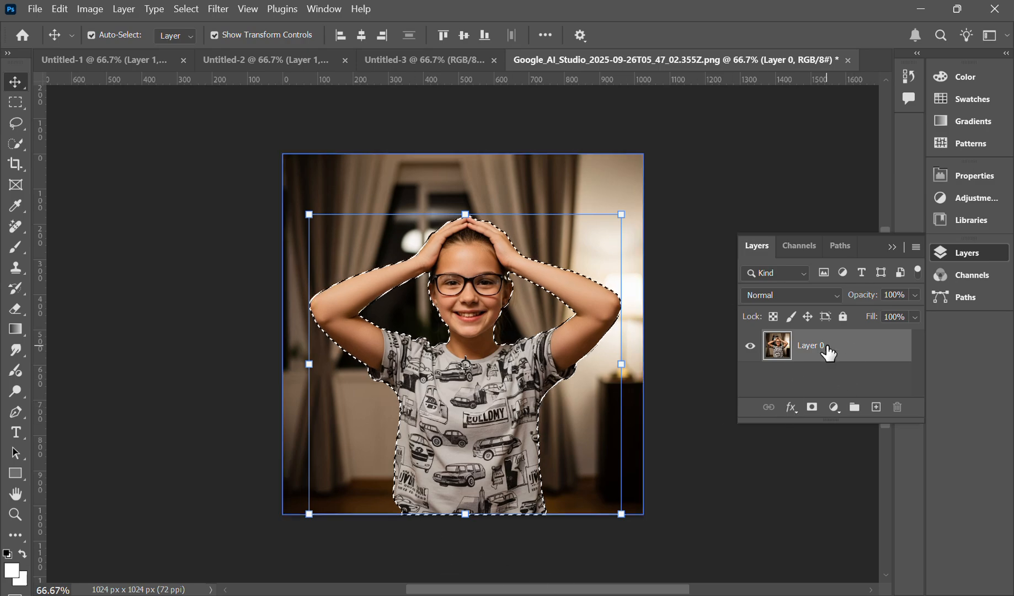
# Isolate the selected girl on her own layer with the original photo hidden, and bring the cutout into the Untitled-3 document.
pyautogui.hotkey('ctrl', 'j')
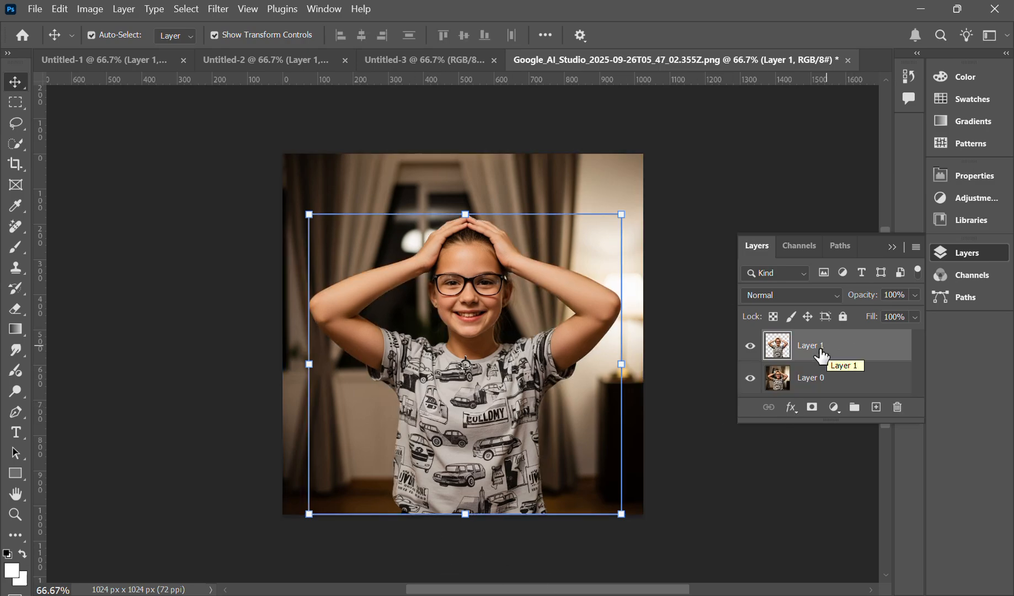
pyautogui.click(751, 378)
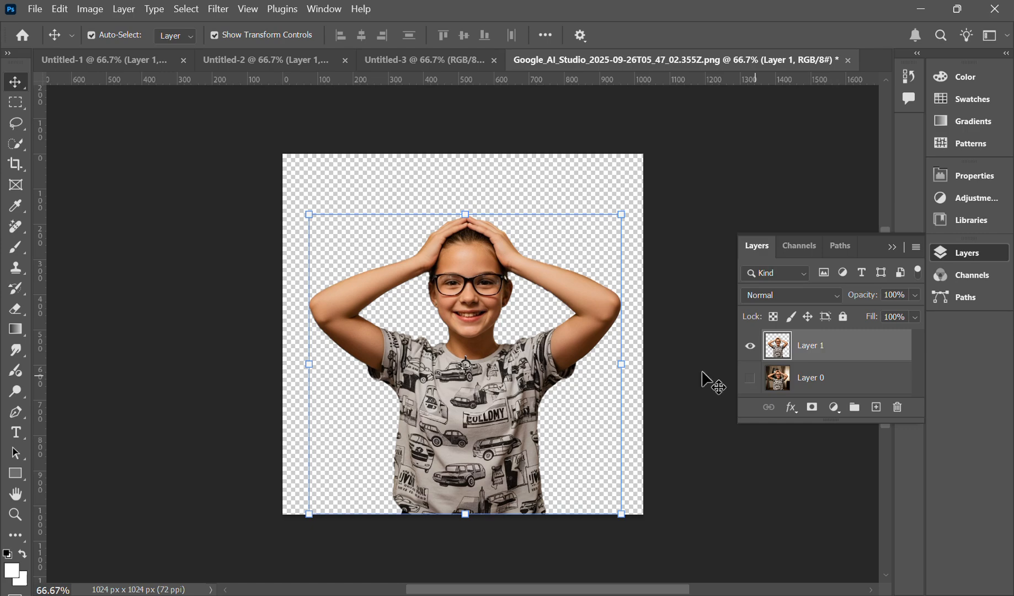
pyautogui.moveTo(488, 336); pyautogui.dragTo(488, 247)
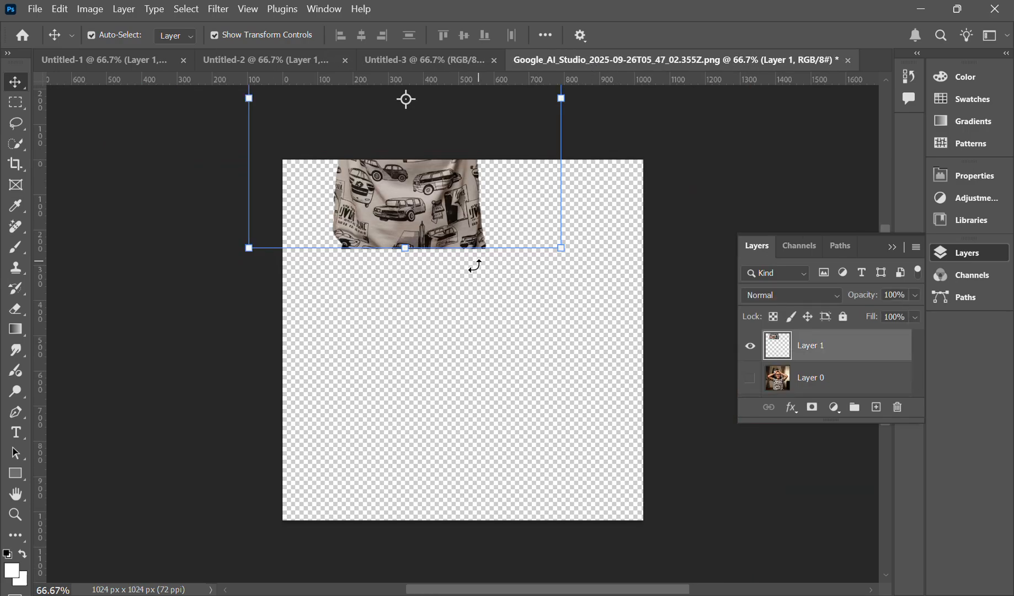
pyautogui.moveTo(448, 219); pyautogui.dragTo(656, 402)
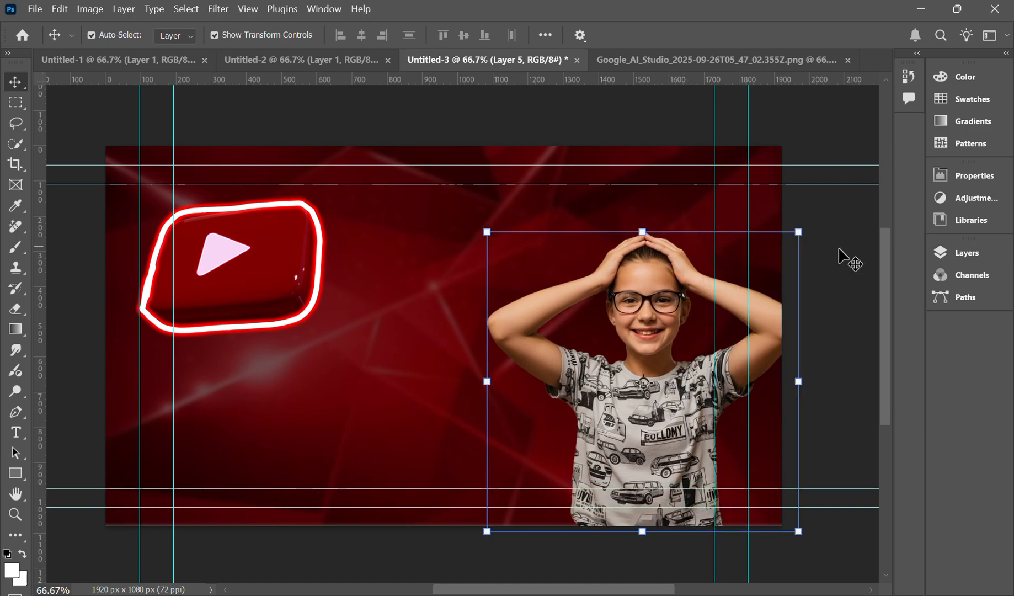
# Scale the girl cutout to about 116% and position her against the canvas's right edge, with her body reaching the lower edge.
pyautogui.hotkey('ctrl', 't')
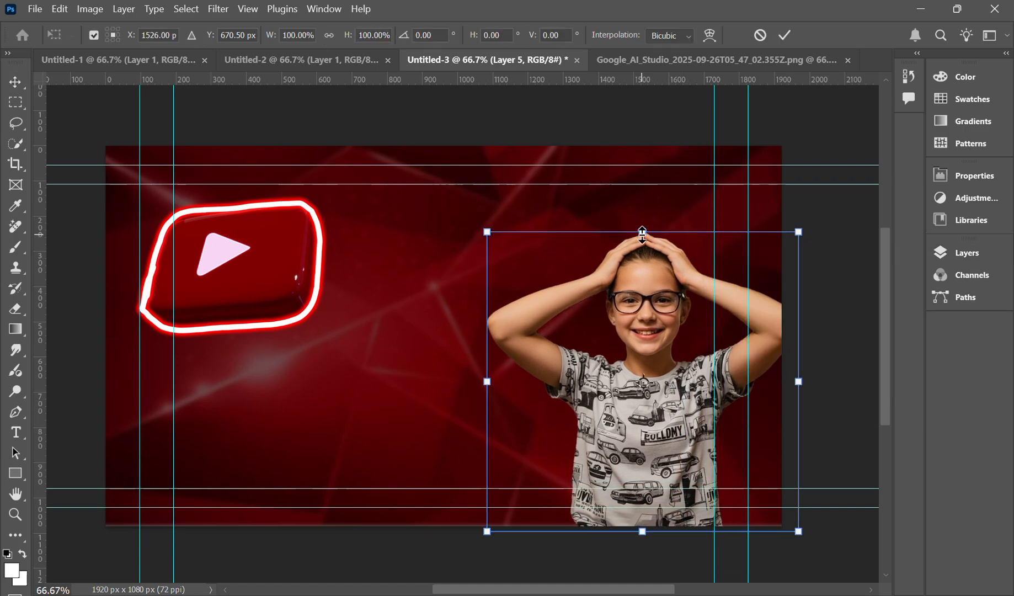
pyautogui.moveTo(642, 235); pyautogui.dragTo(642, 185)
pyautogui.moveTo(693, 423); pyautogui.dragTo(650, 428)
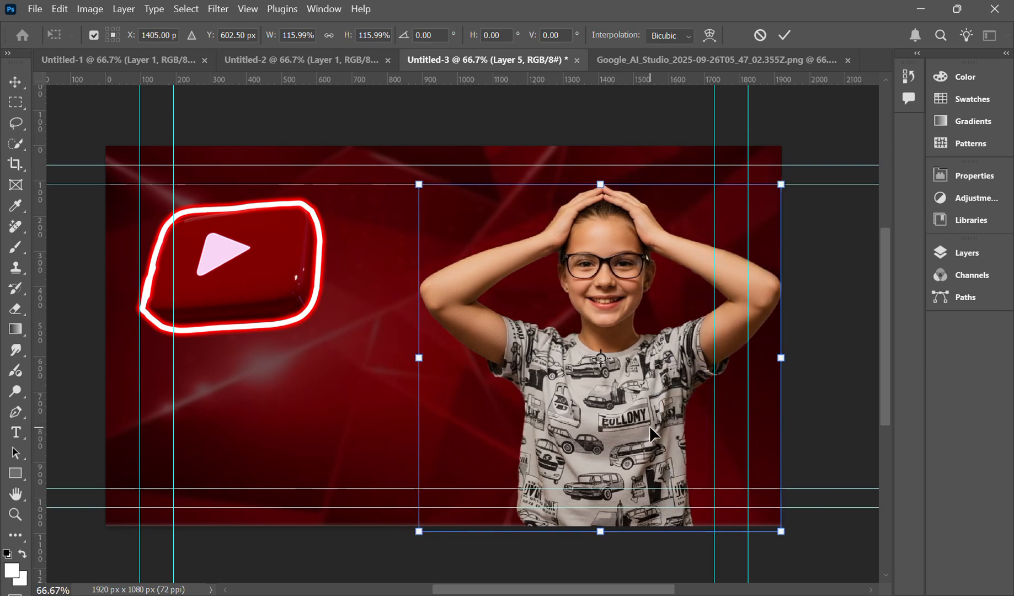
pyautogui.click(784, 35)
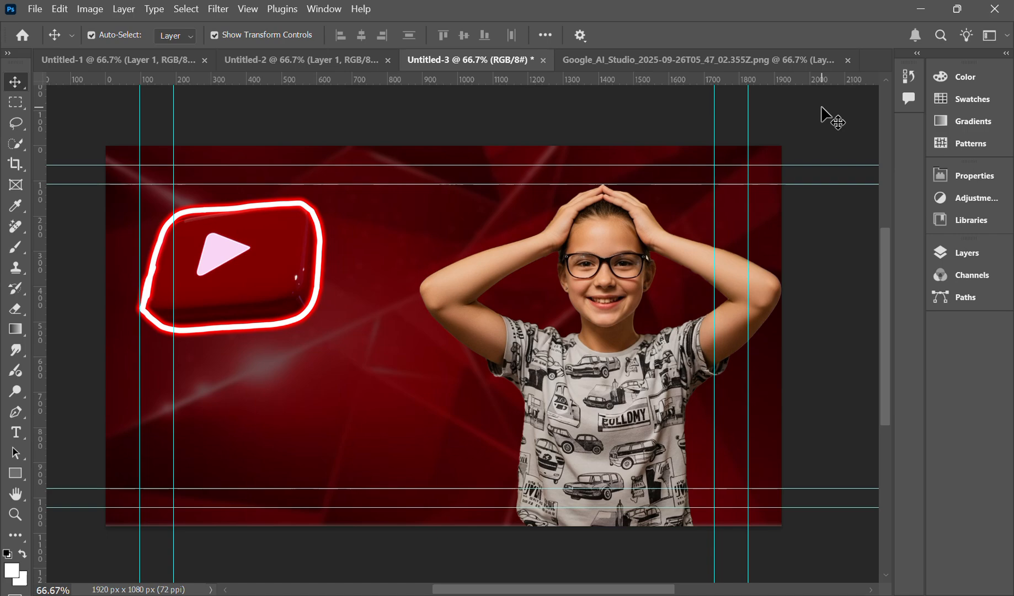
# Move the play-button logo slightly up towards the upper guides and deselect it.
pyautogui.click(260, 256)
pyautogui.moveTo(278, 264); pyautogui.dragTo(280, 242)
pyautogui.click(452, 132)
# Create an empty layer directly above the girl's layer and make it active.
pyautogui.click(966, 255)
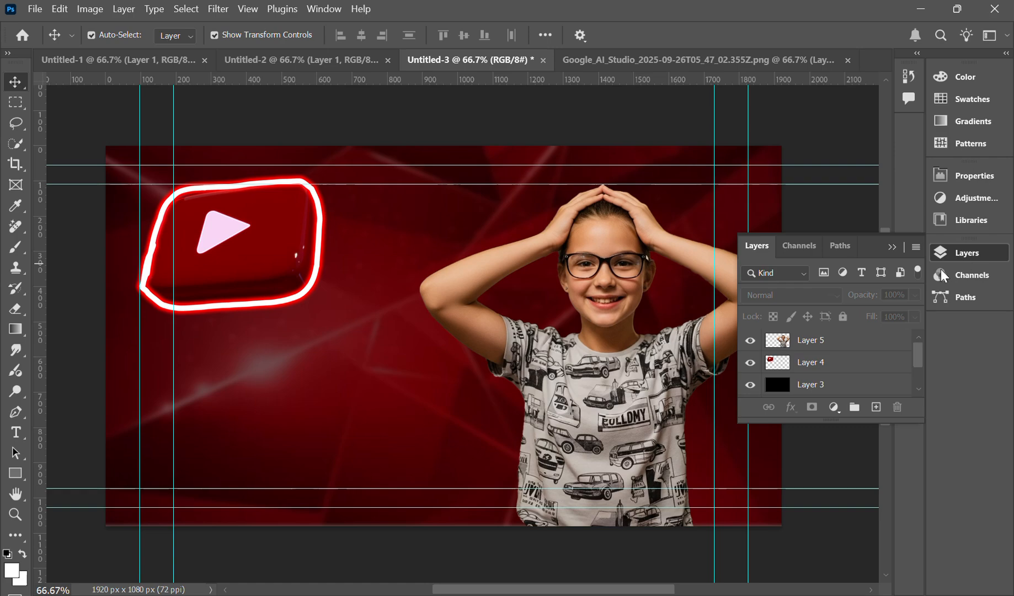
pyautogui.click(819, 343)
pyautogui.moveTo(819, 343); pyautogui.dragTo(861, 405)
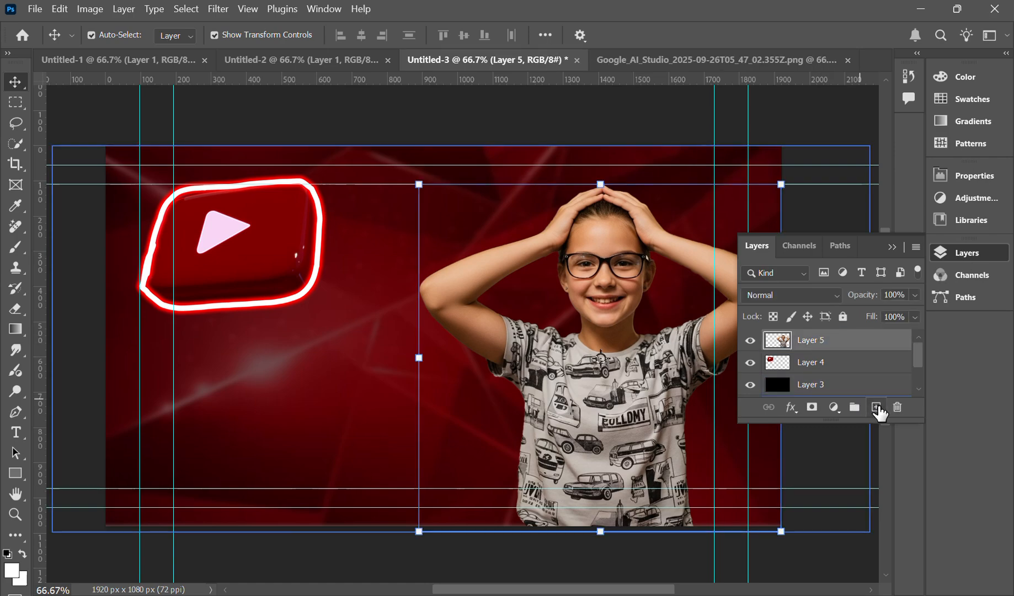
pyautogui.click(876, 407)
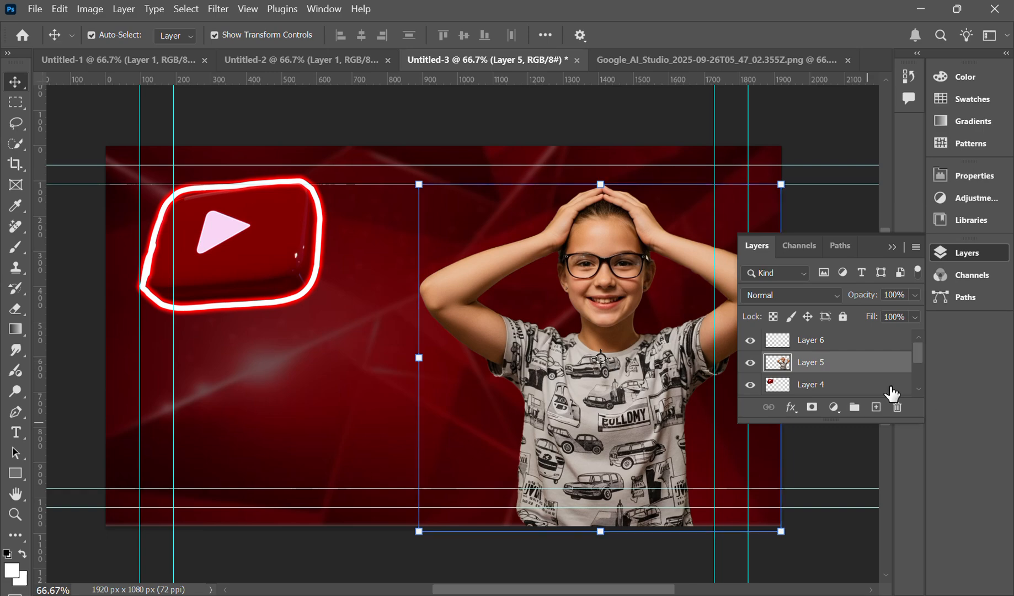
pyautogui.click(830, 339)
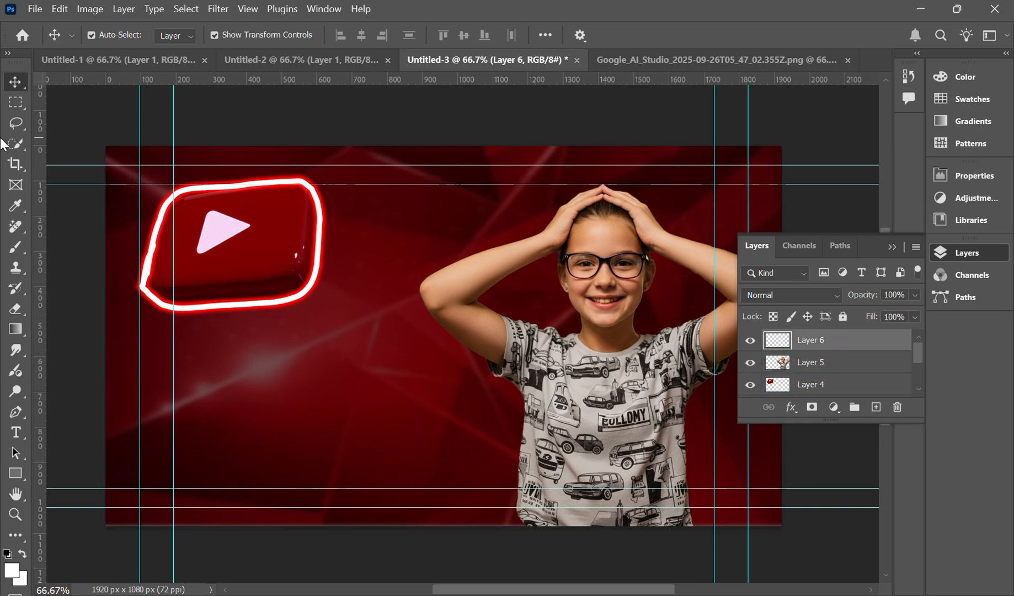
# Choose the Brush tool and set the foreground colour to a dark red sampled from the play-button logo.
pyautogui.click(17, 248)
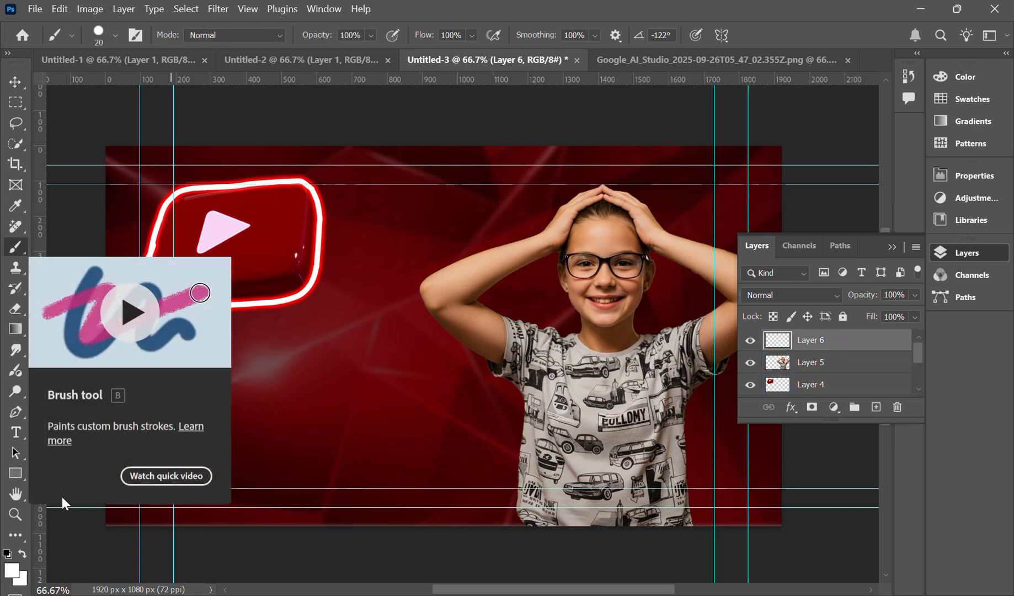
pyautogui.click(11, 571)
pyautogui.moveTo(93, 365); pyautogui.dragTo(53, 323)
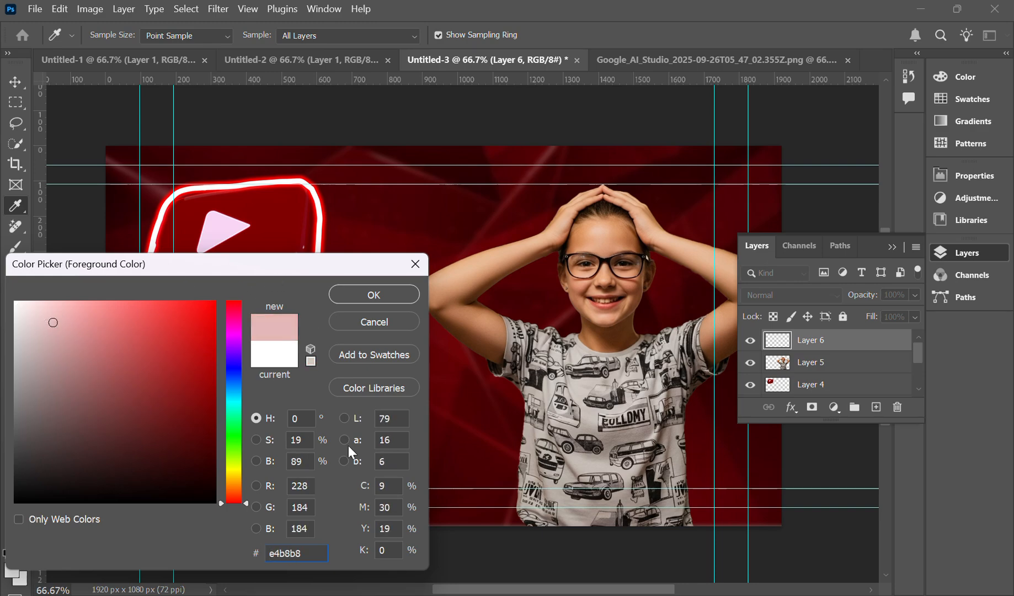
pyautogui.click(276, 204)
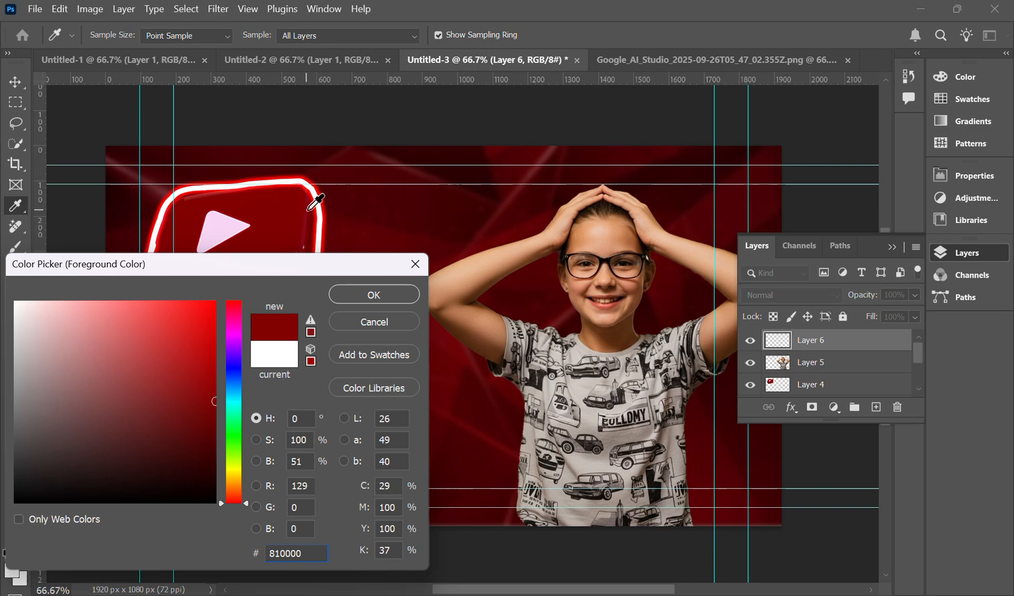
pyautogui.click(307, 227)
pyautogui.click(348, 297)
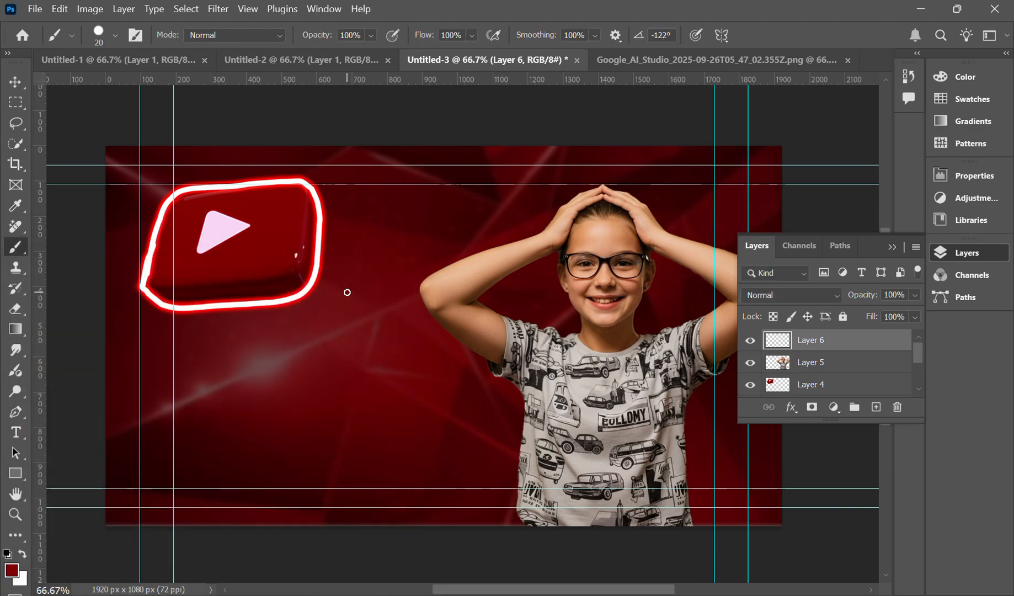
# Enlarge the brush to 800 px.
pyautogui.press('[')
pyautogui.press(']')
pyautogui.press(']')
pyautogui.press(']')
pyautogui.press(']')
pyautogui.press(']')
pyautogui.press(']')
pyautogui.press(']')
pyautogui.press(']')
pyautogui.press(']')
pyautogui.press(']')
pyautogui.press(']')
pyautogui.press(']')
pyautogui.press(']')
pyautogui.press(']')
pyautogui.press(']')
pyautogui.press(']')
pyautogui.press(']')
pyautogui.press(']')
pyautogui.press(']')
pyautogui.press(']')
# Paint a hard-edged vertical dark red stroke over the girl's left half and clip the painted layer to her layer.
pyautogui.moveTo(476, 221); pyautogui.dragTo(489, 553)
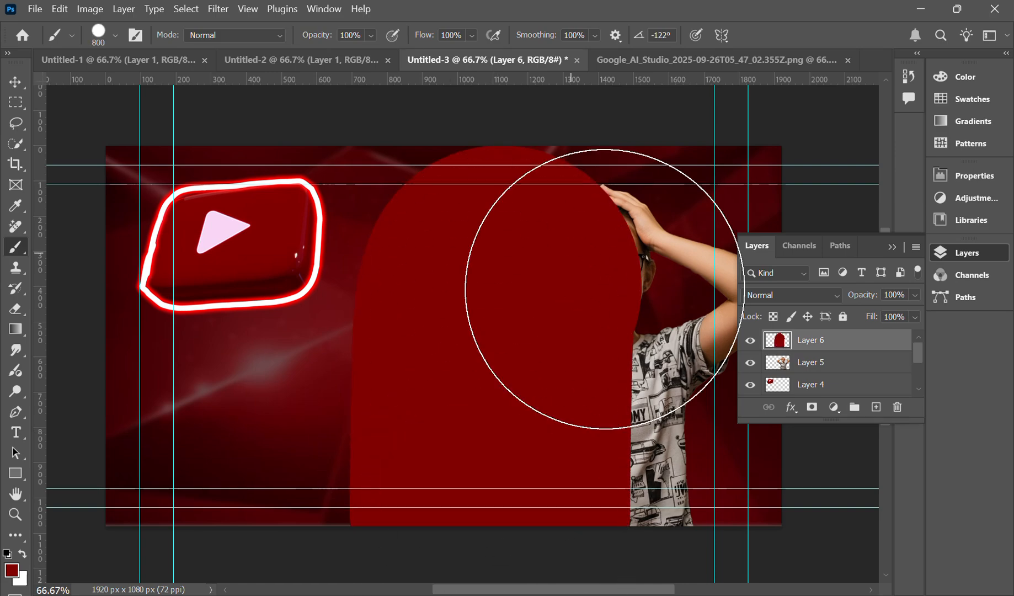
pyautogui.rightClick(806, 349)
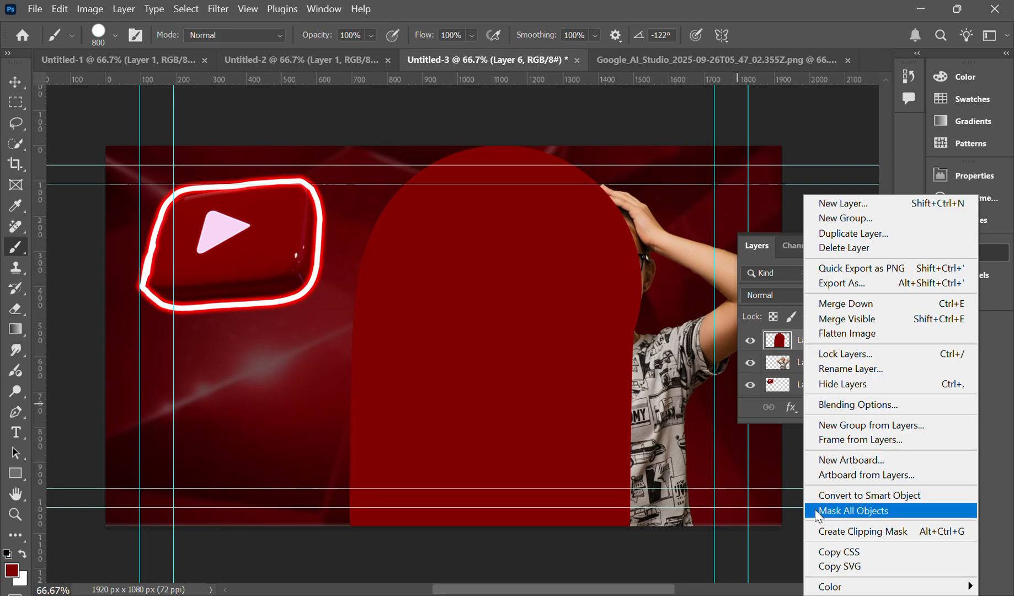
pyautogui.click(830, 531)
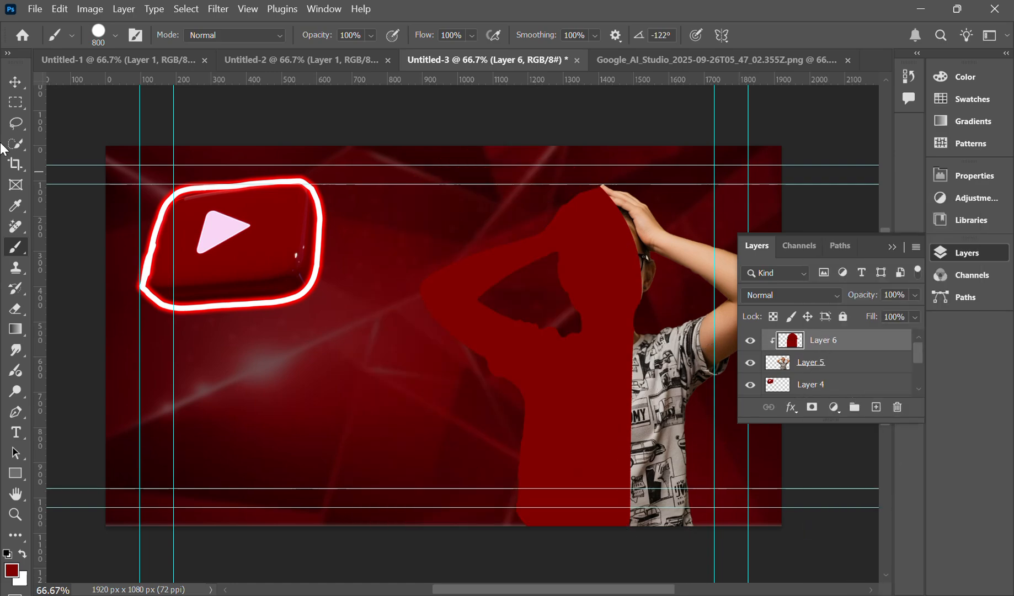
# Narrow the painted layer to about 89% width and brush more dark red over the area beside the girl's head.
pyautogui.hotkey('ctrl', 't')
pyautogui.moveTo(639, 336); pyautogui.dragTo(611, 326)
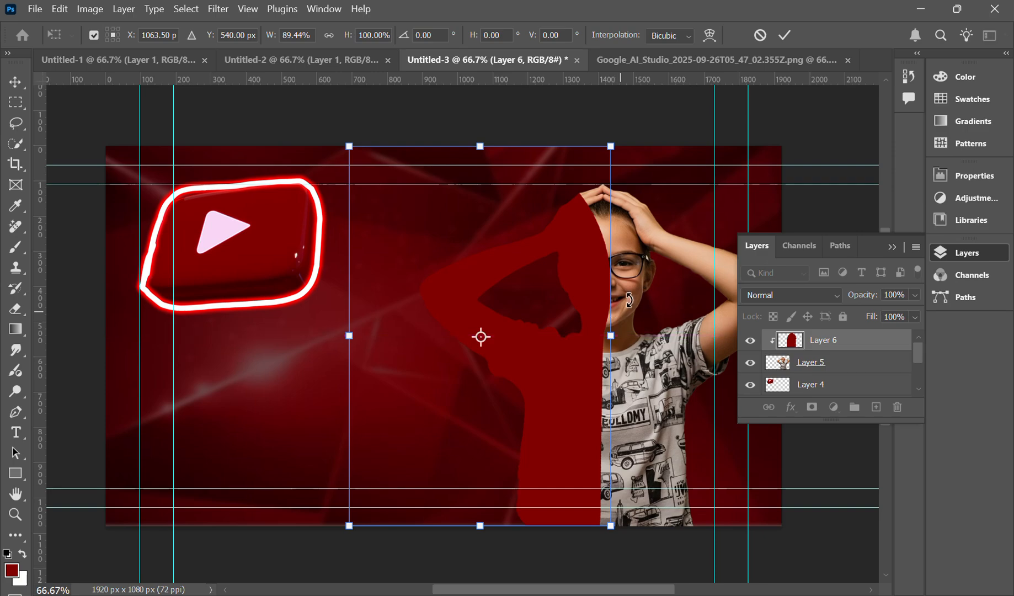
pyautogui.click(16, 247)
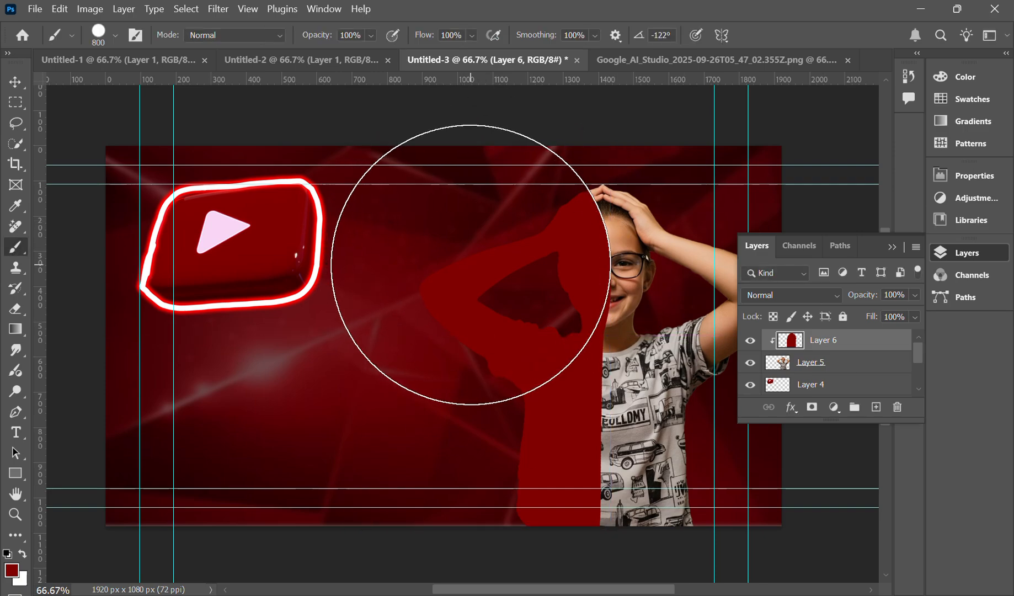
pyautogui.moveTo(470, 265)
pyautogui.mouseDown()
pyautogui.moveTo(482, 154)
pyautogui.moveTo(483, 196)
pyautogui.mouseUp()
# Set the clipped paint layer's blend mode to Multiply and its opacity to 49%.
pyautogui.click(794, 293)
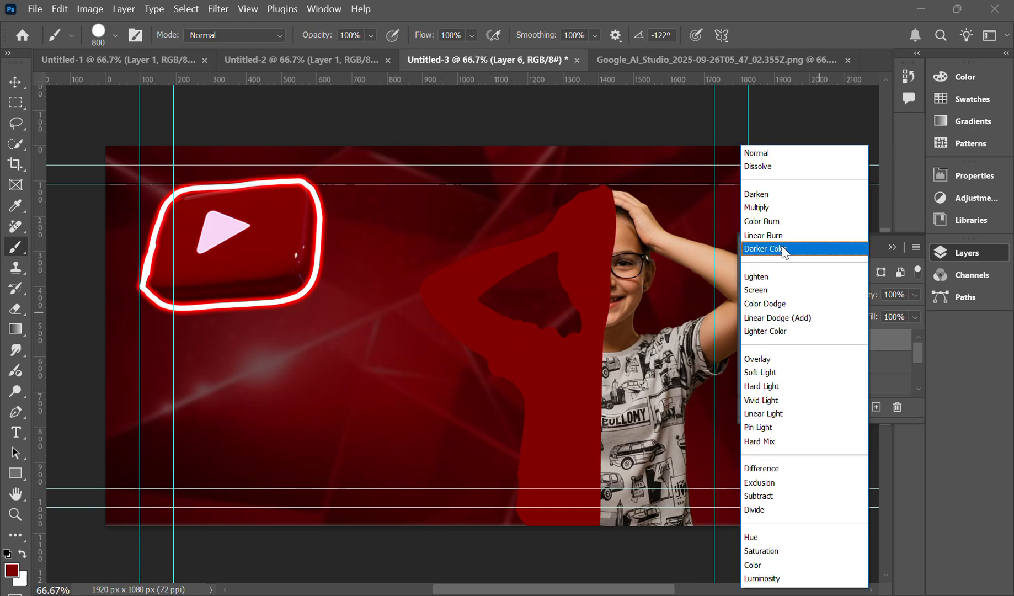
pyautogui.click(771, 209)
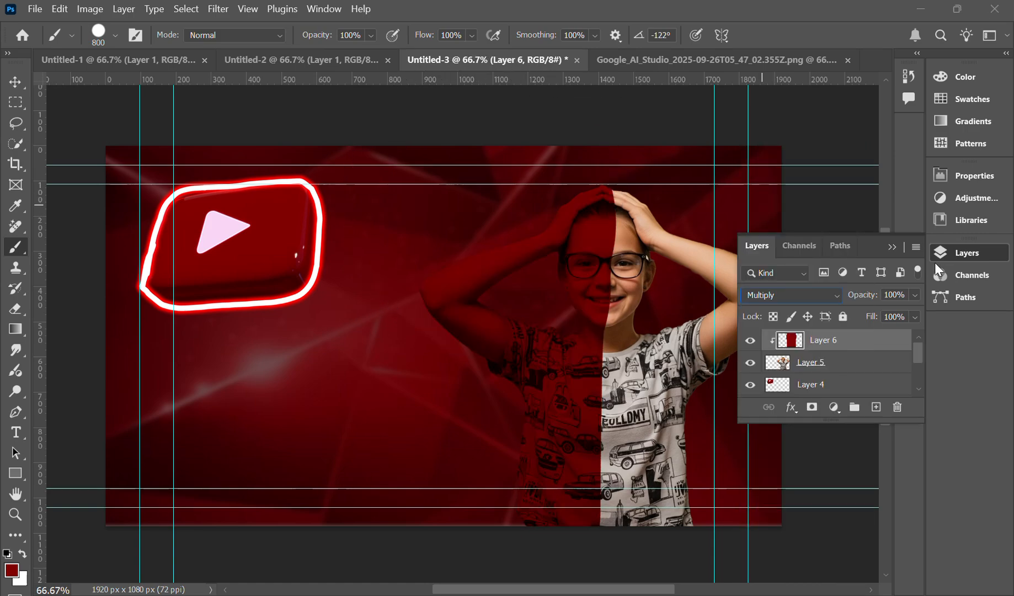
pyautogui.click(914, 295)
pyautogui.moveTo(914, 312); pyautogui.dragTo(876, 315)
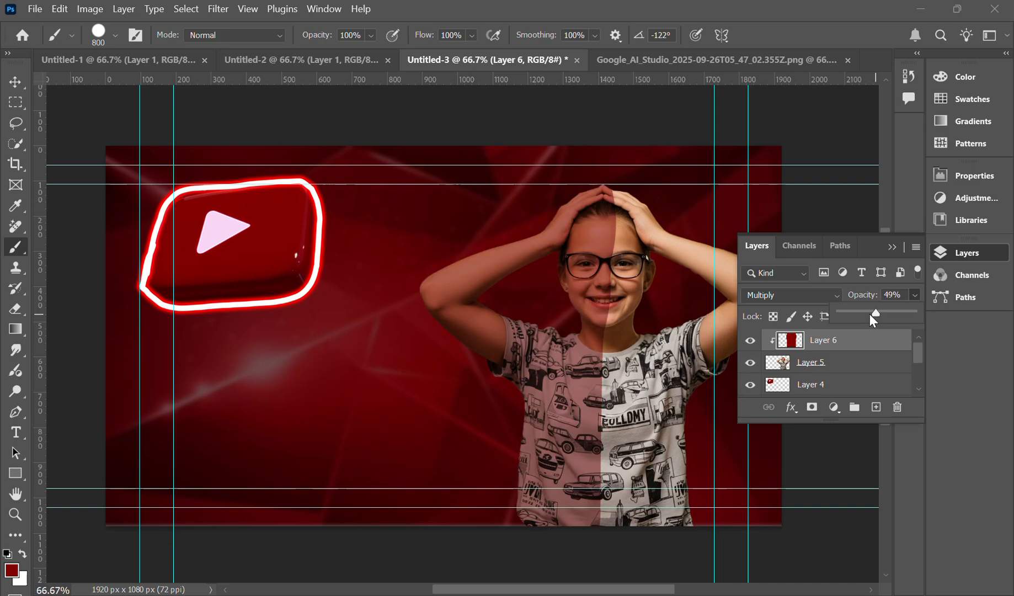
# Delete the clipped hard-edged paint layer.
pyautogui.rightClick(833, 341)
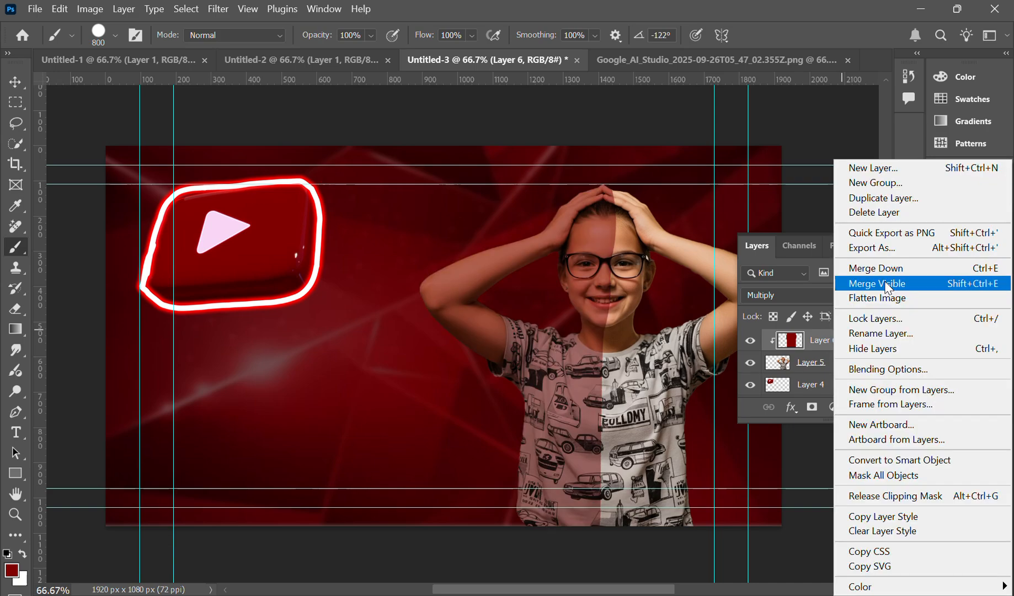
pyautogui.click(874, 212)
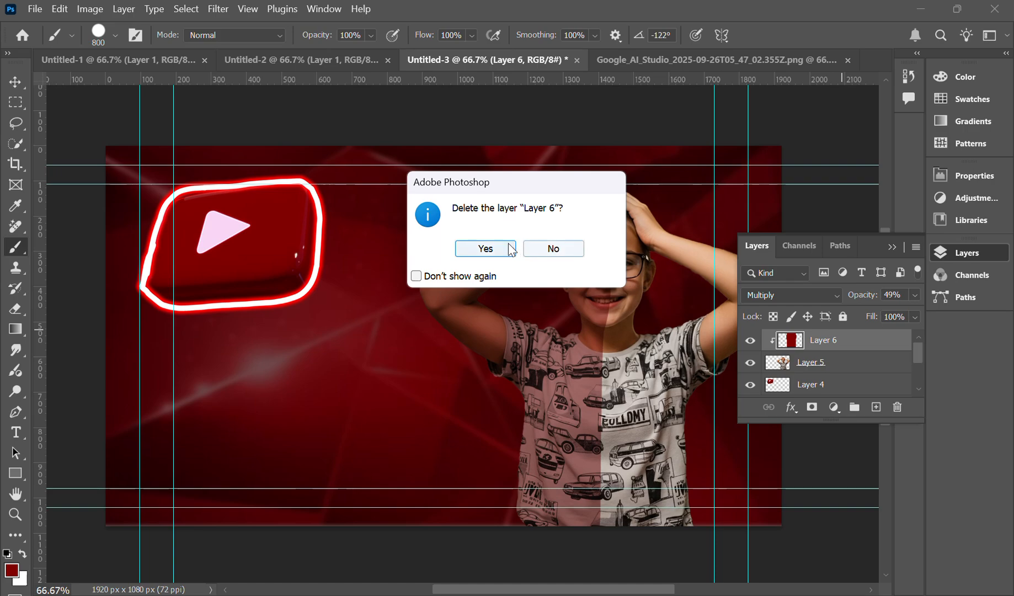
pyautogui.click(496, 312)
# Add a new layer above the girl's layer and lower the brush hardness for a soft edge.
pyautogui.click(876, 408)
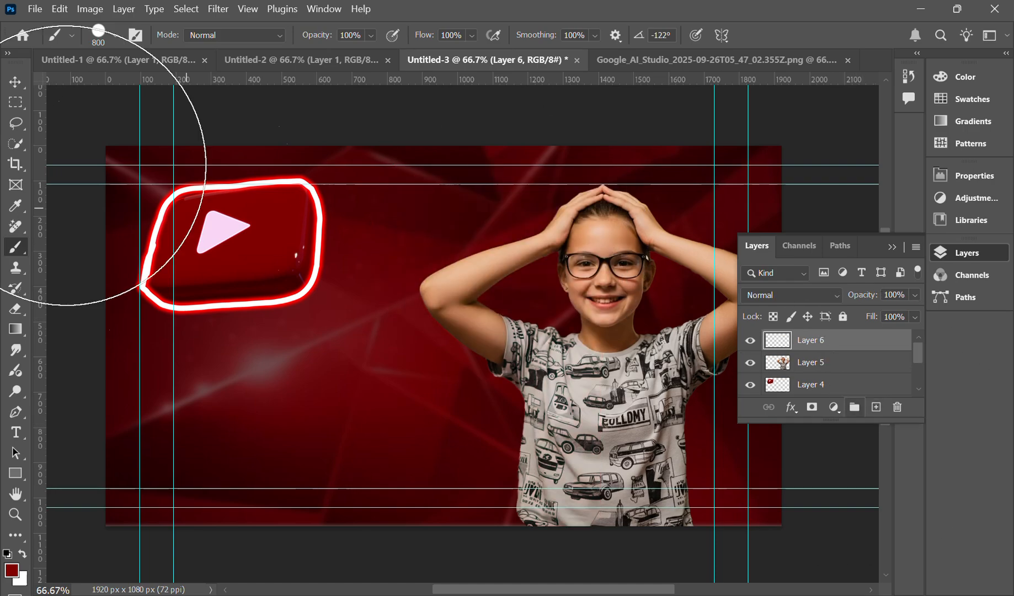
pyautogui.click(97, 36)
pyautogui.moveTo(136, 118); pyautogui.dragTo(84, 113)
pyautogui.click(97, 36)
# Paint a soft dark red vertical stroke beside and over the girl's left half, and clip the layer to her cutout.
pyautogui.moveTo(480, 274)
pyautogui.mouseDown()
pyautogui.moveTo(491, 509)
pyautogui.moveTo(521, 394)
pyautogui.moveTo(515, 243)
pyautogui.moveTo(528, 262)
pyautogui.mouseUp()
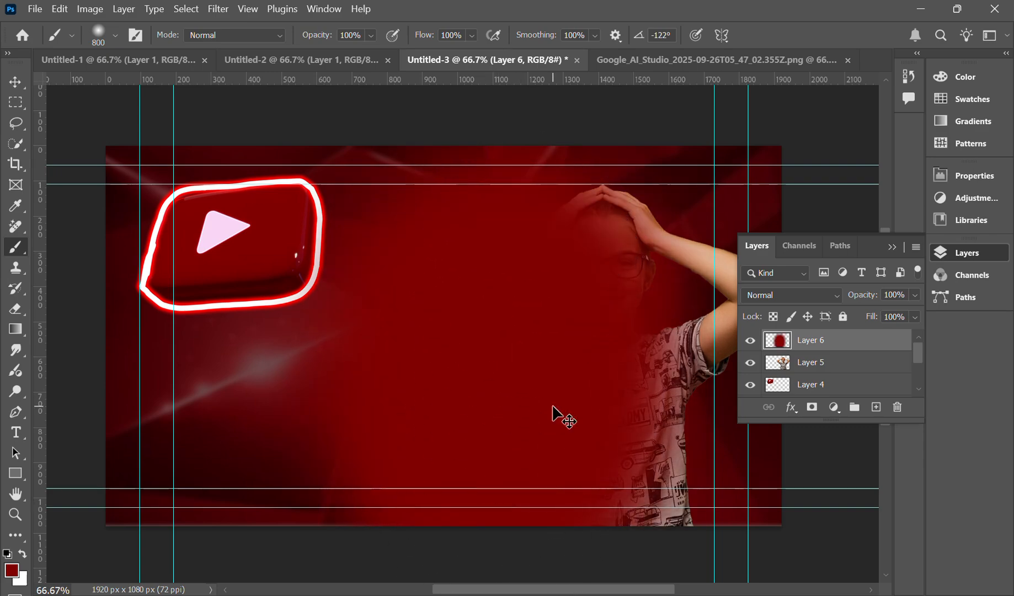
pyautogui.hotkey('ctrl', 'z')
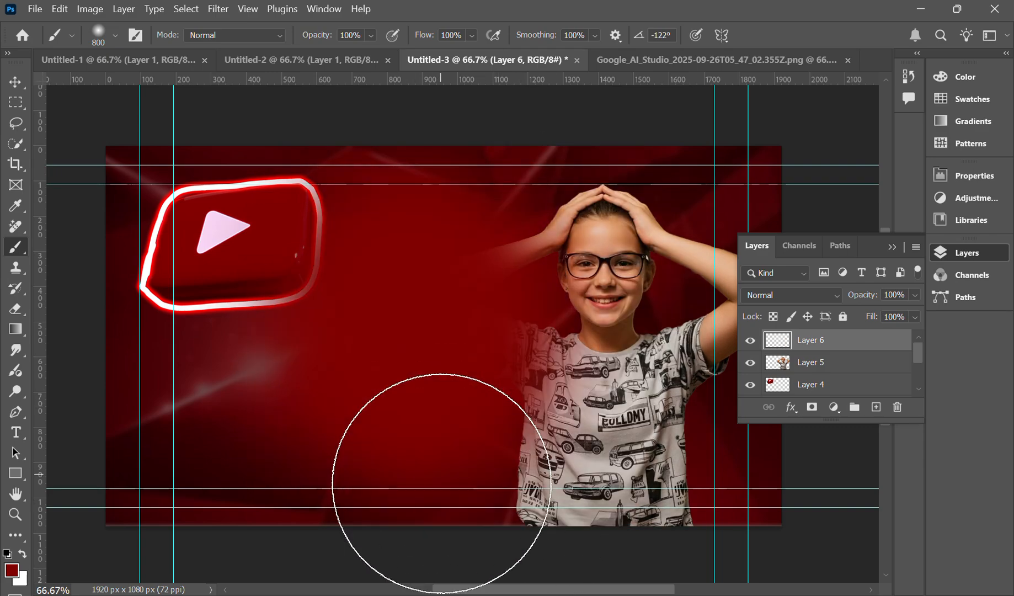
pyautogui.moveTo(455, 394)
pyautogui.mouseDown()
pyautogui.moveTo(479, 322)
pyautogui.moveTo(450, 227)
pyautogui.moveTo(477, 226)
pyautogui.mouseUp()
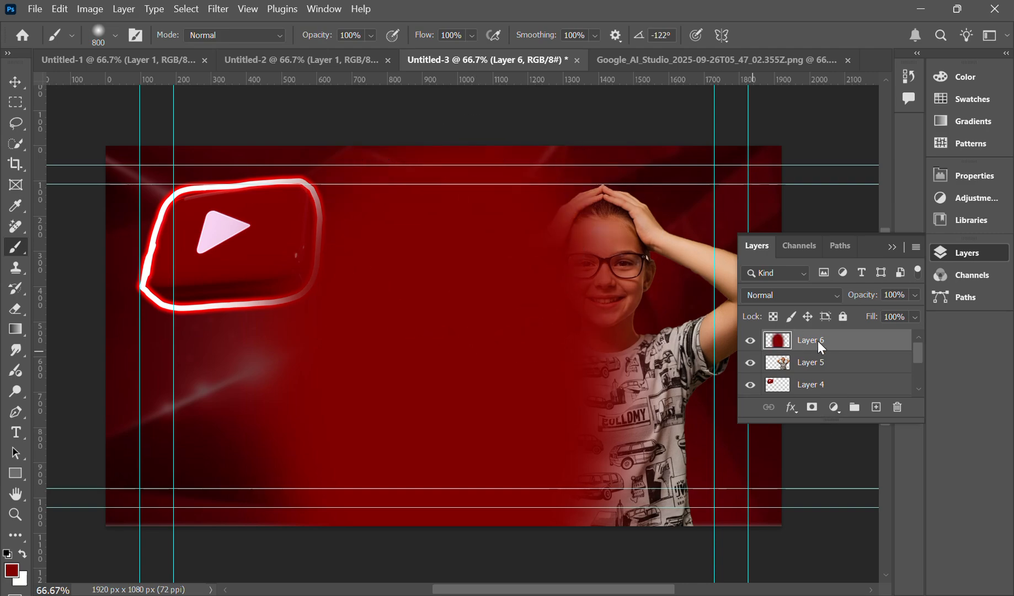
pyautogui.rightClick(821, 344)
pyautogui.click(845, 532)
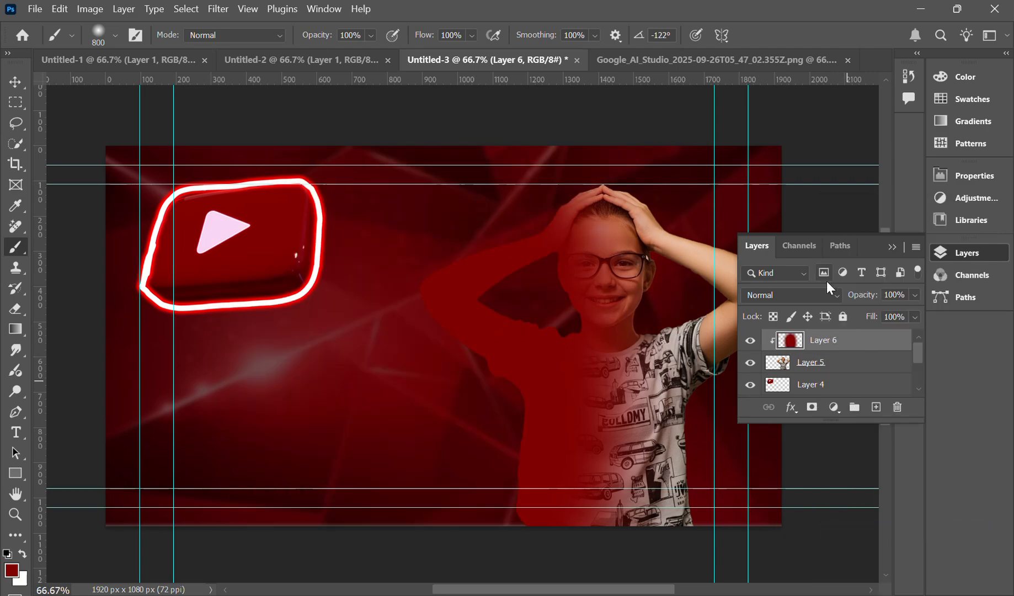
# Set the clipped soft paint layer's blend mode to Multiply and its opacity to 58%.
pyautogui.click(805, 295)
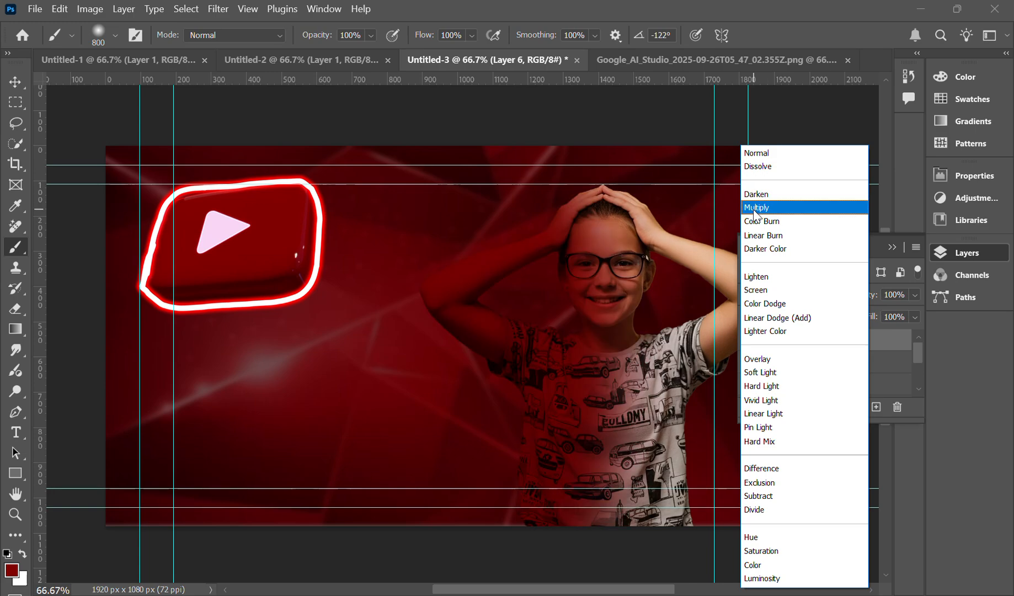
pyautogui.click(750, 210)
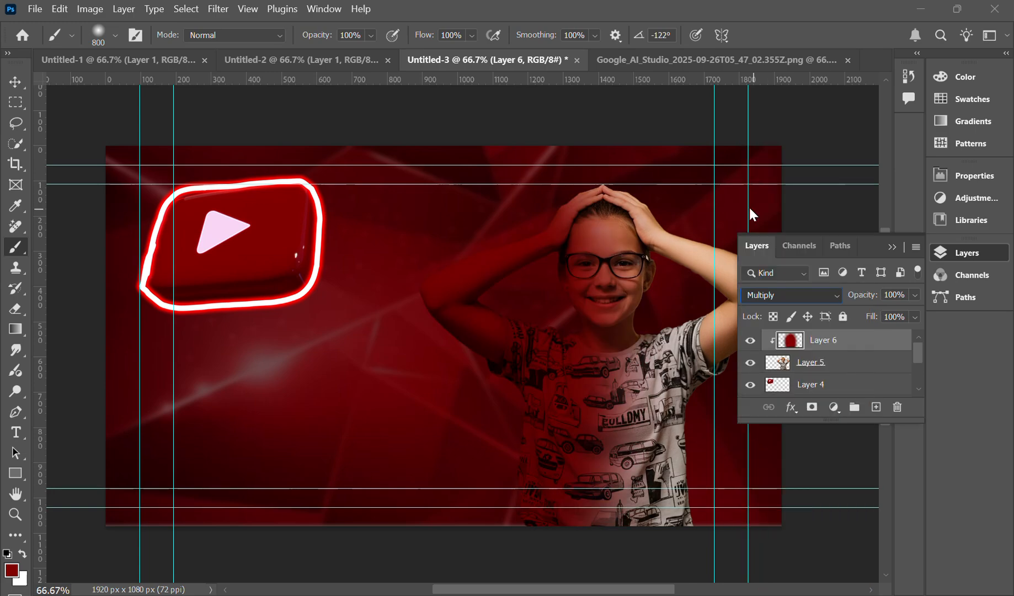
pyautogui.click(915, 296)
pyautogui.moveTo(916, 312); pyautogui.dragTo(881, 312)
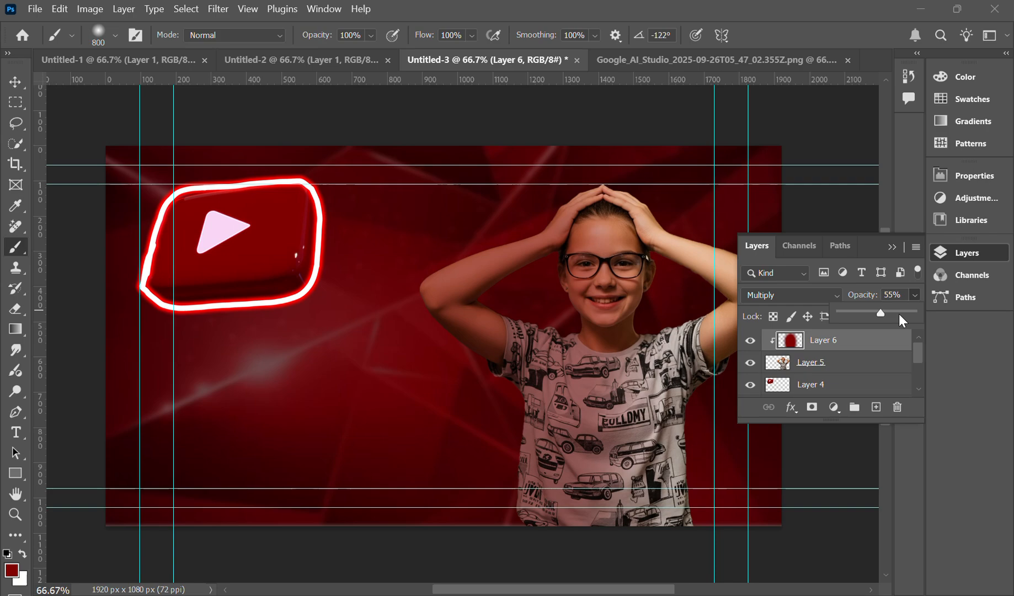
pyautogui.click(891, 312)
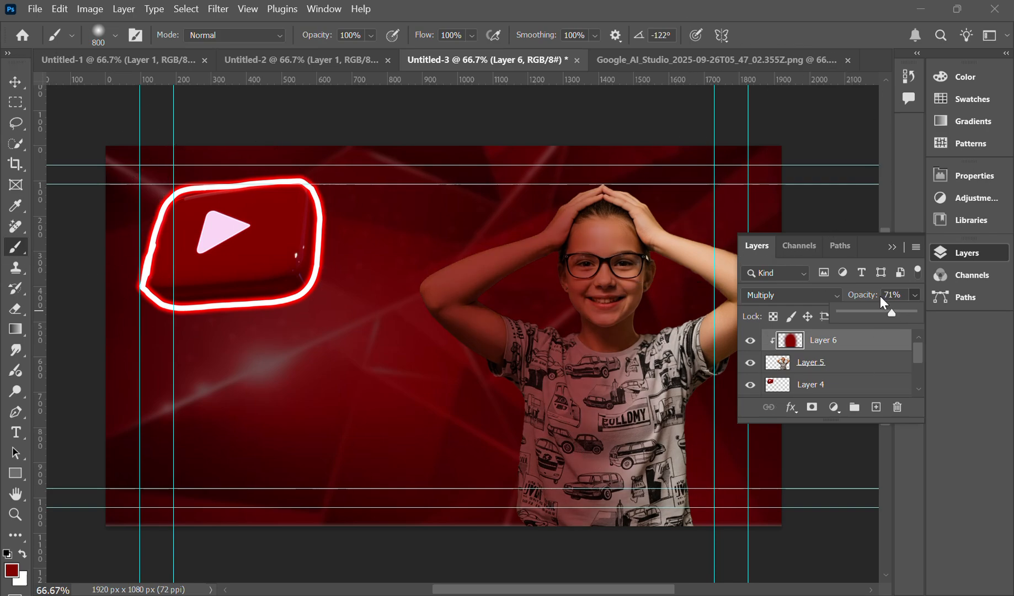
pyautogui.click(882, 310)
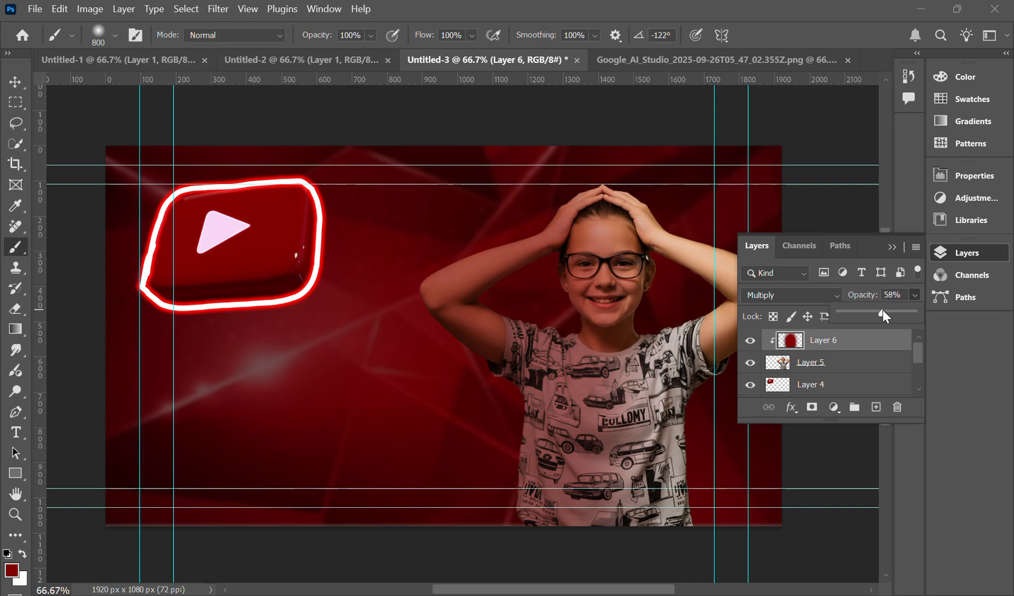
# Add a new layer between the girl's layer and the dark red paint layer clipped to it.
pyautogui.click(11, 82)
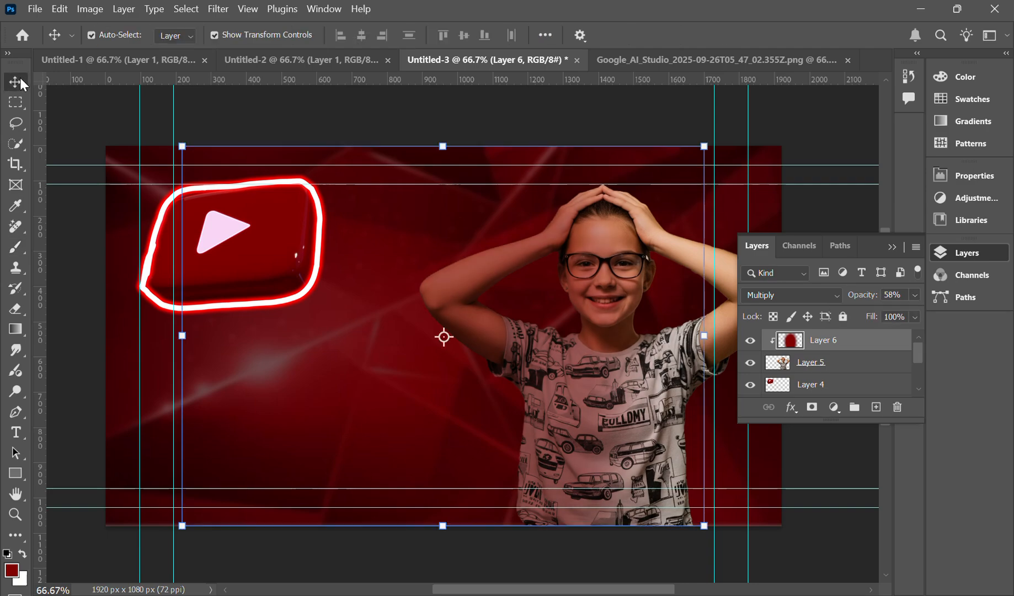
pyautogui.click(88, 110)
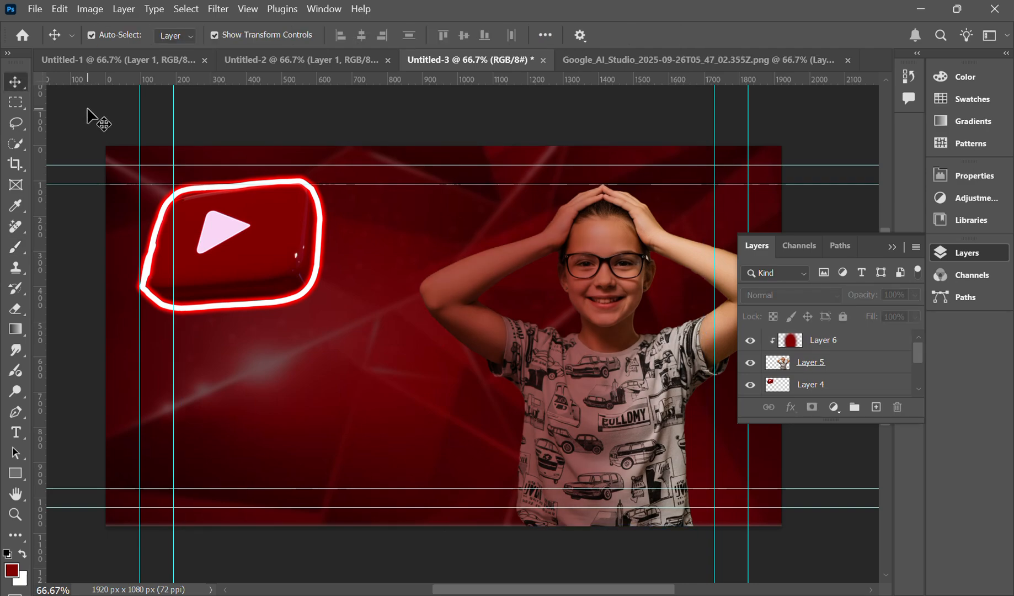
pyautogui.click(838, 339)
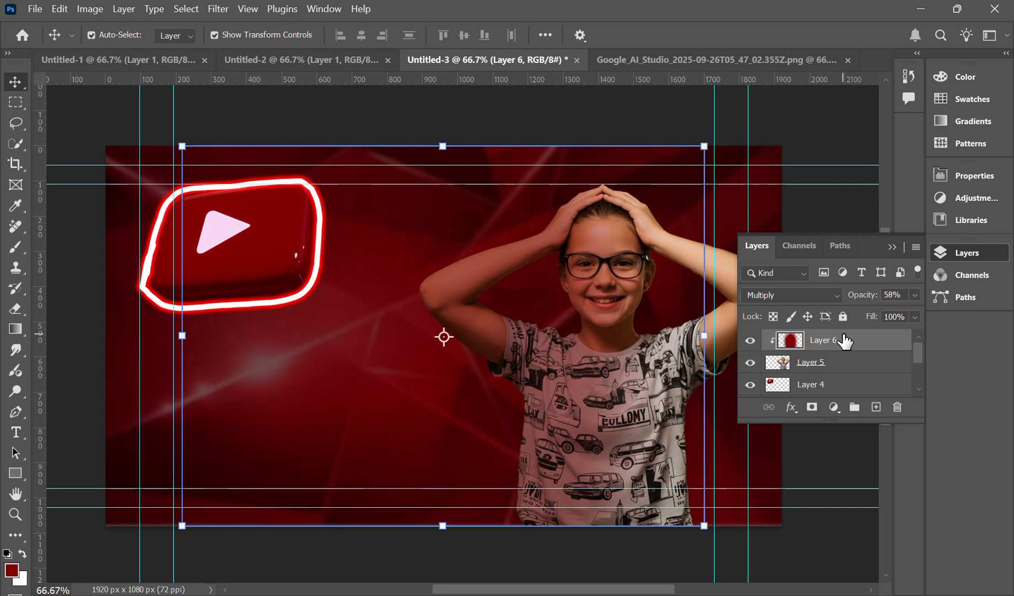
pyautogui.click(839, 362)
pyautogui.click(876, 408)
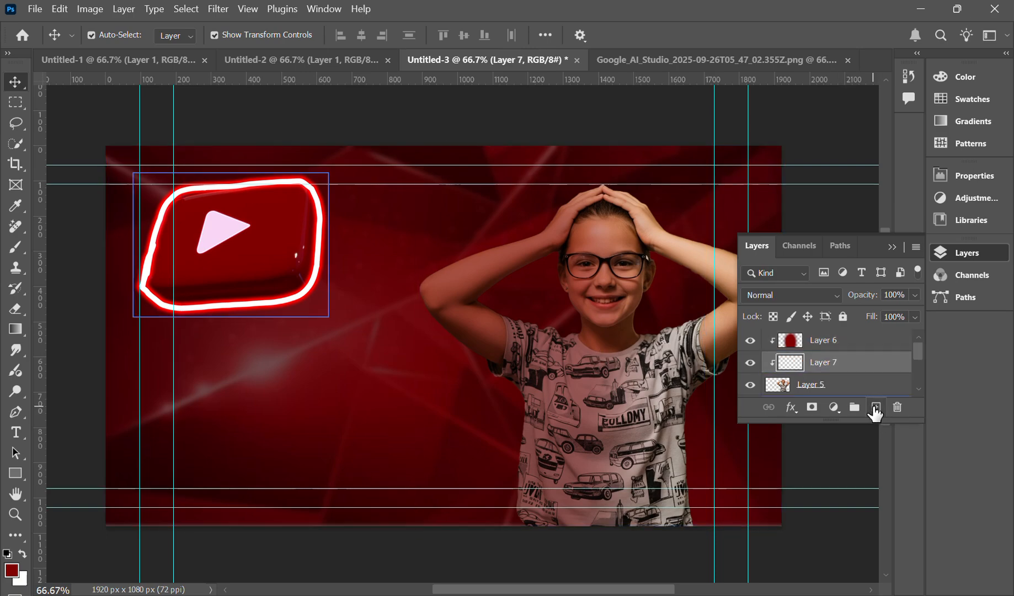
pyautogui.click(445, 281)
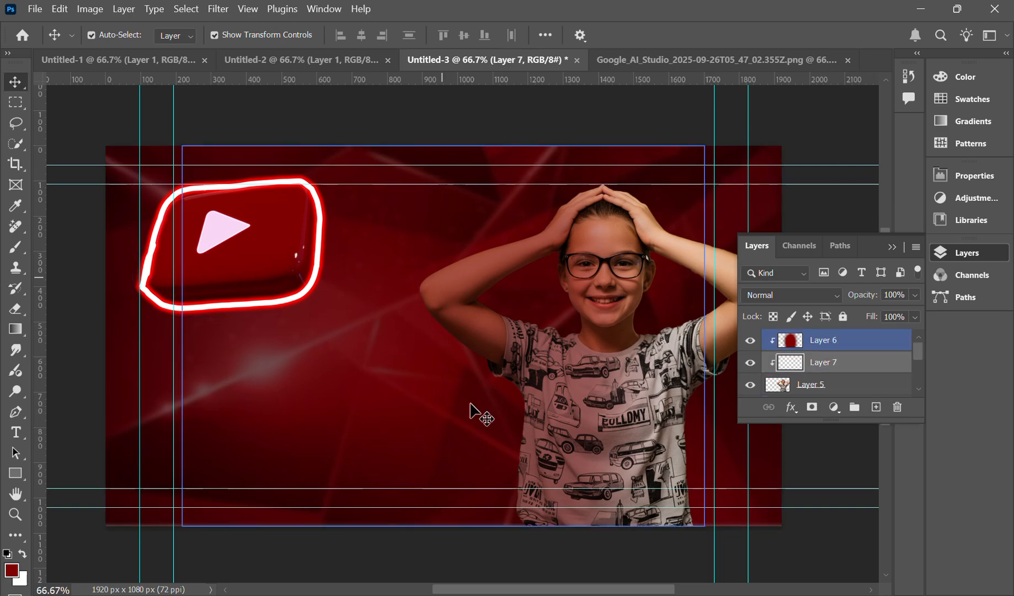
# Ready the brush for painting and set the foreground colour to light pink ffa1a4.
pyautogui.click(15, 246)
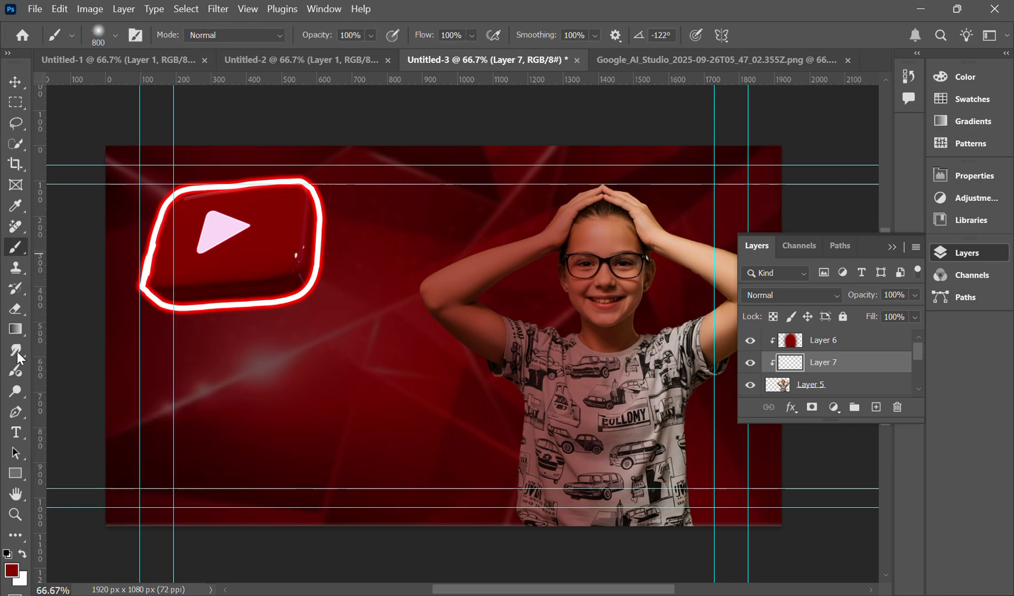
pyautogui.click(11, 570)
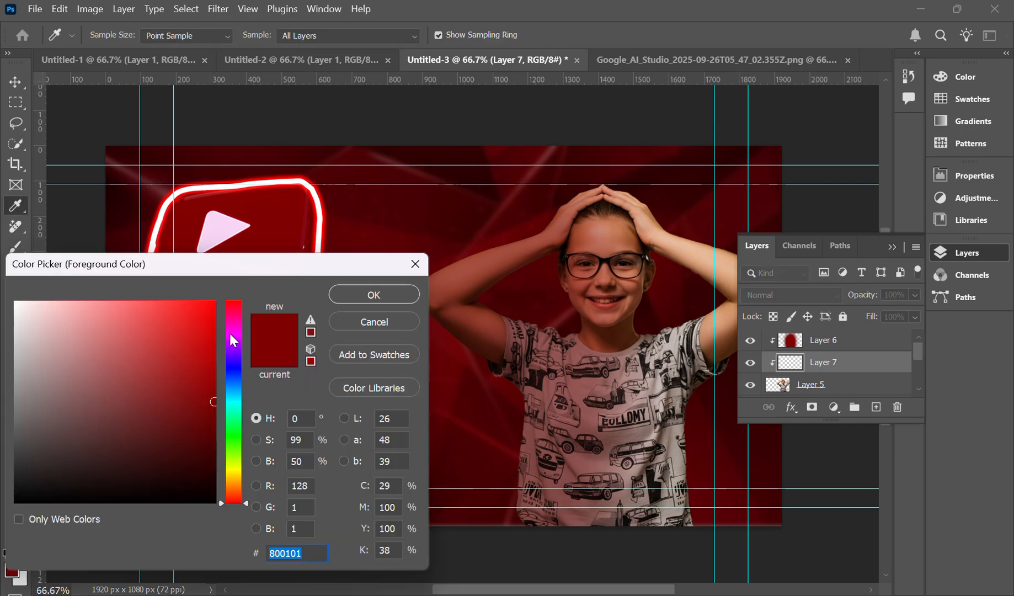
pyautogui.click(231, 225)
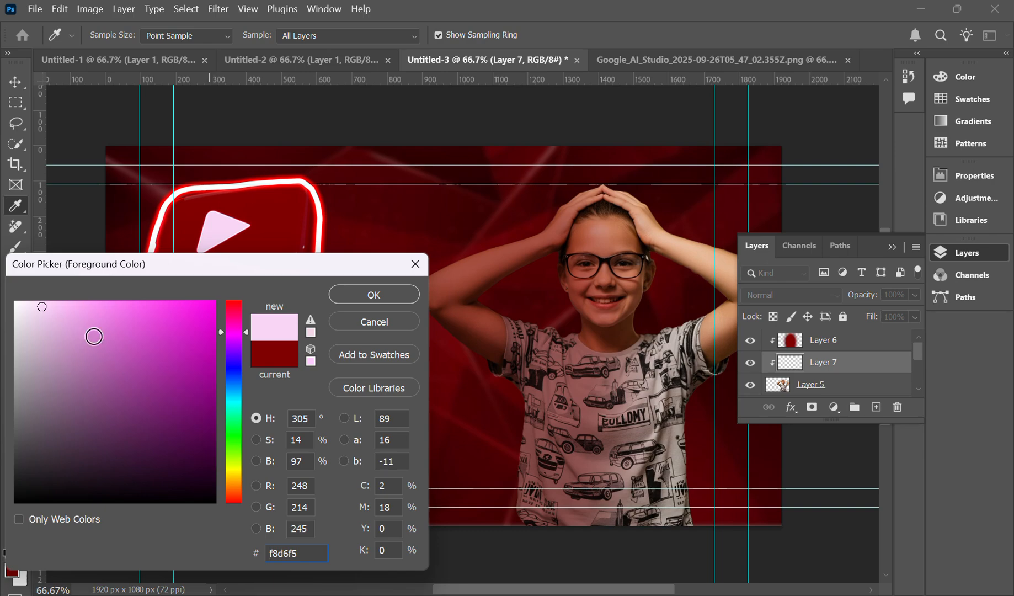
pyautogui.moveTo(234, 332); pyautogui.dragTo(236, 262)
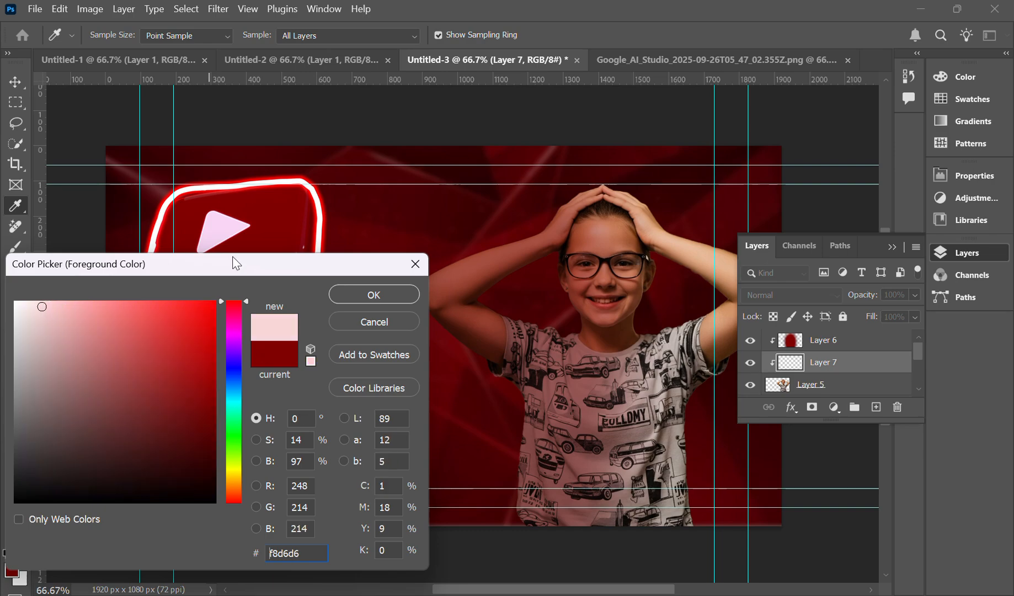
pyautogui.click(42, 300)
pyautogui.moveTo(42, 299)
pyautogui.mouseDown()
pyautogui.moveTo(68, 271)
pyautogui.moveTo(109, 268)
pyautogui.moveTo(138, 201)
pyautogui.mouseUp()
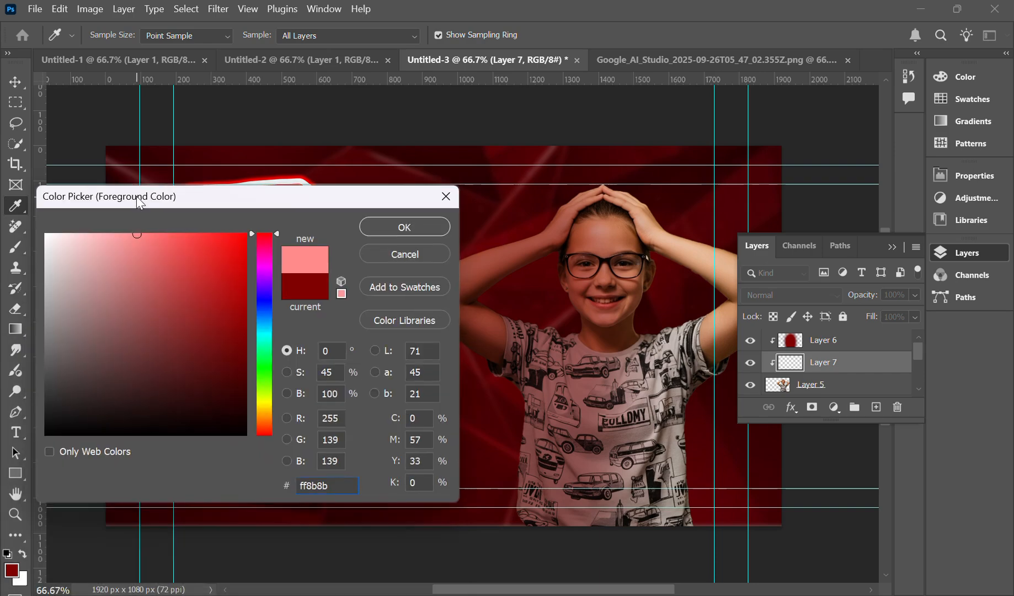
pyautogui.moveTo(165, 330); pyautogui.dragTo(323, 314)
pyautogui.click(267, 293)
pyautogui.moveTo(245, 297)
pyautogui.mouseDown()
pyautogui.moveTo(193, 181)
pyautogui.moveTo(95, 145)
pyautogui.mouseUp()
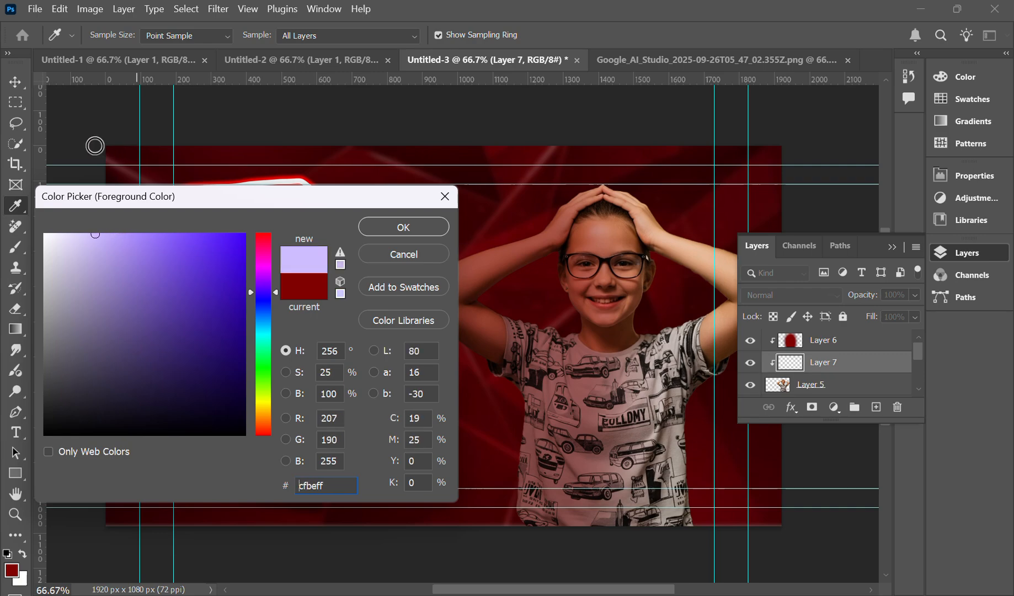
pyautogui.click(521, 186)
pyautogui.moveTo(220, 281)
pyautogui.mouseDown()
pyautogui.moveTo(177, 258)
pyautogui.moveTo(118, 198)
pyautogui.mouseUp()
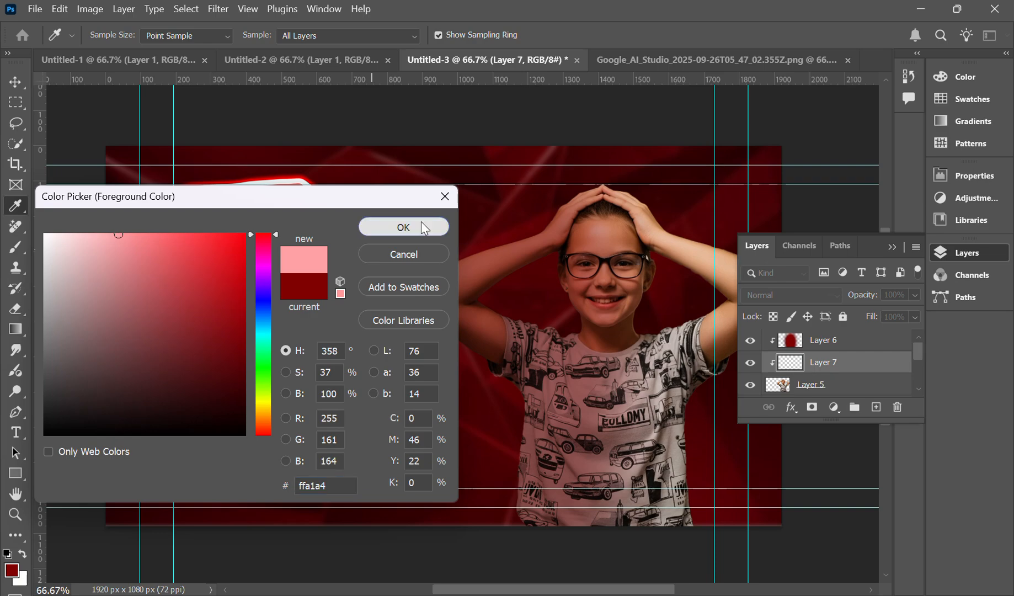
pyautogui.click(422, 223)
# Paint a soft pink stroke down the girl's right half on the new layer, blended with Multiply at 45% opacity.
pyautogui.press('b')
pyautogui.moveTo(656, 166); pyautogui.dragTo(732, 503)
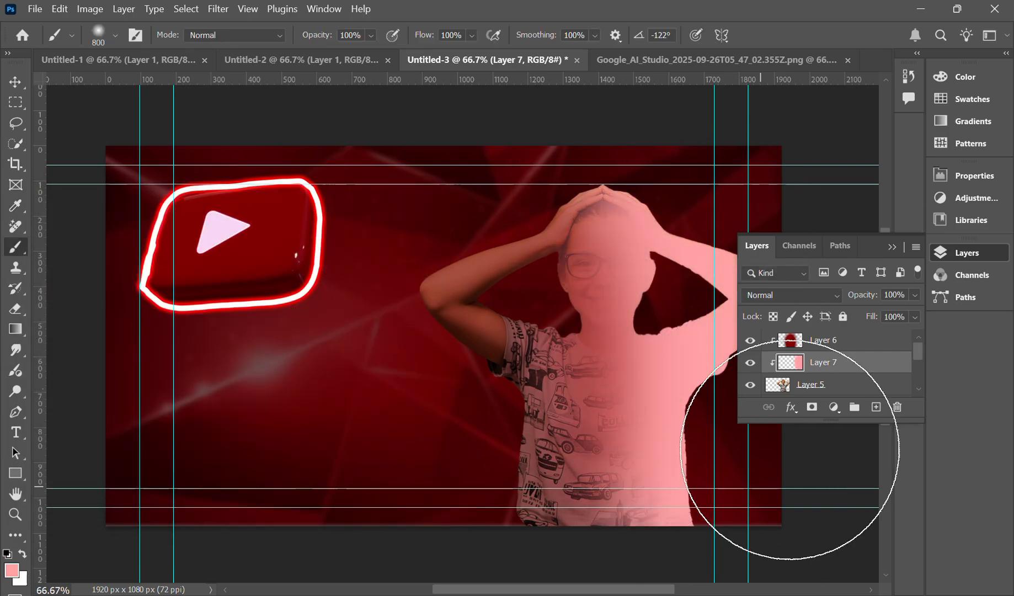
pyautogui.click(798, 296)
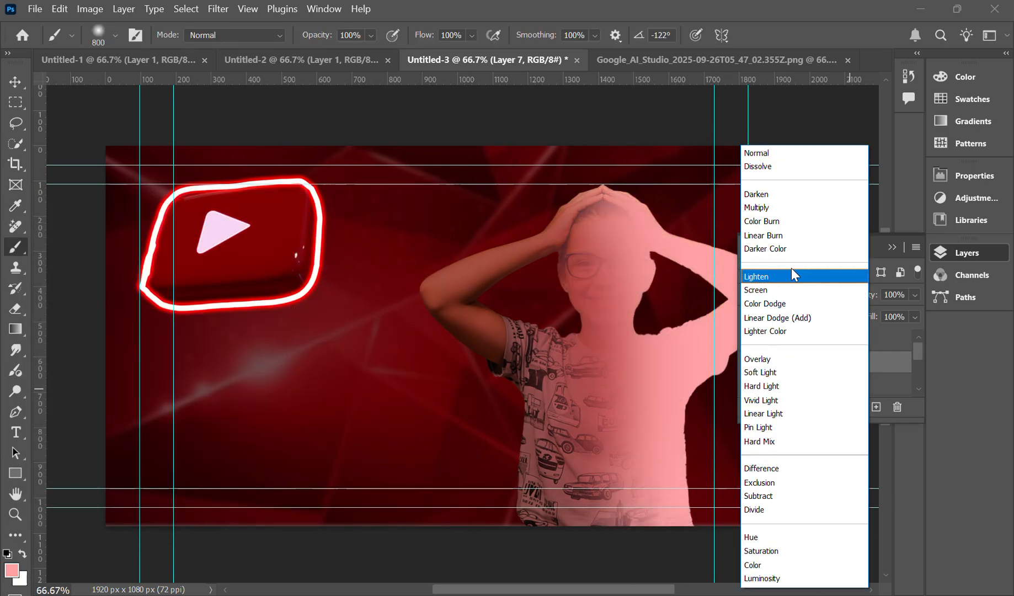
pyautogui.click(772, 208)
pyautogui.click(914, 294)
pyautogui.moveTo(916, 311); pyautogui.dragTo(873, 311)
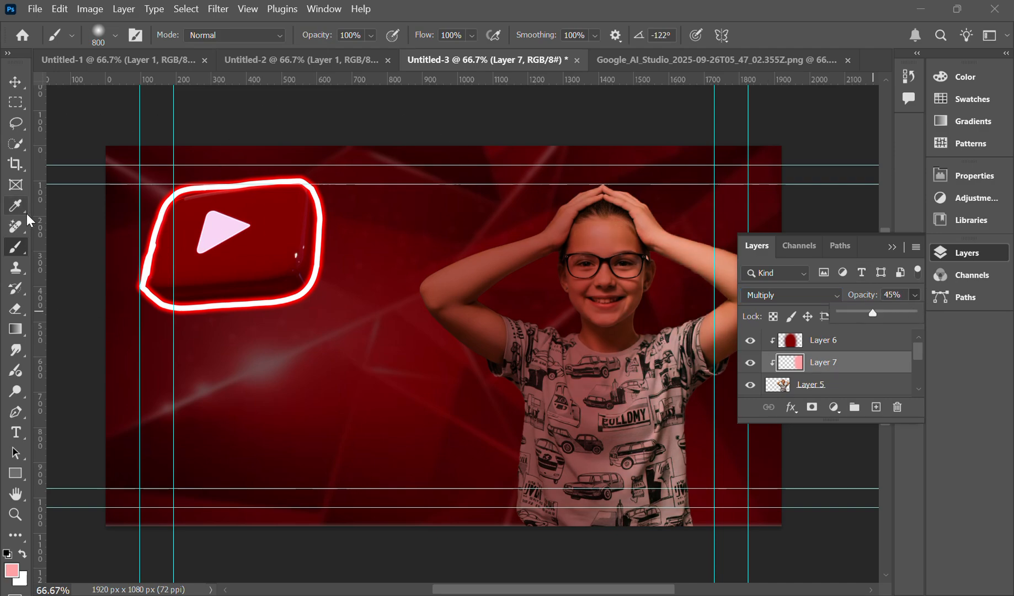
# Lower the clipped dark red paint layer's opacity to 42%.
pyautogui.click(15, 82)
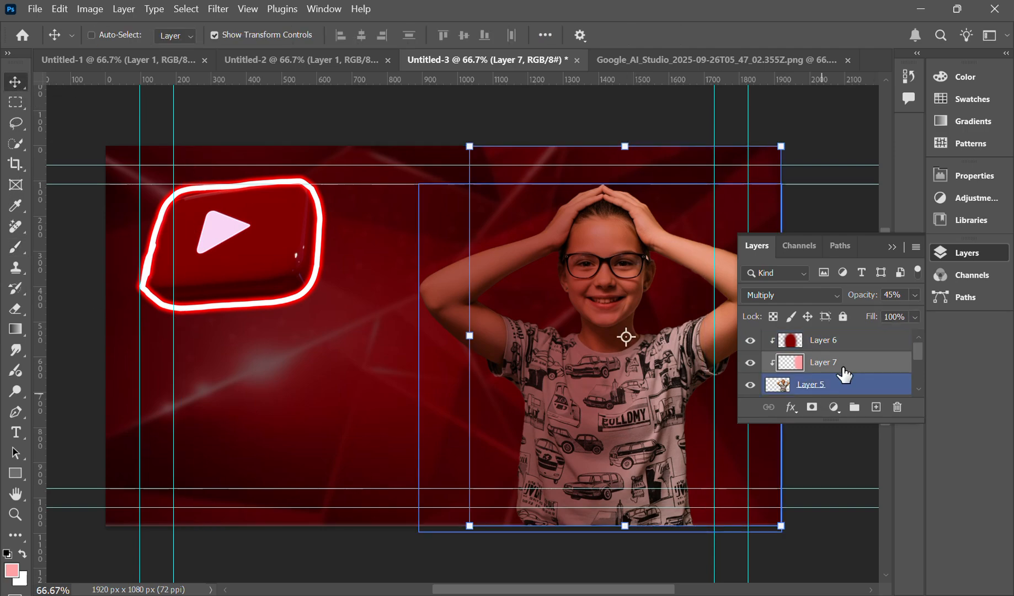
pyautogui.keyDown('ctrl'); pyautogui.click(830, 344); pyautogui.keyUp('ctrl')
pyautogui.keyDown('ctrl'); pyautogui.click(830, 382); pyautogui.keyUp('ctrl')
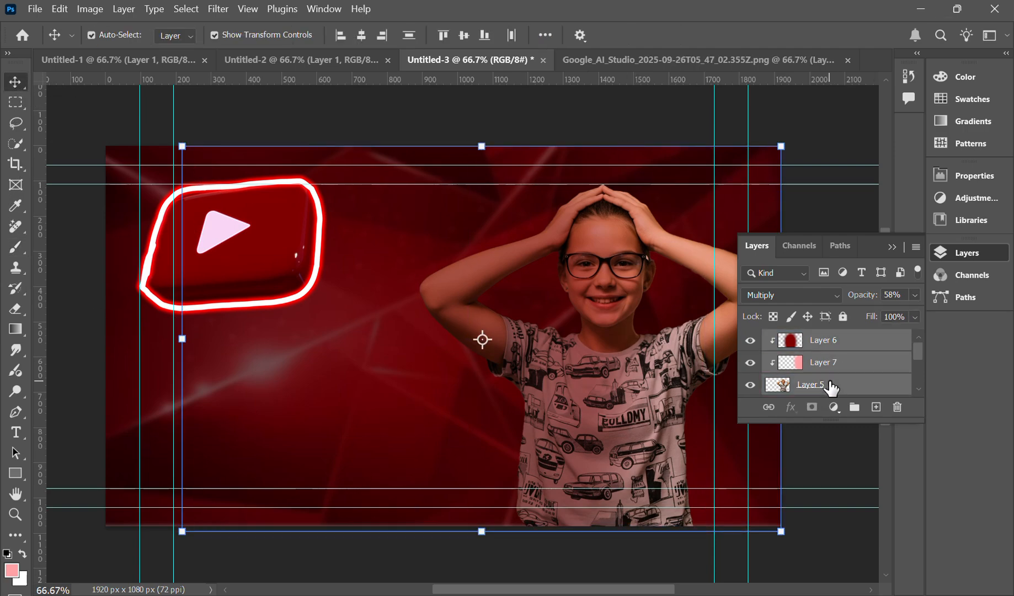
pyautogui.doubleClick(829, 341)
pyautogui.click(884, 334)
pyautogui.click(914, 295)
pyautogui.moveTo(874, 313); pyautogui.dragTo(871, 314)
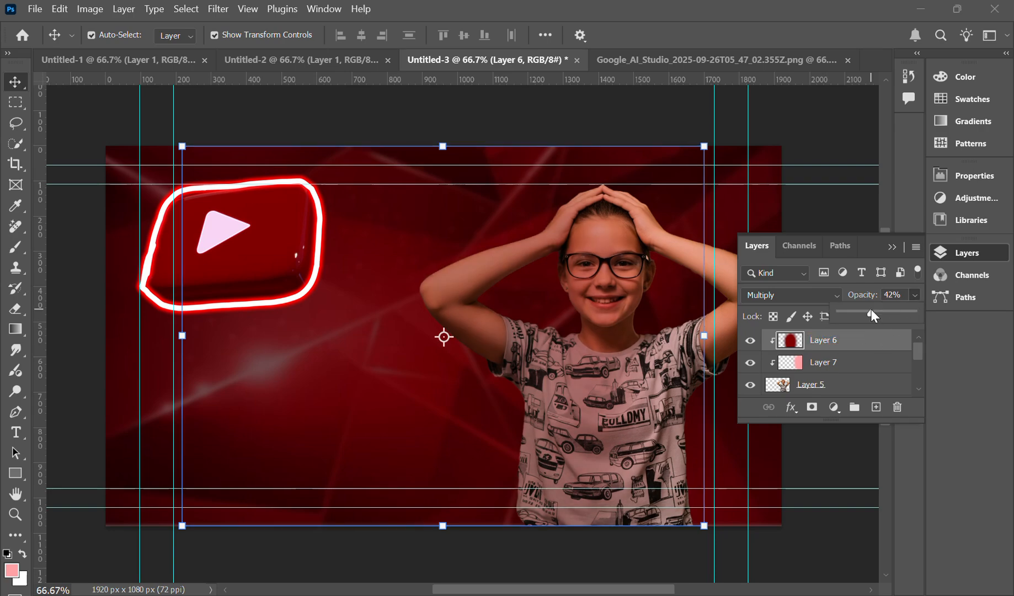
# Try merging only the two clipped paint layers into one, and undo the merge.
pyautogui.keyDown('ctrl'); pyautogui.click(840, 364); pyautogui.keyUp('ctrl')
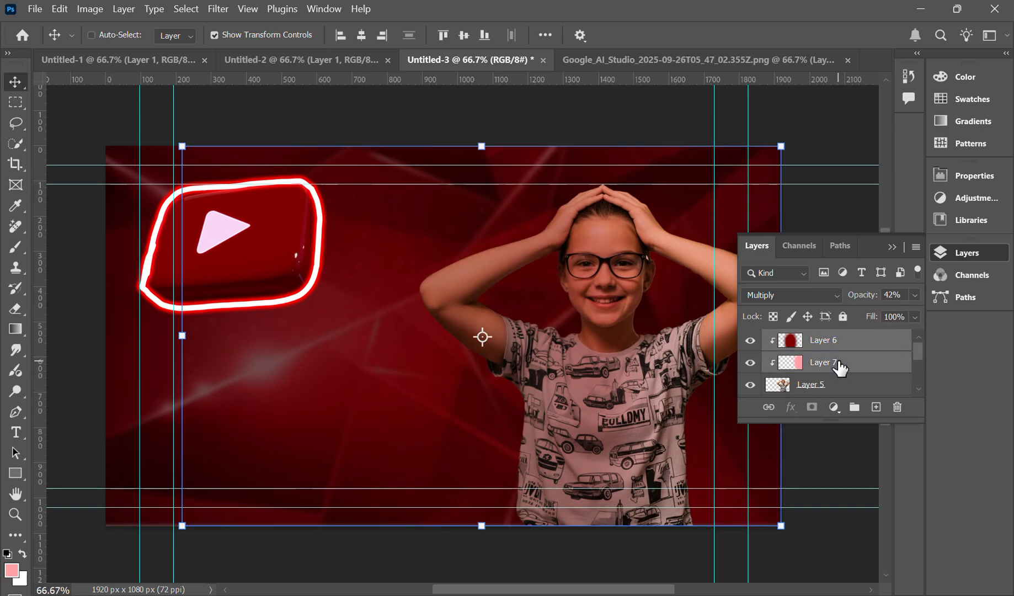
pyautogui.hotkey('ctrl', 'e')
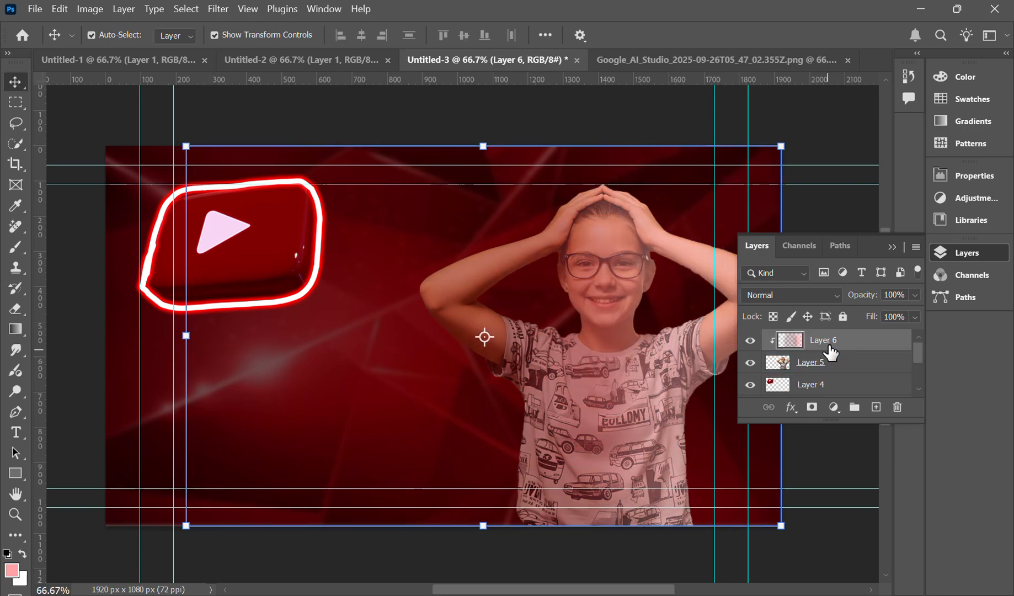
pyautogui.hotkey('ctrl', 'z')
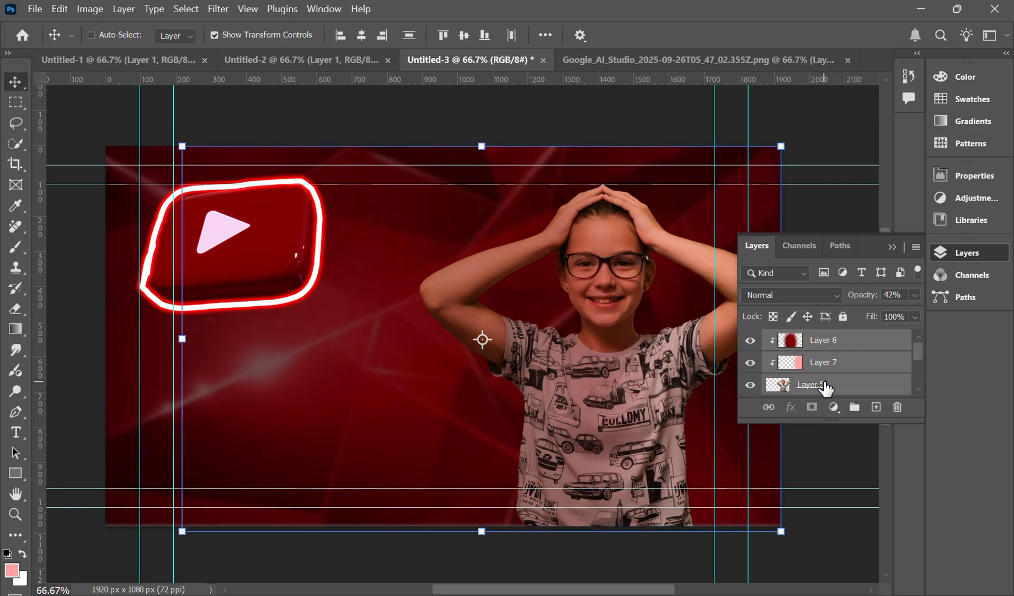
# Merge the girl's layer with its two clipped paint layers, deselect it and collapse the layer list.
pyautogui.hotkey('ctrl', 'e')
pyautogui.click(780, 111)
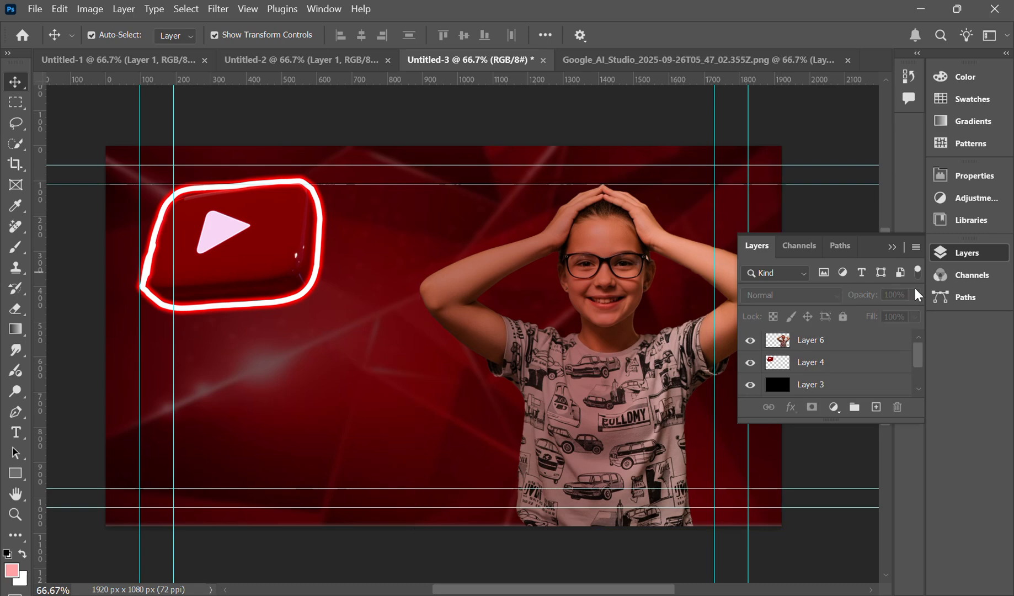
pyautogui.click(891, 247)
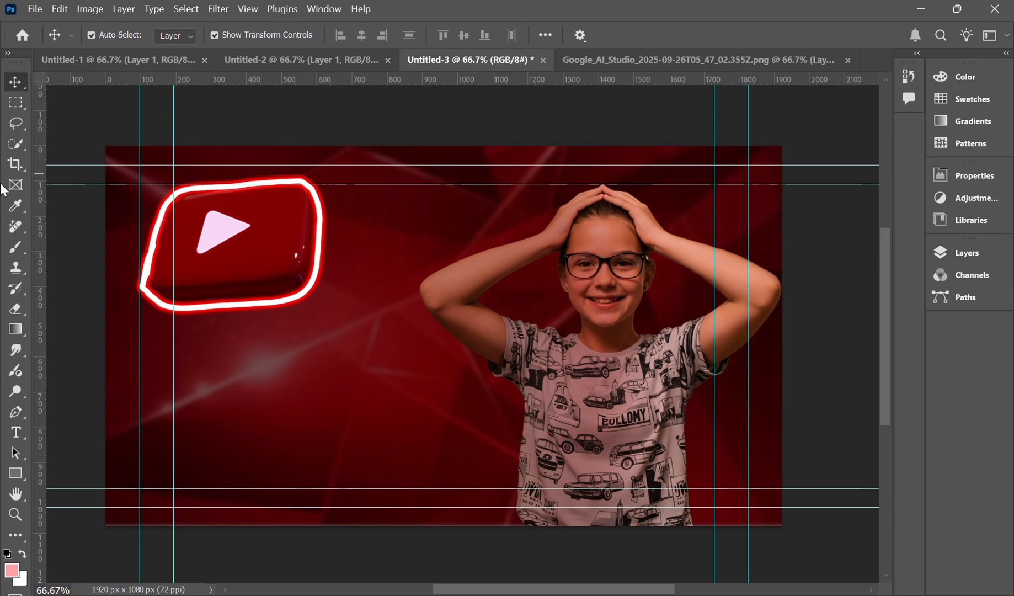
# Add a text line reading "YouTube" below the play-button logo.
pyautogui.click(16, 432)
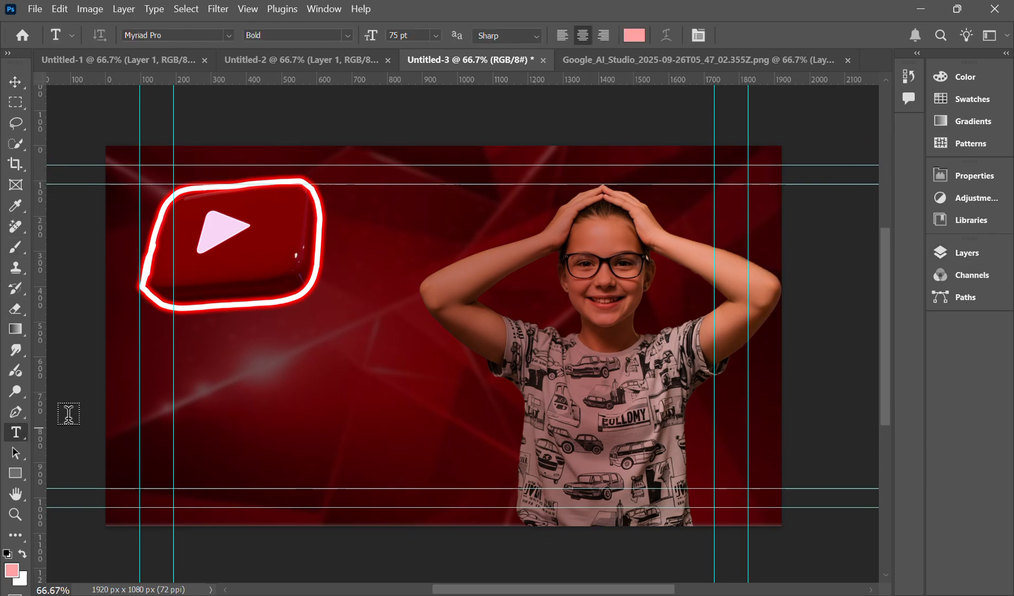
pyautogui.click(234, 408)
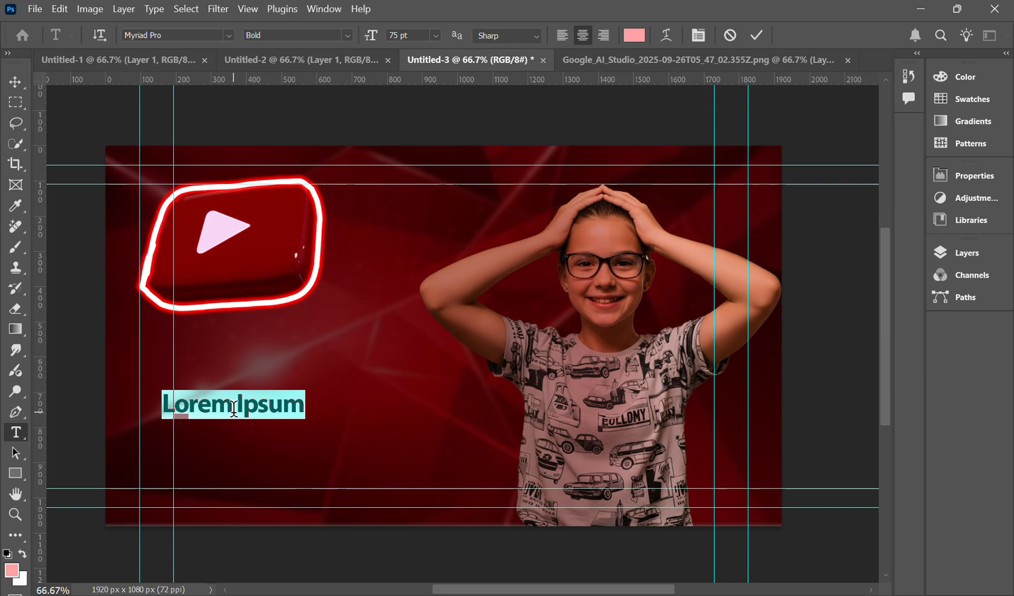
pyautogui.press('BackSpace')
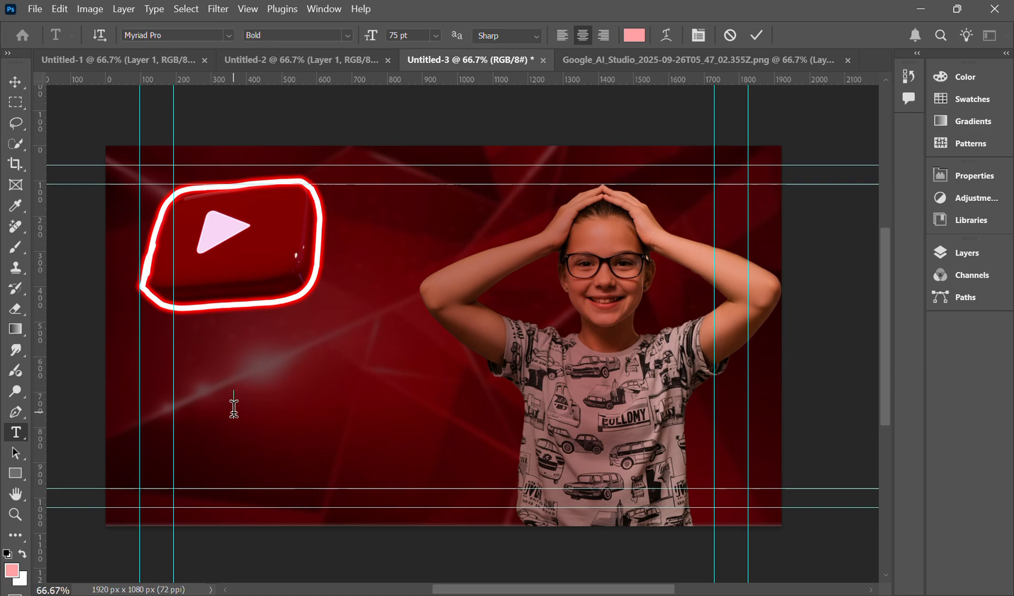
pyautogui.write('YouTube')
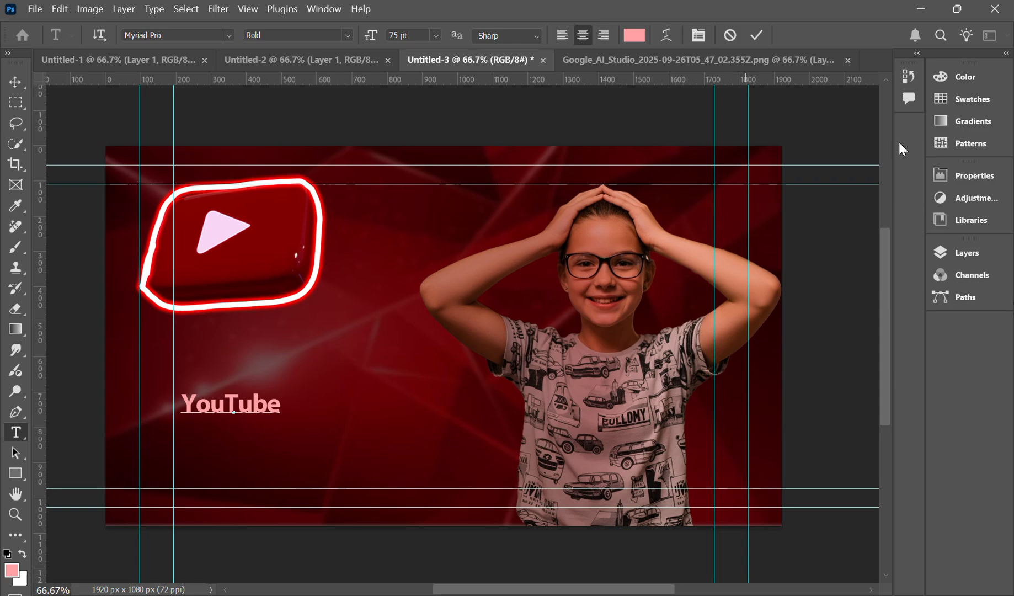
# Start the phonetic keyboard utility and switch its input language to Bangla for the open text line.
pyautogui.click(847, 595)
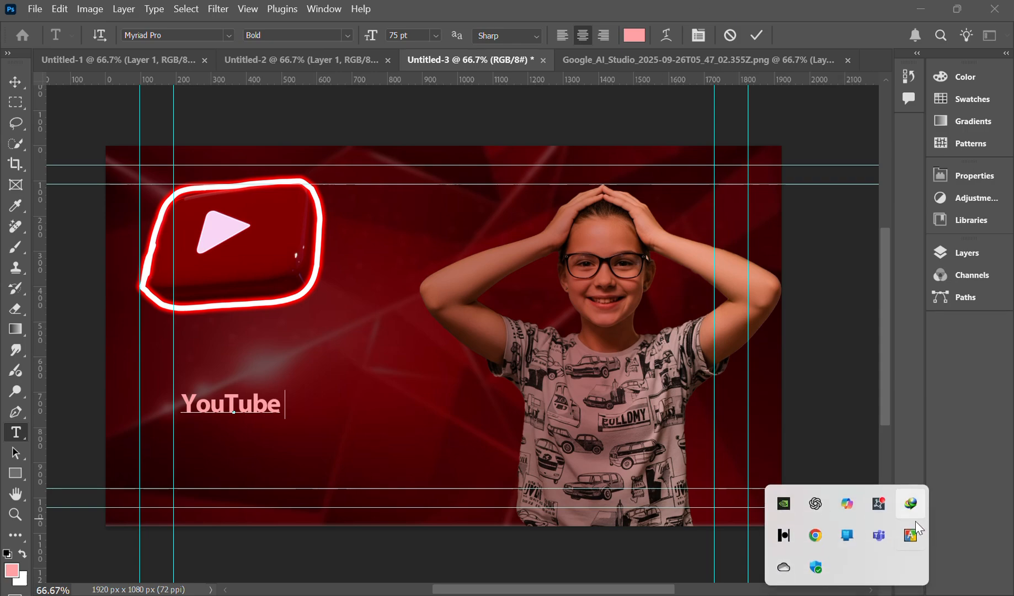
pyautogui.click(913, 538)
pyautogui.click(658, 9)
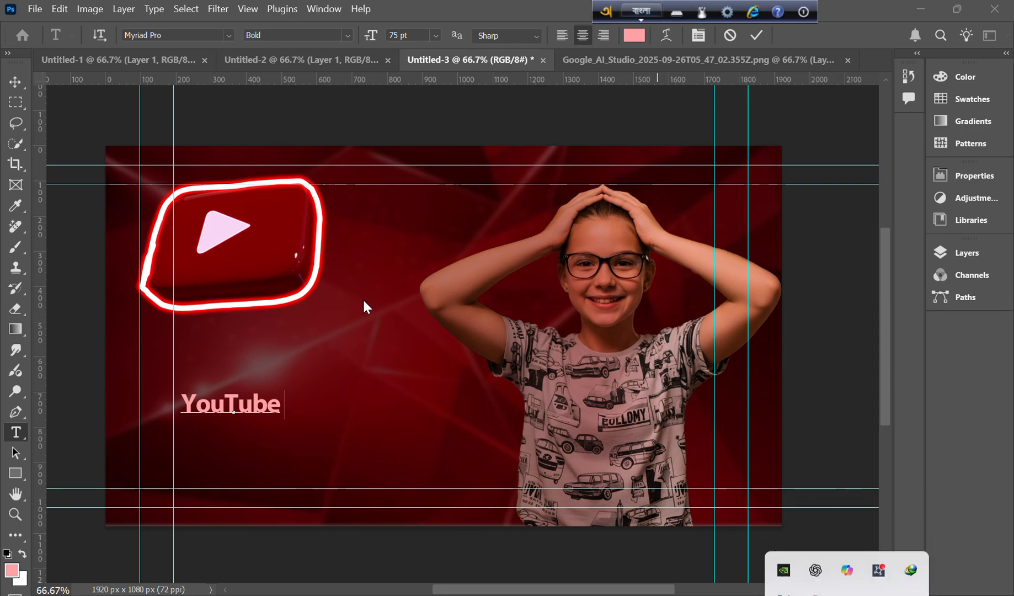
pyautogui.click(283, 407)
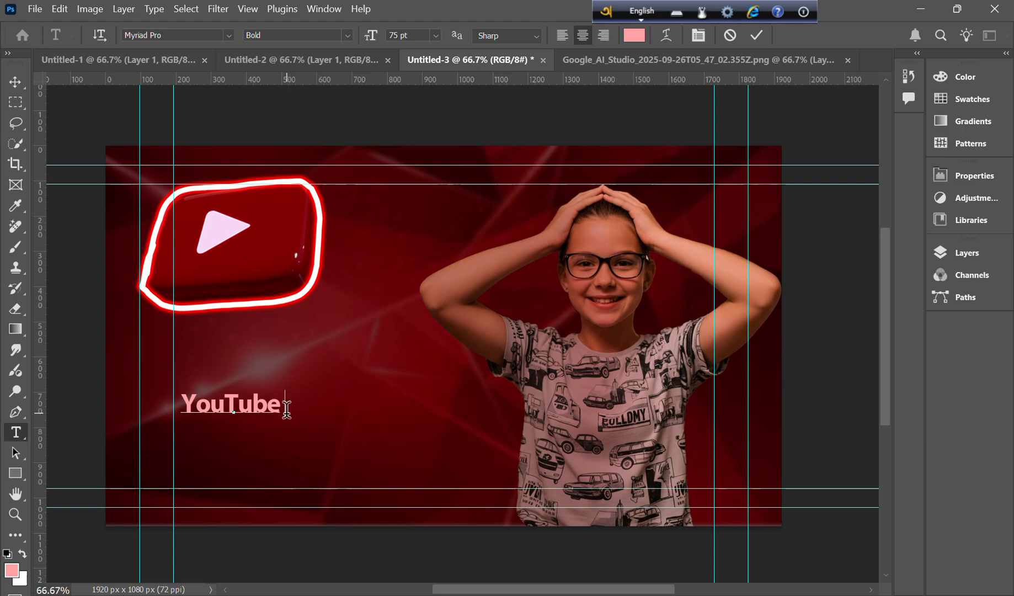
pyautogui.click(646, 21)
# Extend the "YouTube" text line to read "YouTube এর নতুন ১০ টি আপডেট" and commit it.
pyautogui.write('er ')
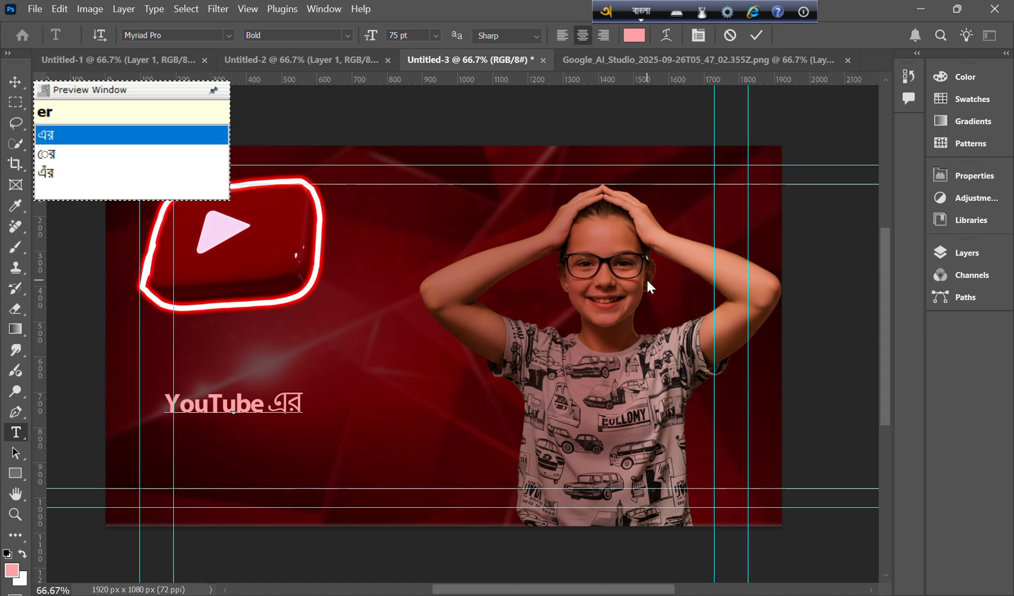
pyautogui.write('notun')
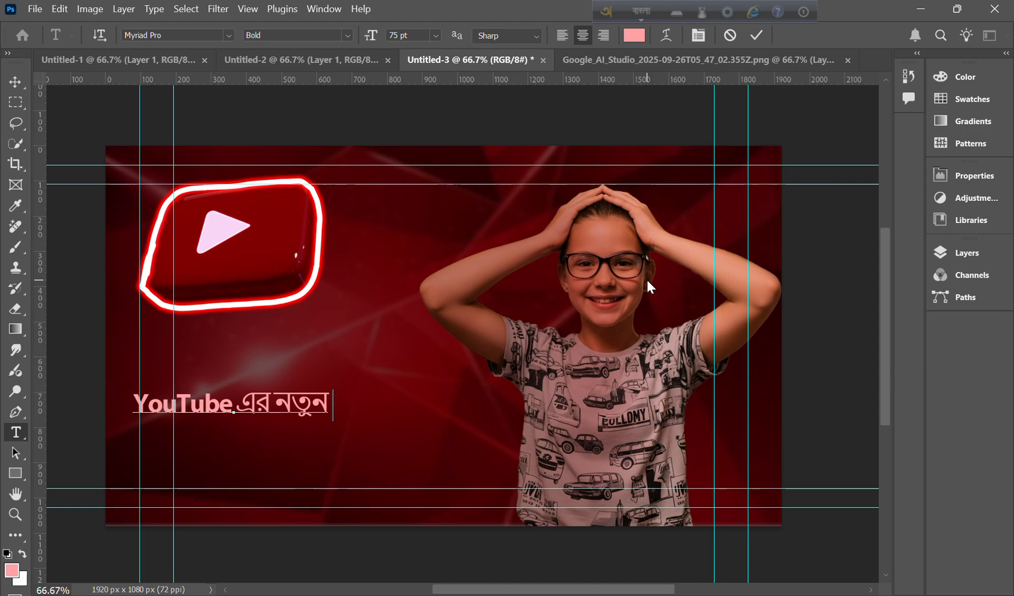
pyautogui.write(' 10')
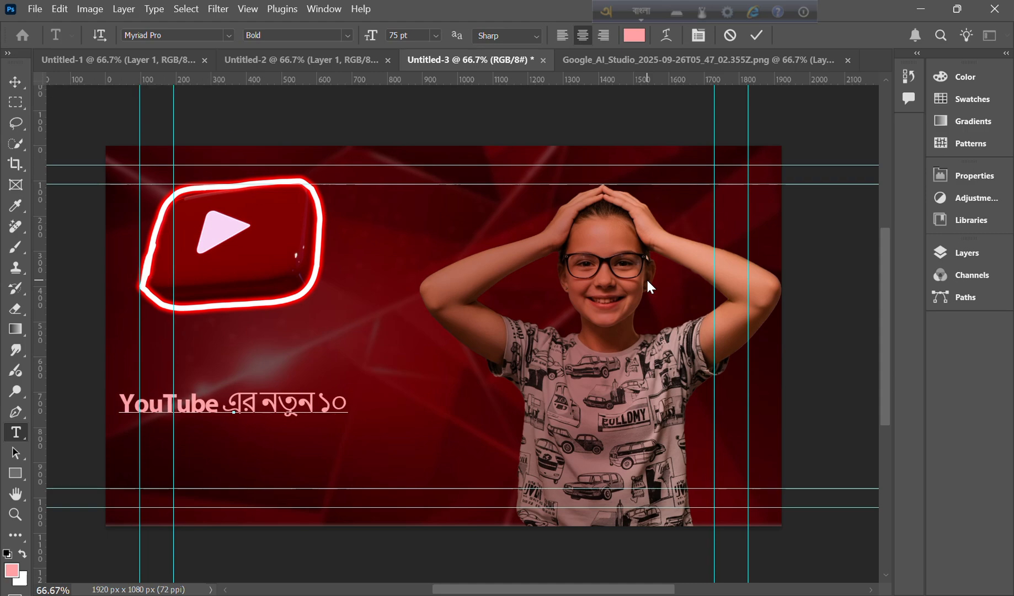
pyautogui.write(' ti')
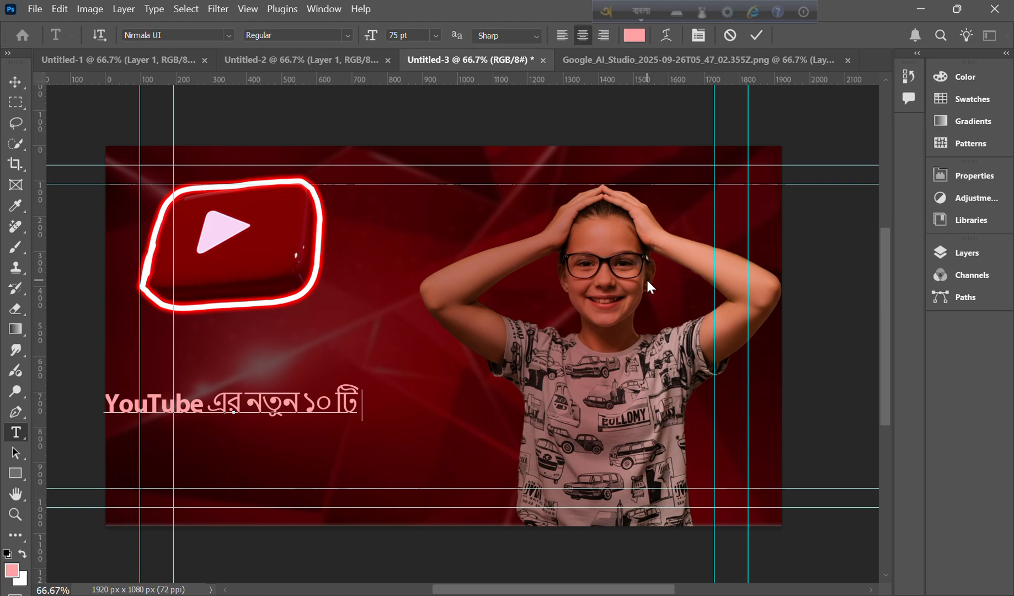
pyautogui.write(' up')
pyautogui.press('BackSpace')
pyautogui.press('BackSpace')
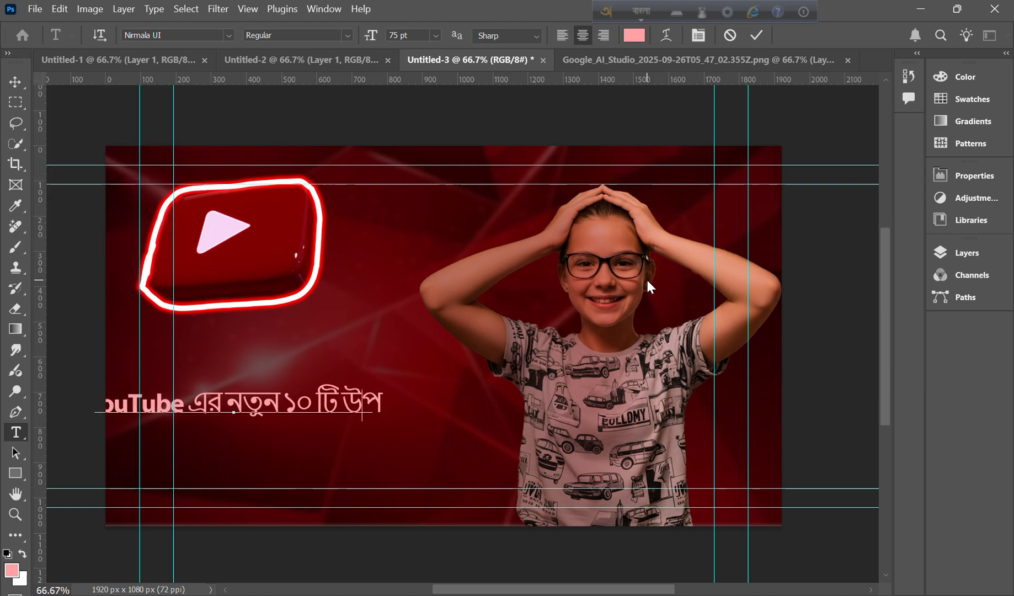
pyautogui.write('apdet')
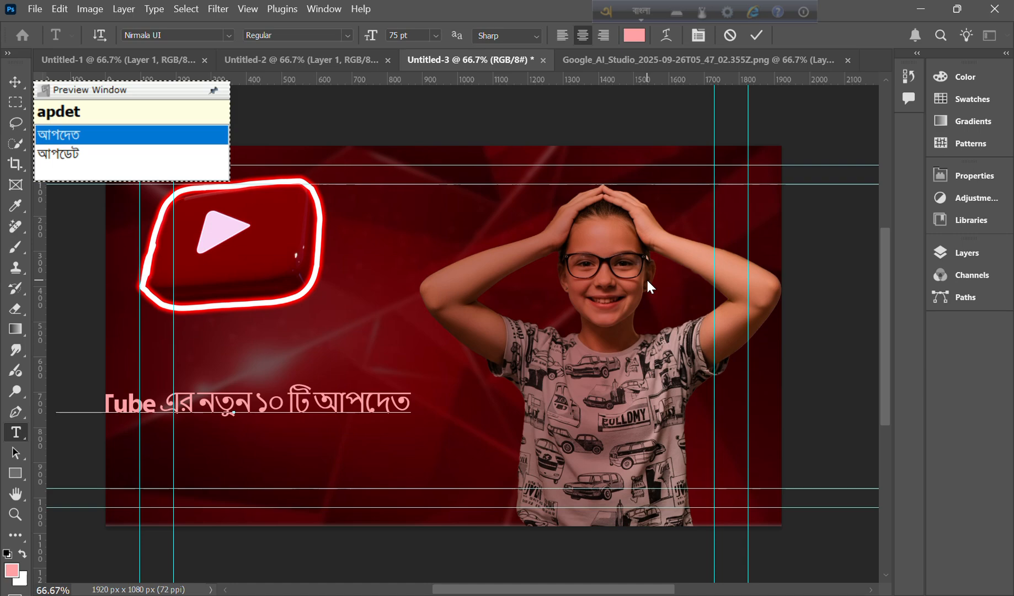
pyautogui.press('Down')
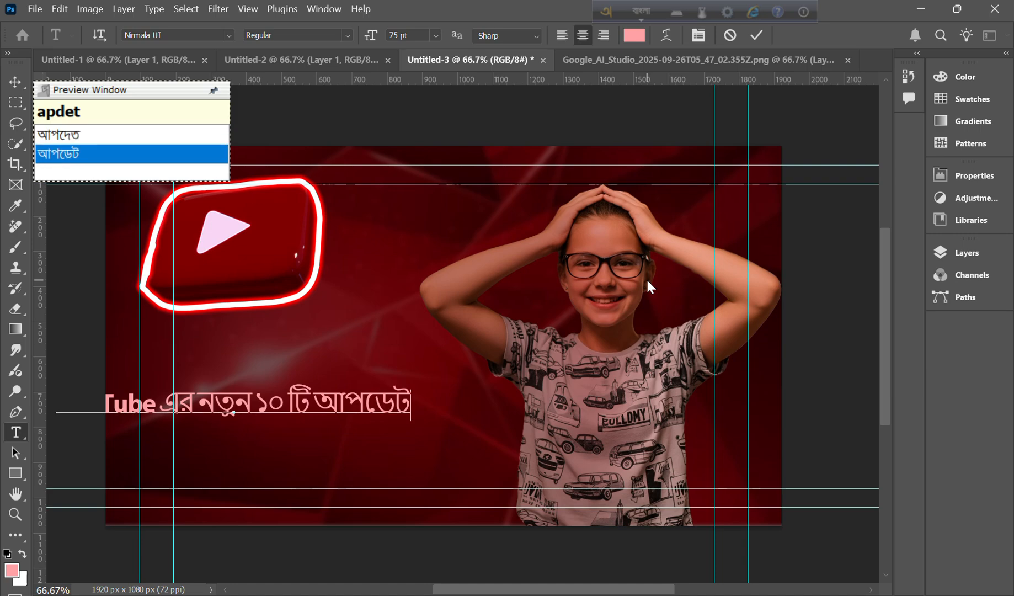
pyautogui.click(17, 82)
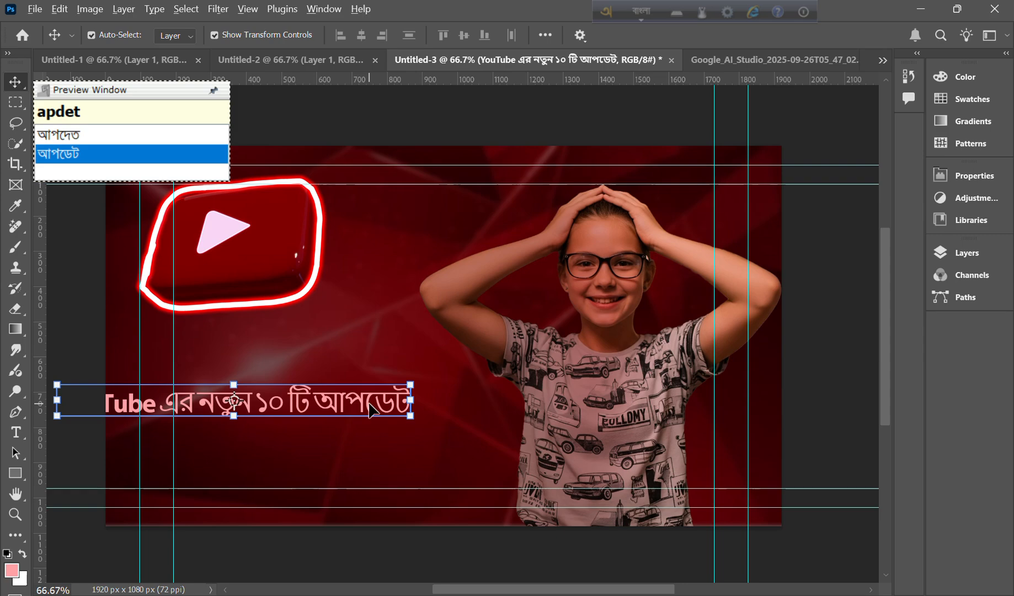
# Move the headline fully onto the canvas and break it into two lines before "১০ টি আপডেট".
pyautogui.moveTo(371, 409); pyautogui.dragTo(488, 384)
pyautogui.doubleClick(493, 371)
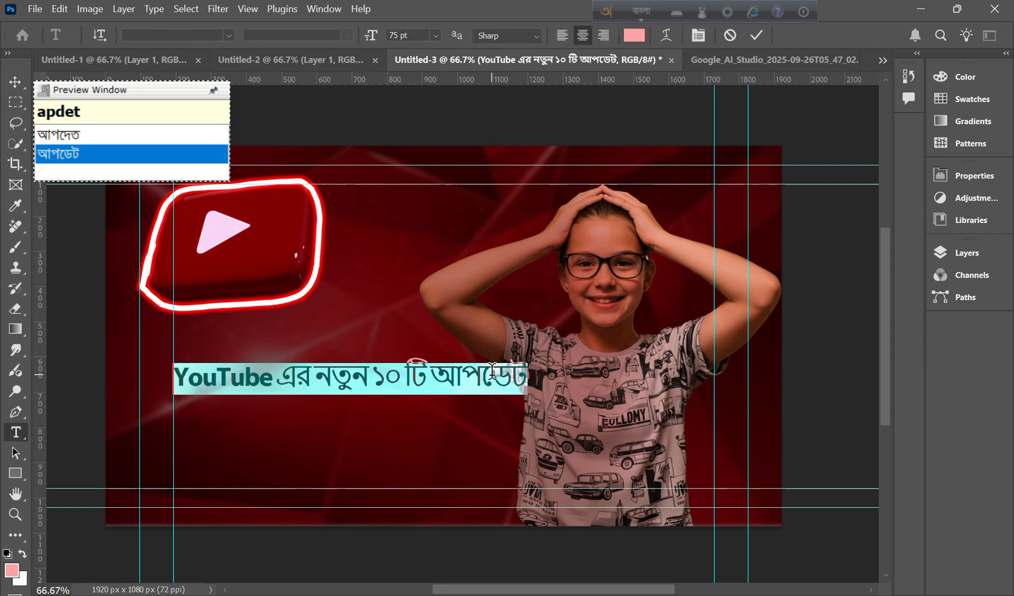
pyautogui.click(528, 373)
pyautogui.hotkey('alt', 'space')
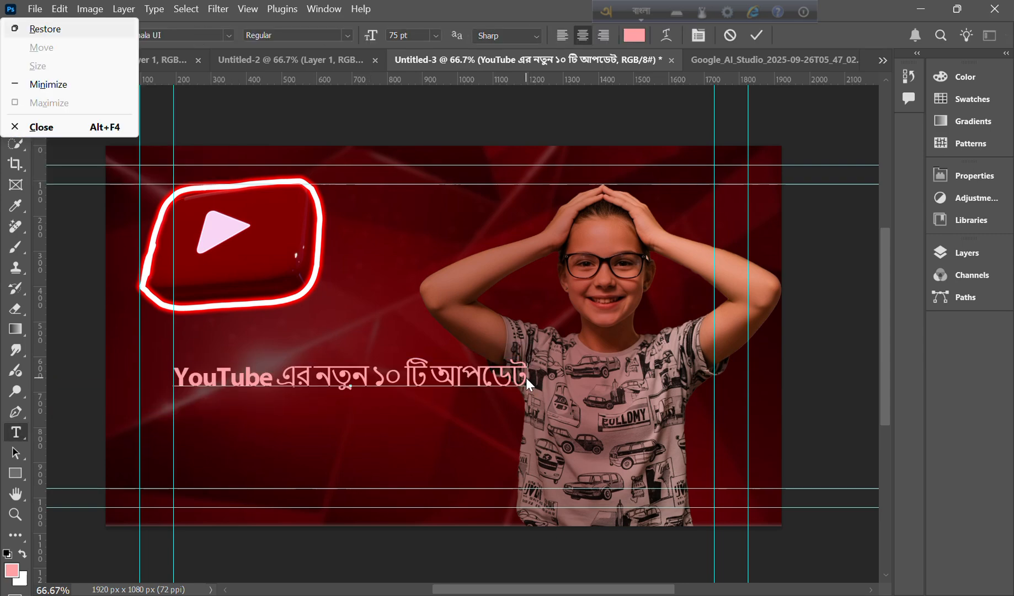
pyautogui.rightClick(525, 378)
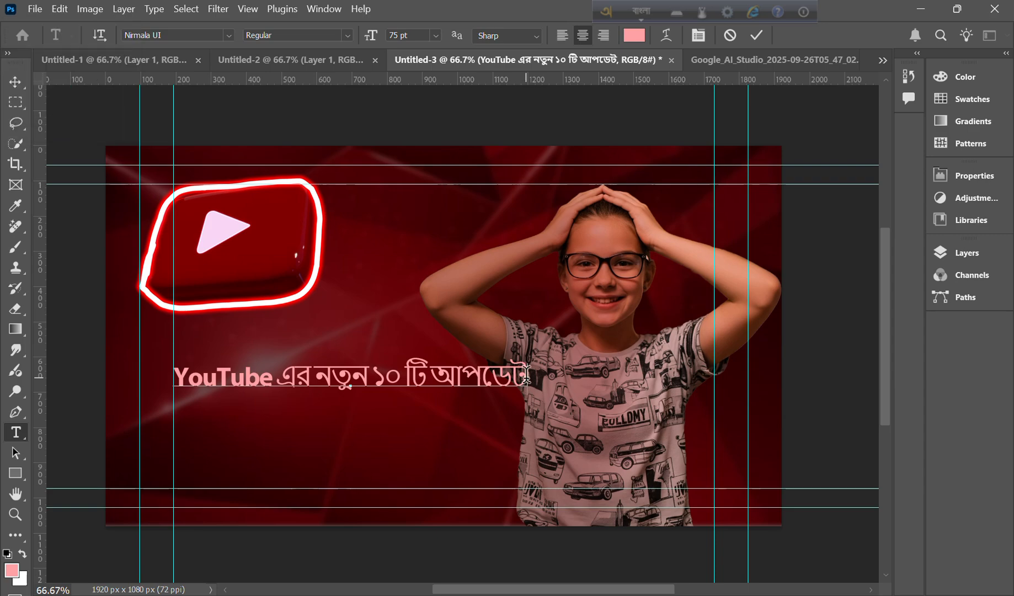
pyautogui.rightClick(523, 377)
pyautogui.click(13, 74)
pyautogui.moveTo(527, 377); pyautogui.dragTo(42, 398)
pyautogui.click(387, 379)
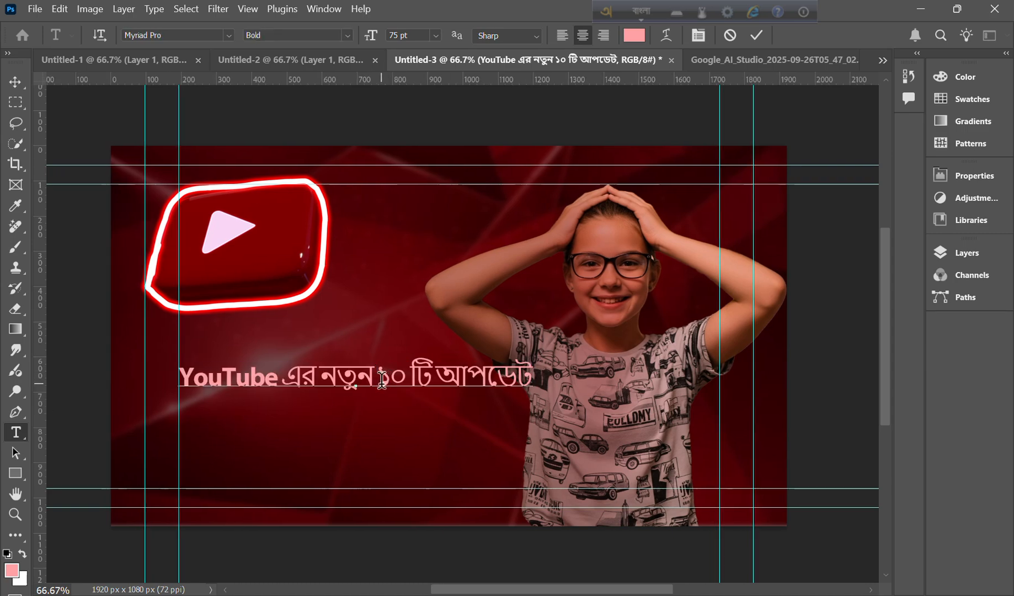
pyautogui.press('Return')
# Set the whole headline in the Hind Siliguri font with the Bold style.
pyautogui.moveTo(431, 414); pyautogui.dragTo(189, 349)
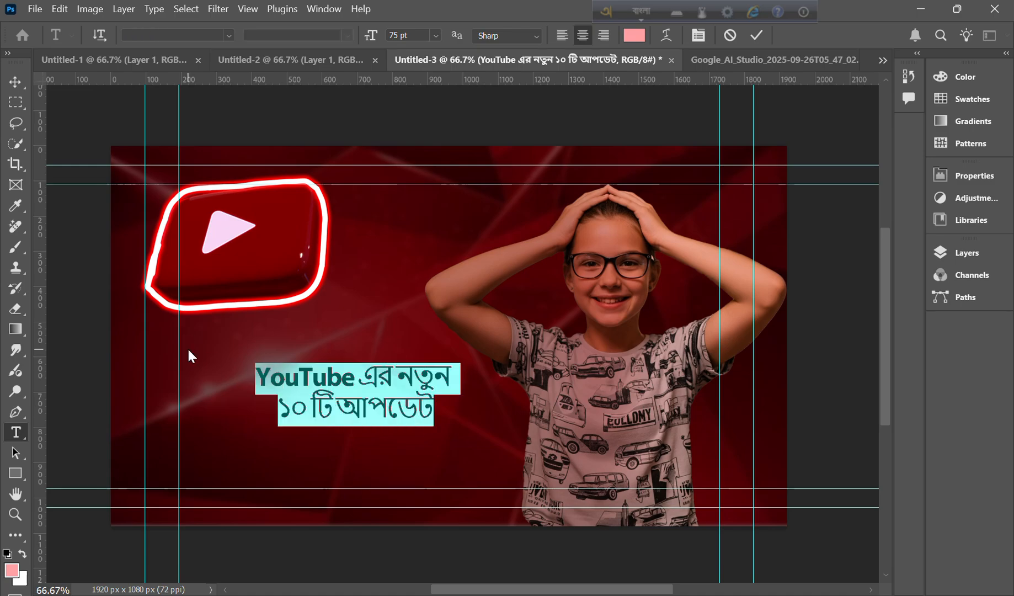
pyautogui.click(232, 36)
pyautogui.scroll(20, 488, 136)
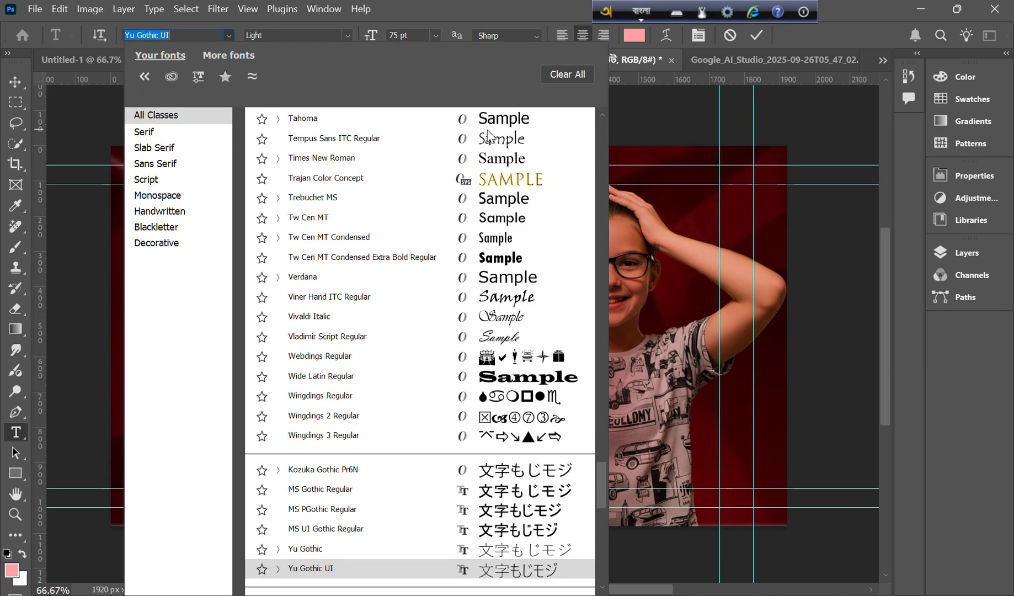
pyautogui.scroll(10, 488, 135)
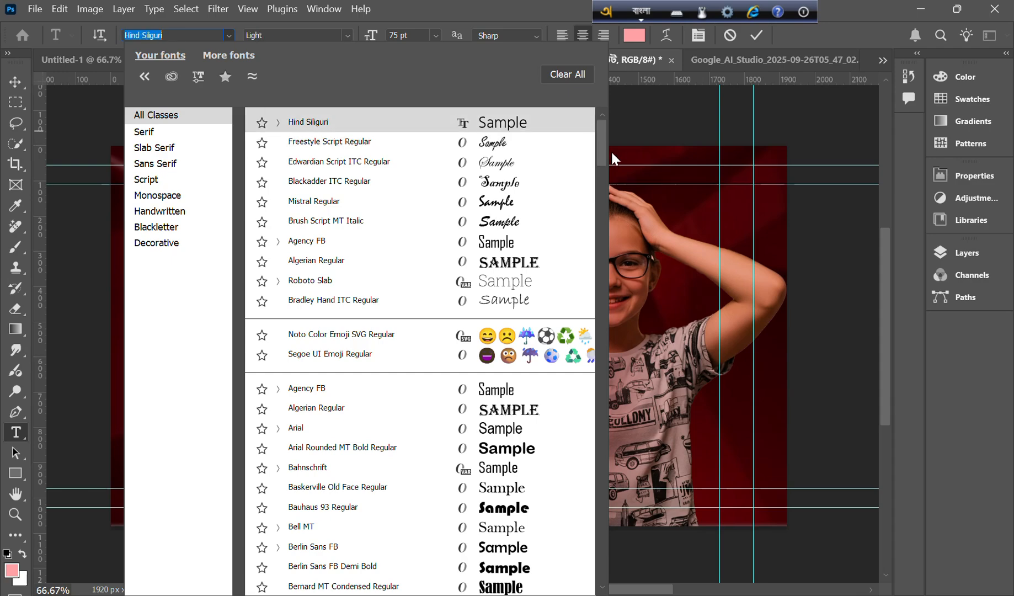
pyautogui.click(486, 122)
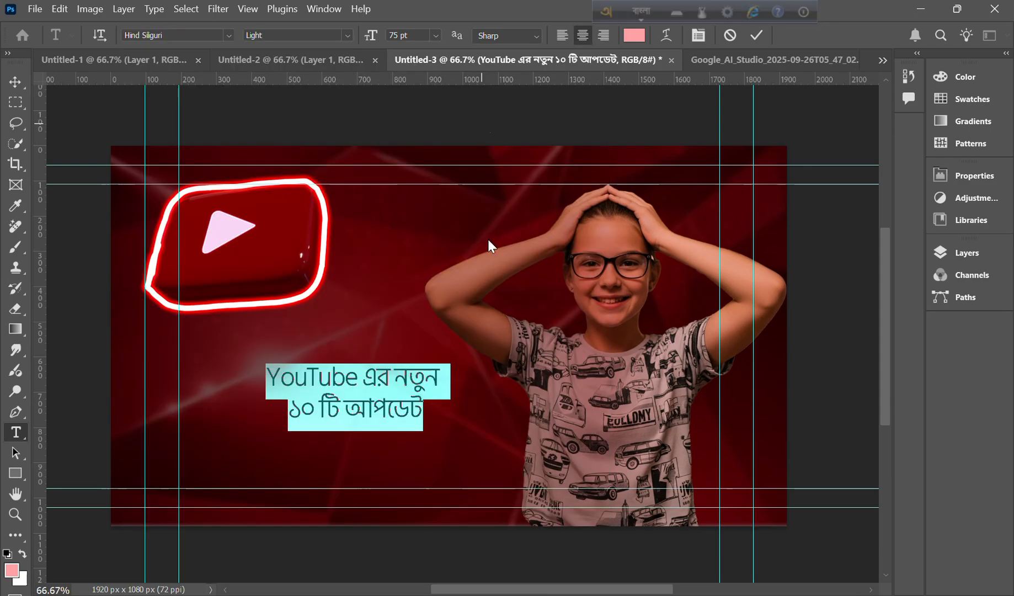
pyautogui.click(347, 34)
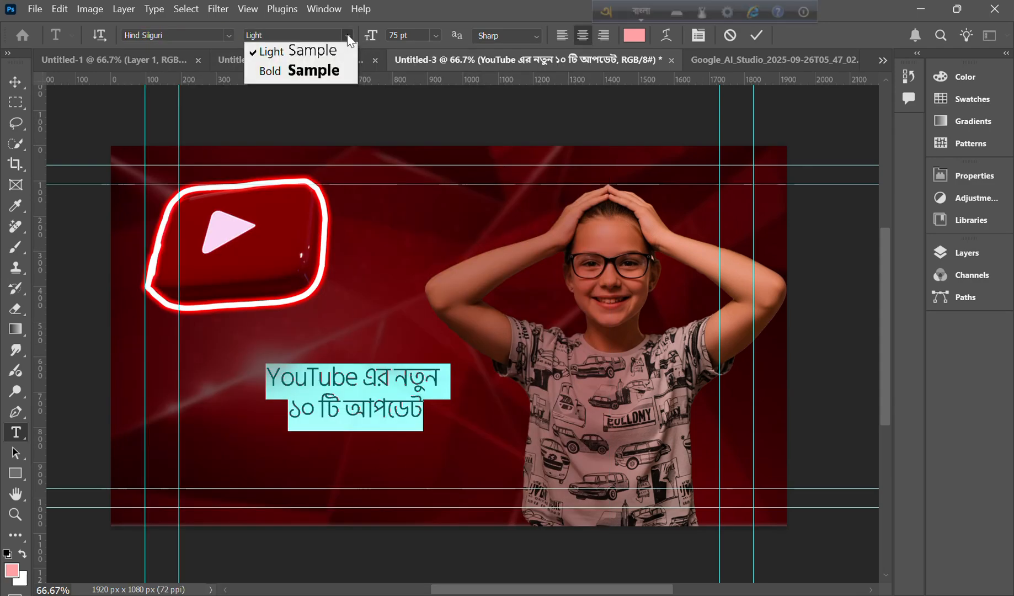
pyautogui.click(345, 71)
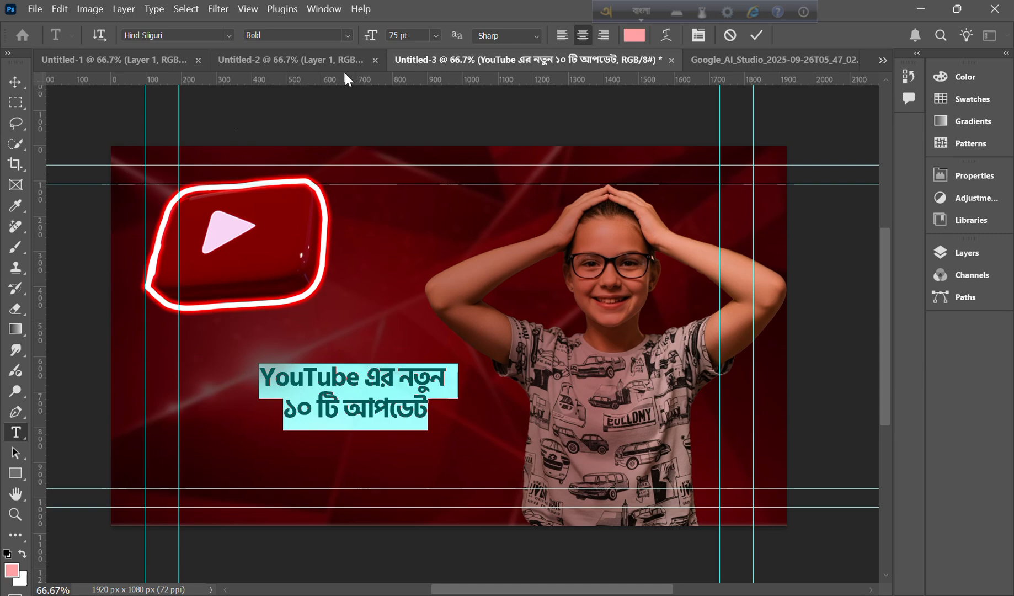
# Enlarge the headline proportionally to about 157% and place it below the play-button logo.
pyautogui.click(9, 85)
pyautogui.moveTo(403, 397); pyautogui.dragTo(334, 366)
pyautogui.click(382, 397)
pyautogui.moveTo(382, 396); pyautogui.dragTo(389, 431)
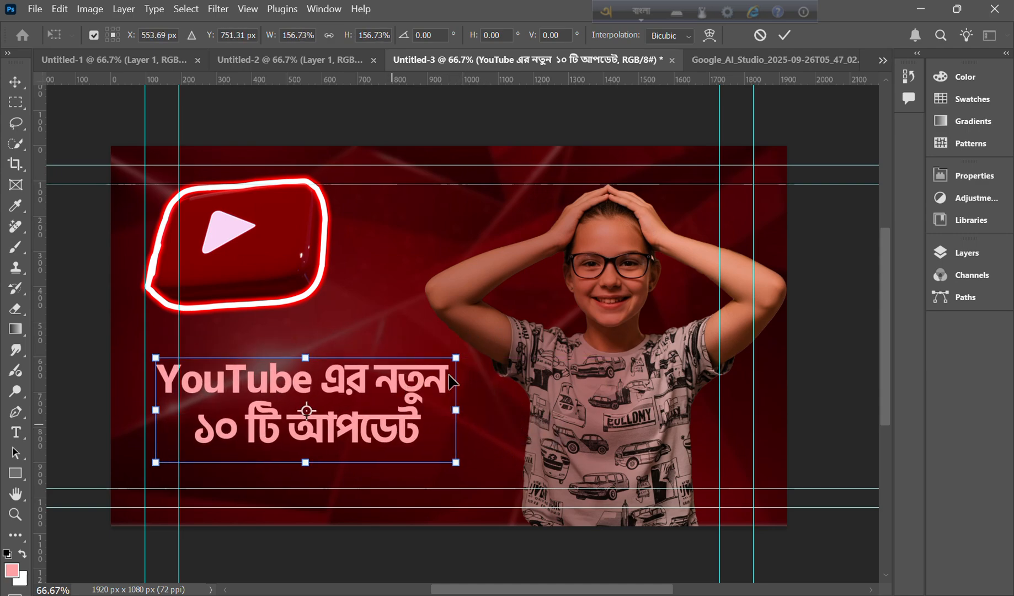
pyautogui.click(784, 36)
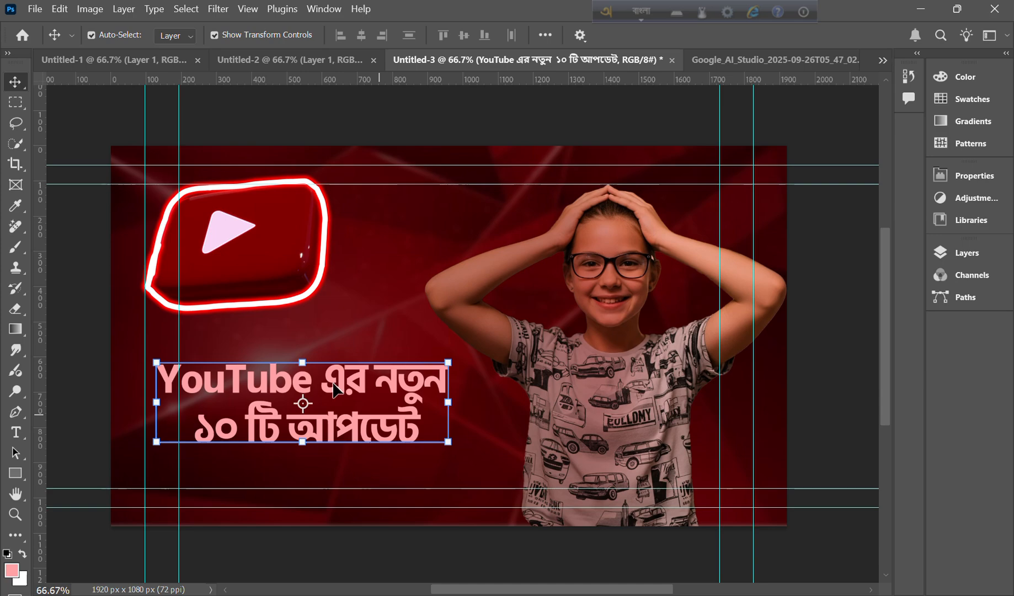
# Set the foreground colour to white.
pyautogui.click(10, 572)
pyautogui.click(79, 337)
pyautogui.moveTo(79, 337); pyautogui.dragTo(3, 227)
pyautogui.click(416, 231)
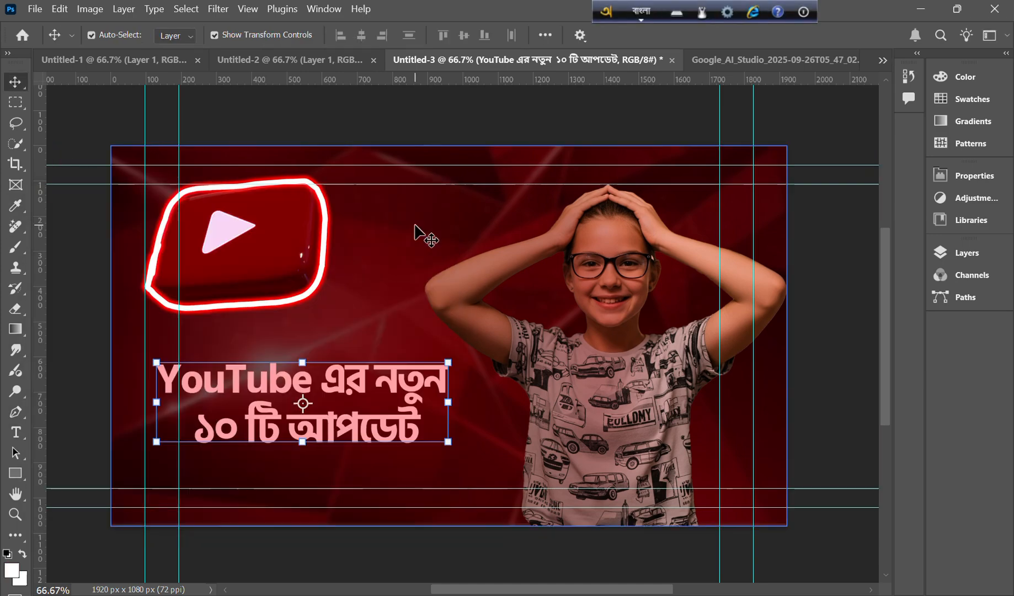
# Change the headline's text colour to ffffff and deselect the text layer.
pyautogui.doubleClick(421, 430)
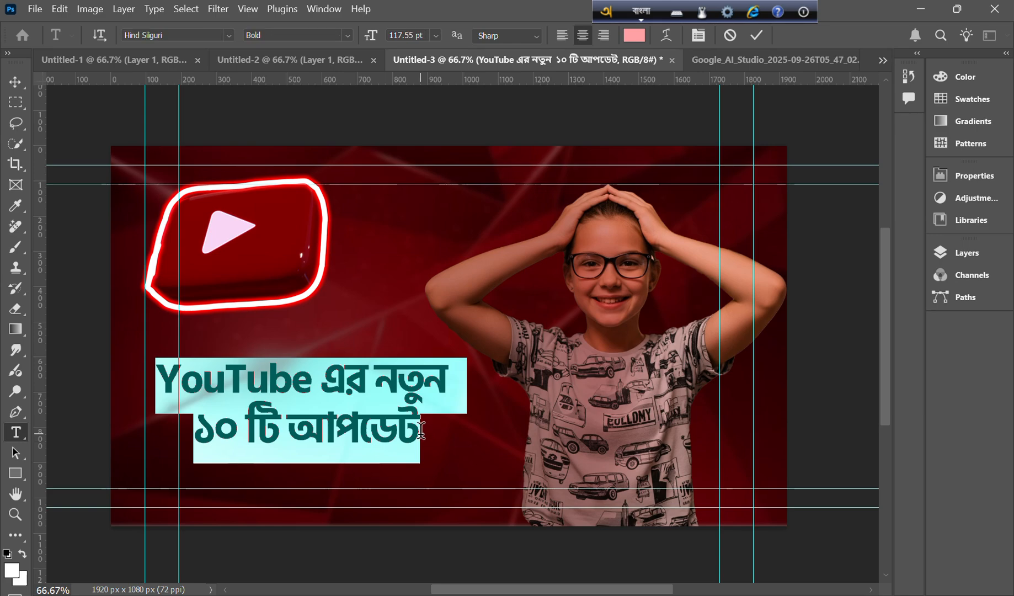
pyautogui.click(634, 36)
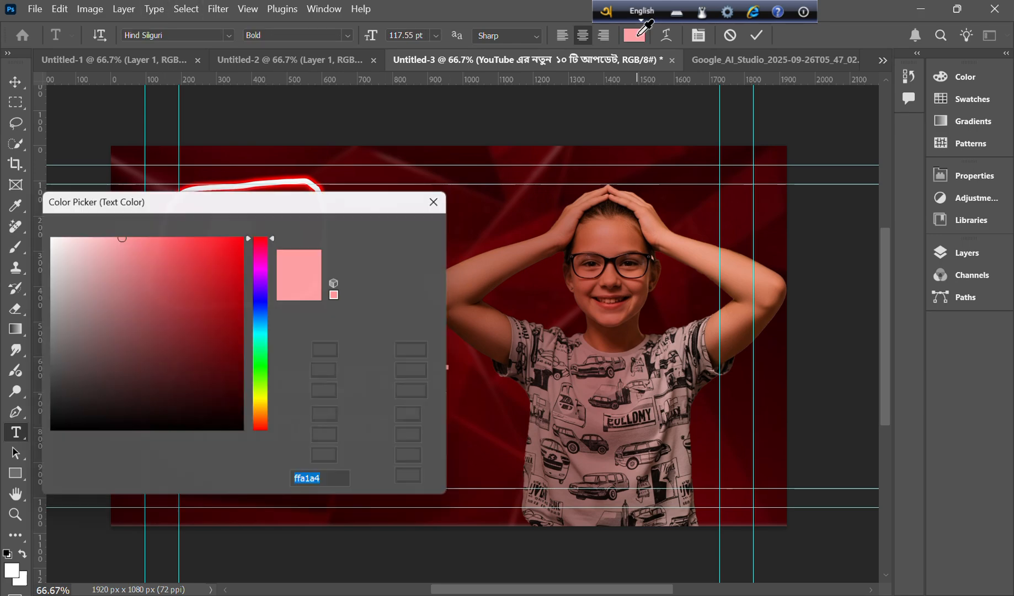
pyautogui.write('ffffff')
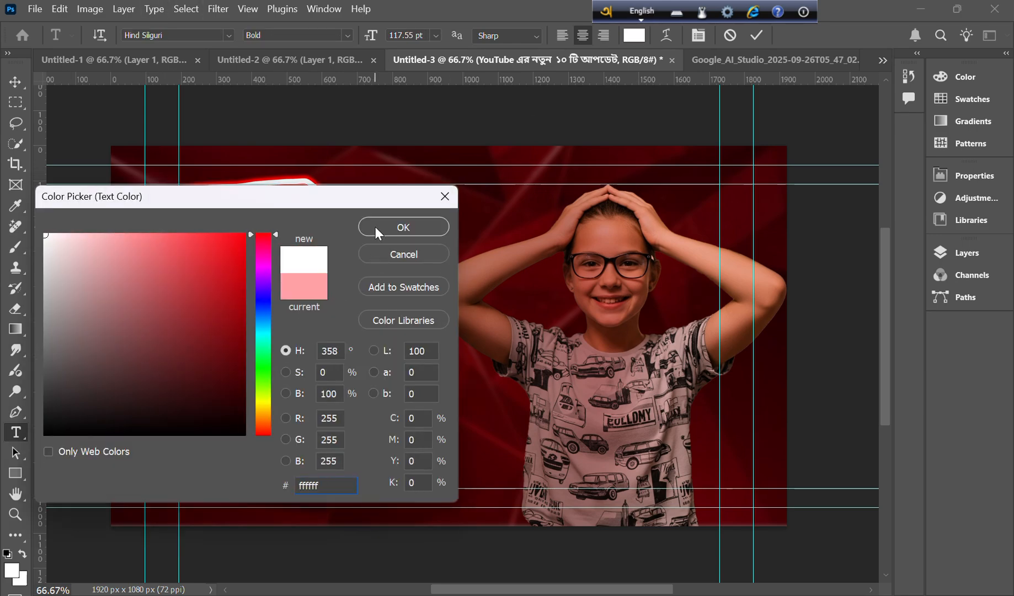
pyautogui.click(375, 227)
pyautogui.click(16, 81)
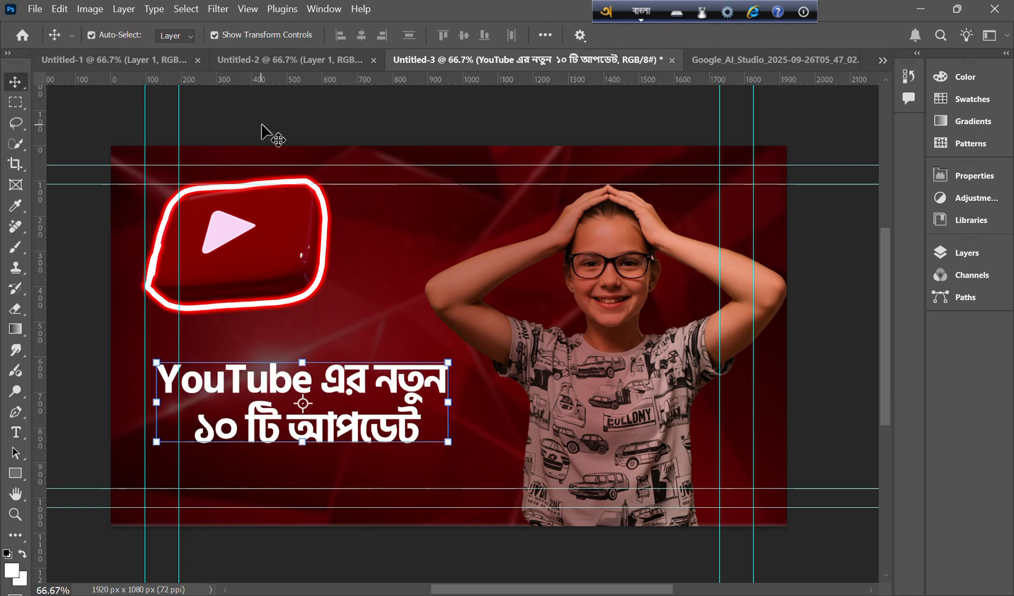
pyautogui.click(260, 115)
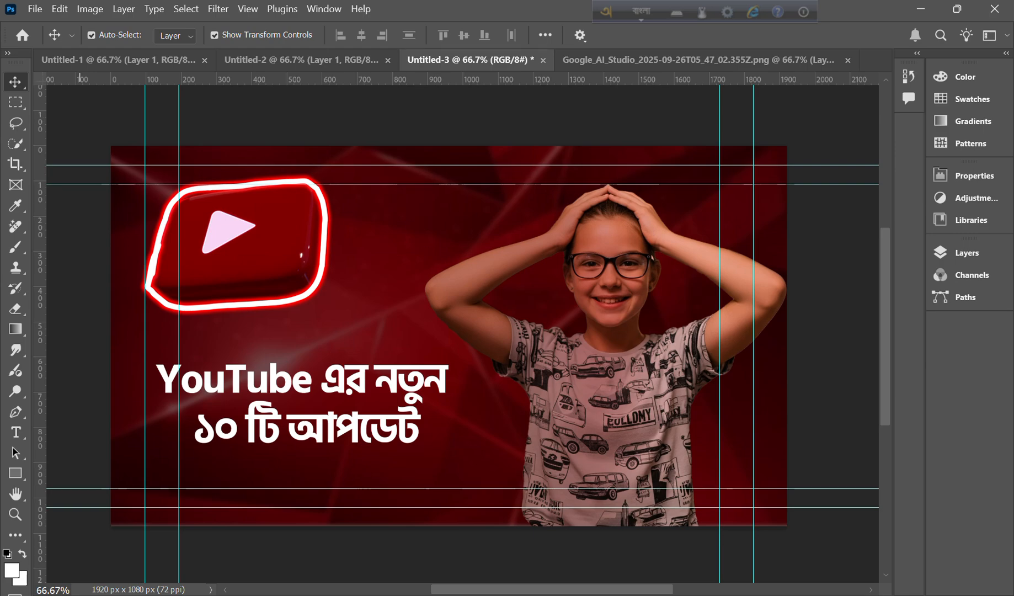
# Scale the play-button logo down to about 64% and centre it just above the headline.
pyautogui.moveTo(290, 256); pyautogui.dragTo(374, 279)
pyautogui.moveTo(311, 203); pyautogui.dragTo(332, 297)
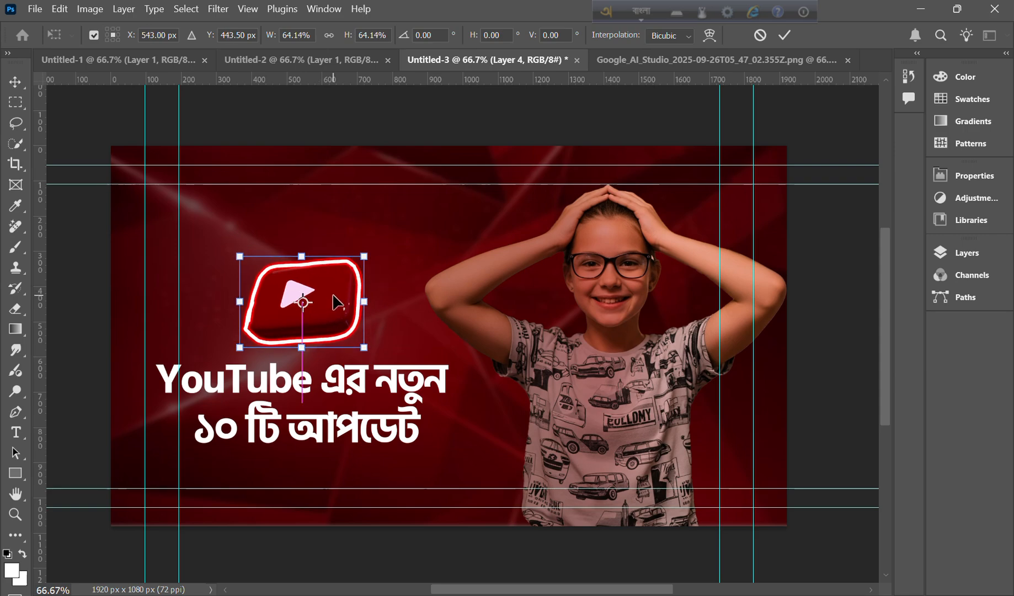
pyautogui.click(785, 35)
pyautogui.click(806, 102)
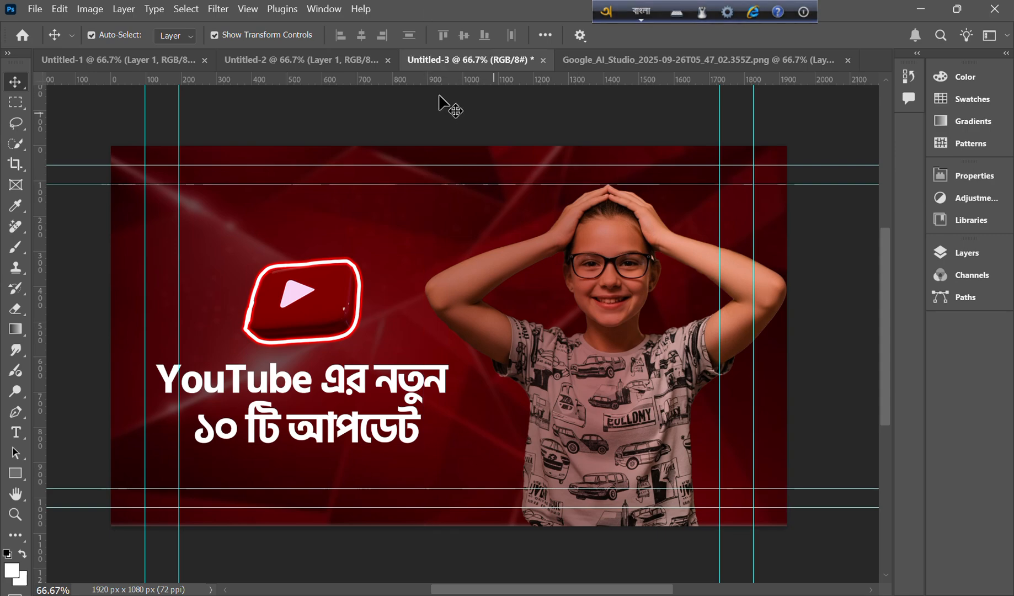
# Start a Save for Web (Legacy) export and bring the girl's bent arm into the preview.
pyautogui.click(35, 9)
pyautogui.moveTo(136, 249)
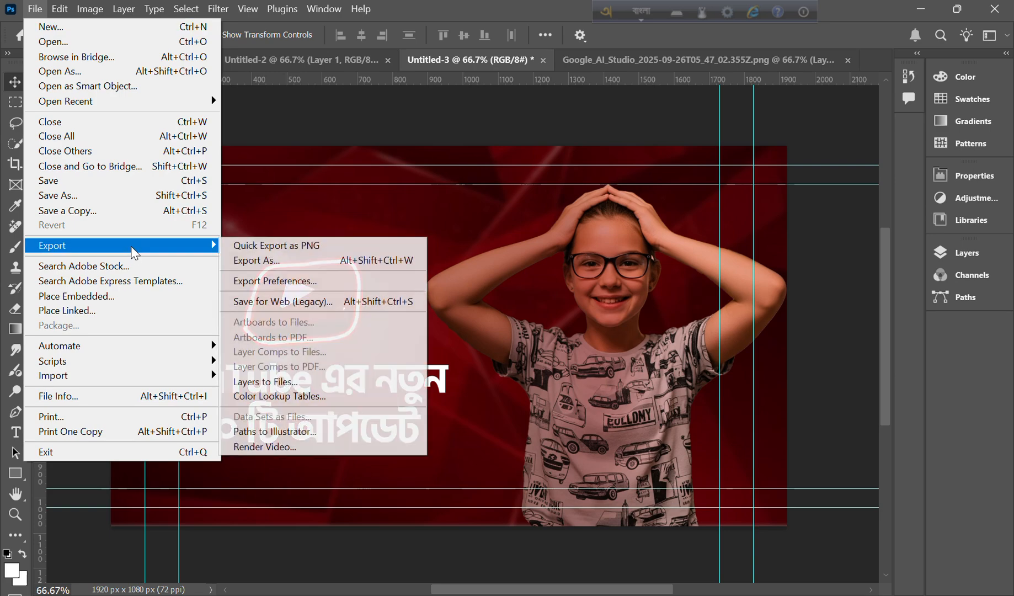
pyautogui.click(288, 301)
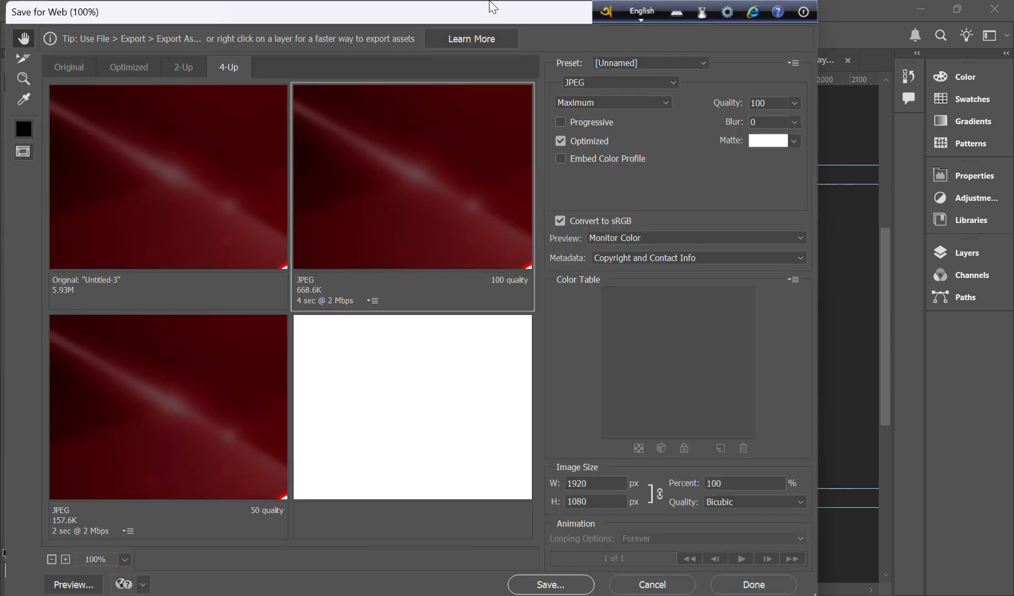
pyautogui.moveTo(392, 197); pyautogui.dragTo(2, 25)
pyautogui.moveTo(514, 192); pyautogui.dragTo(561, 187)
# Try the High JPEG compression quality, then return to Maximum at quality 100.
pyautogui.click(628, 103)
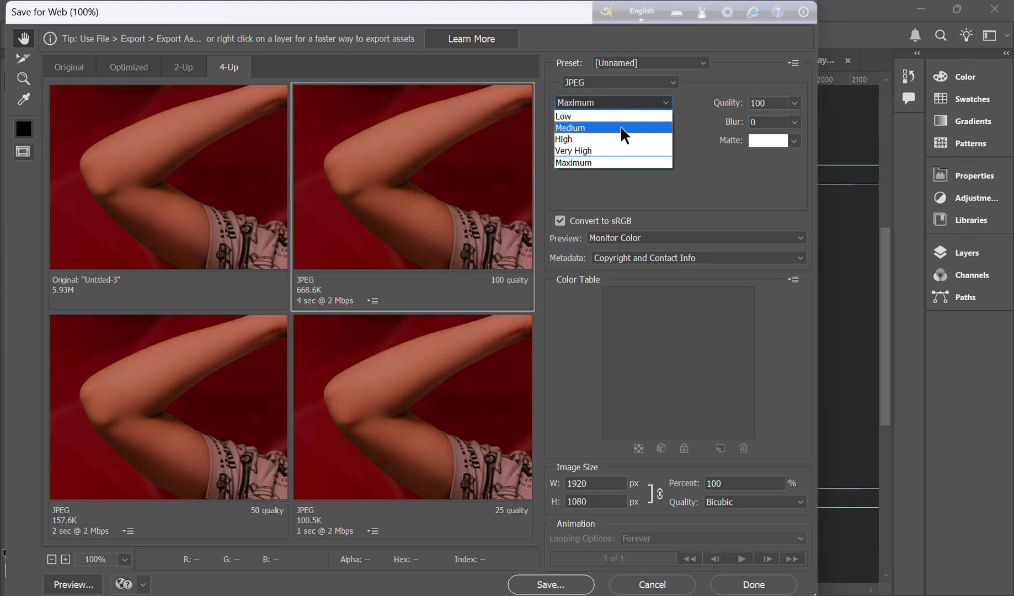
pyautogui.click(570, 139)
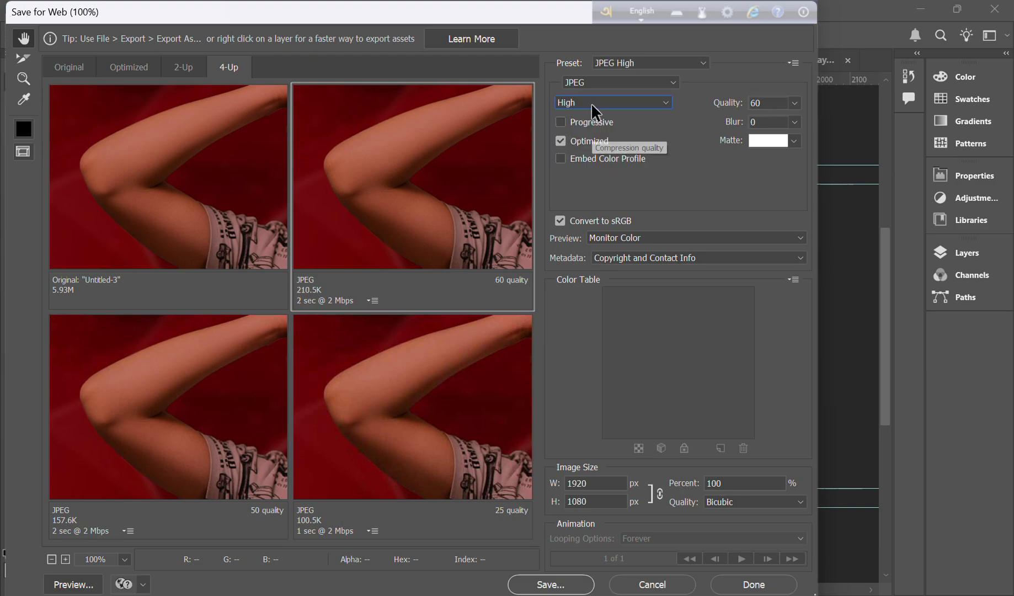
pyautogui.click(591, 103)
pyautogui.click(574, 162)
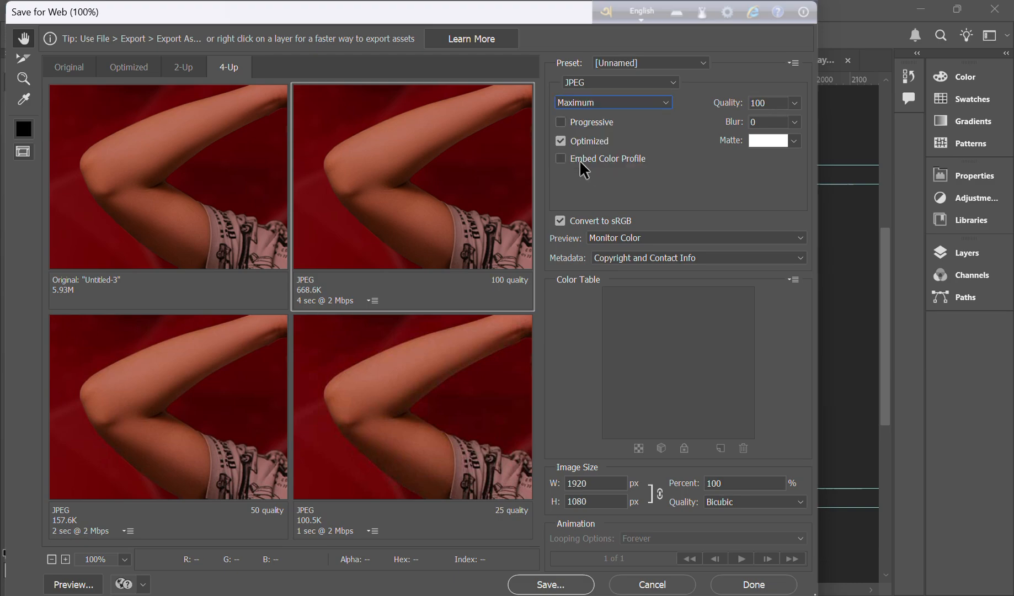
pyautogui.click(634, 75)
pyautogui.click(634, 78)
pyautogui.click(794, 103)
pyautogui.moveTo(796, 122); pyautogui.dragTo(810, 140)
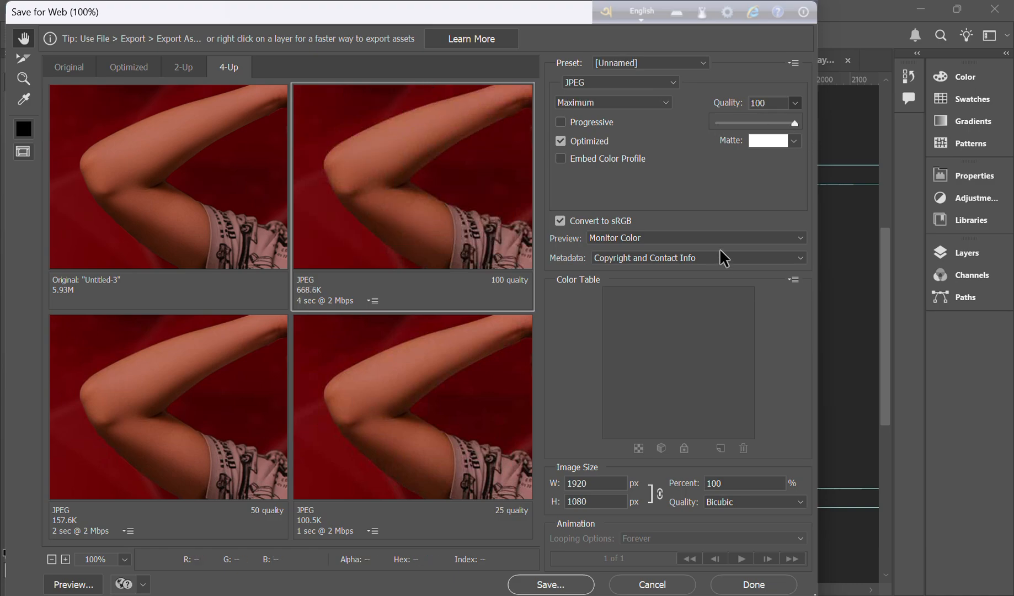
pyautogui.click(615, 182)
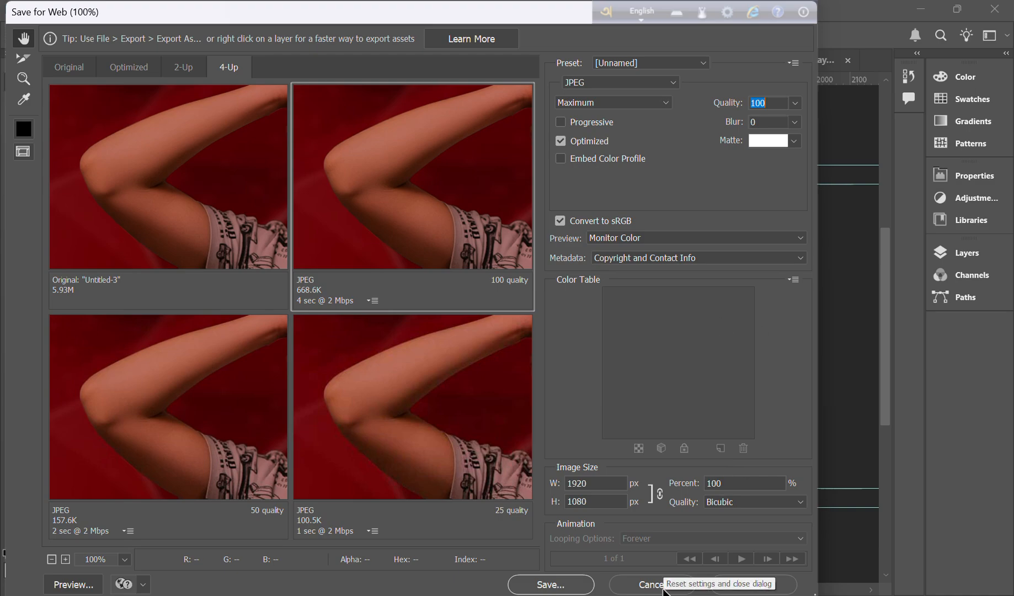
# Save the optimized JPEG to the Desktop under the file name "Thambnail design", keeping the Images Only format.
pyautogui.click(566, 585)
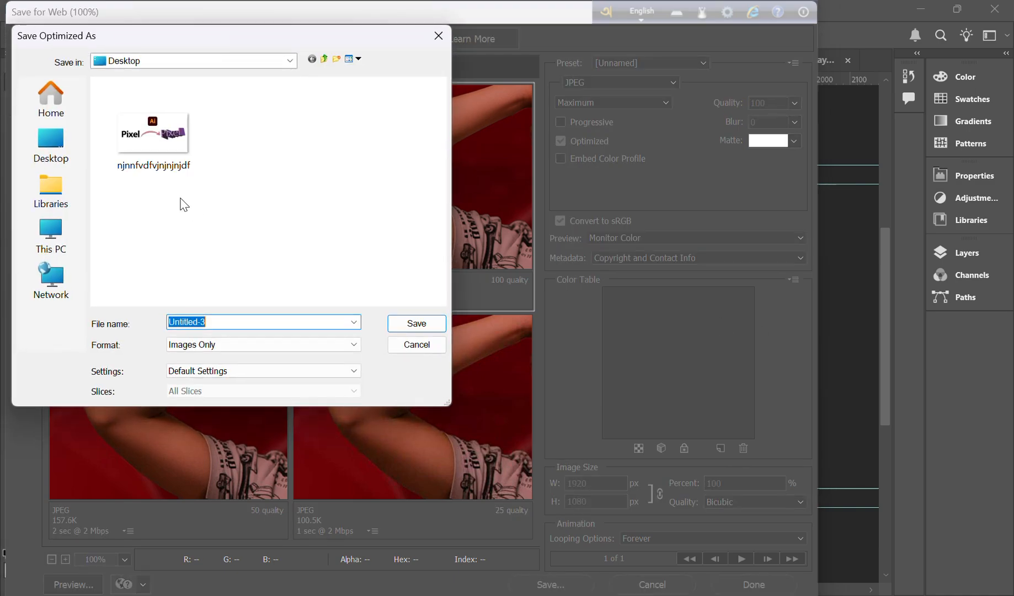
pyautogui.click(61, 143)
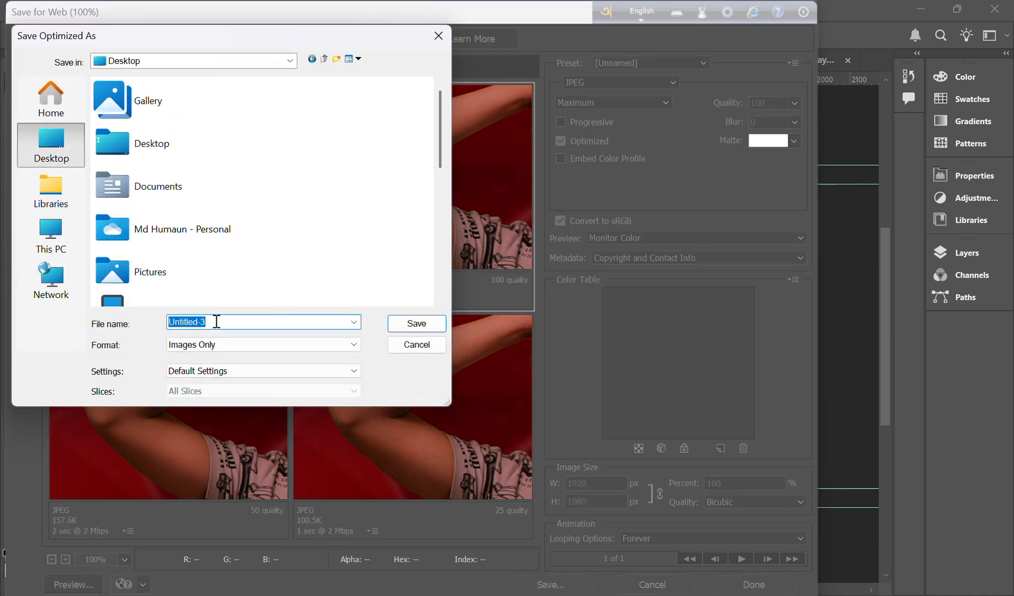
pyautogui.press('BackSpace')
pyautogui.write('TH')
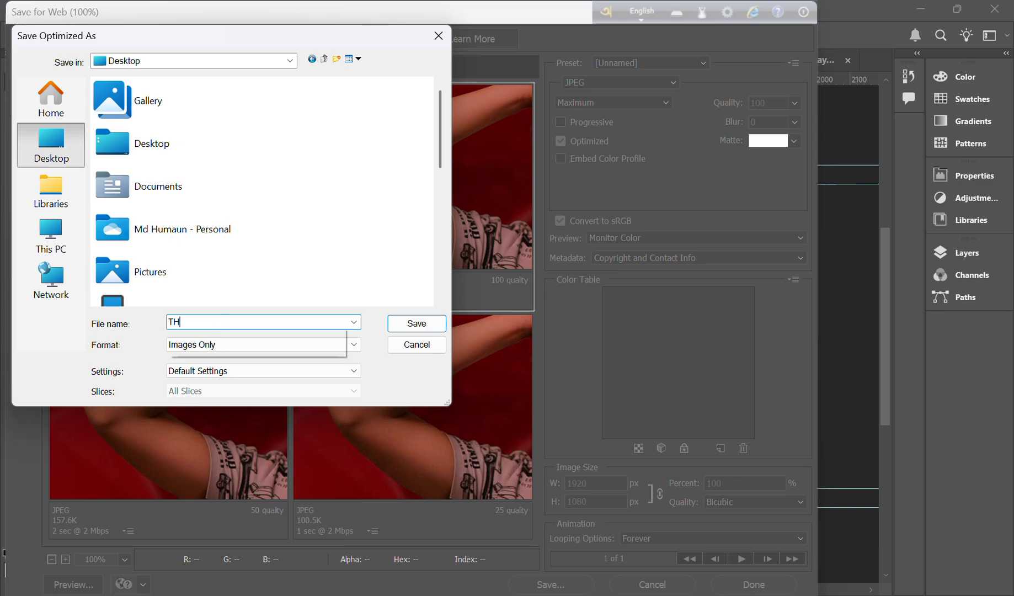
pyautogui.write('a')
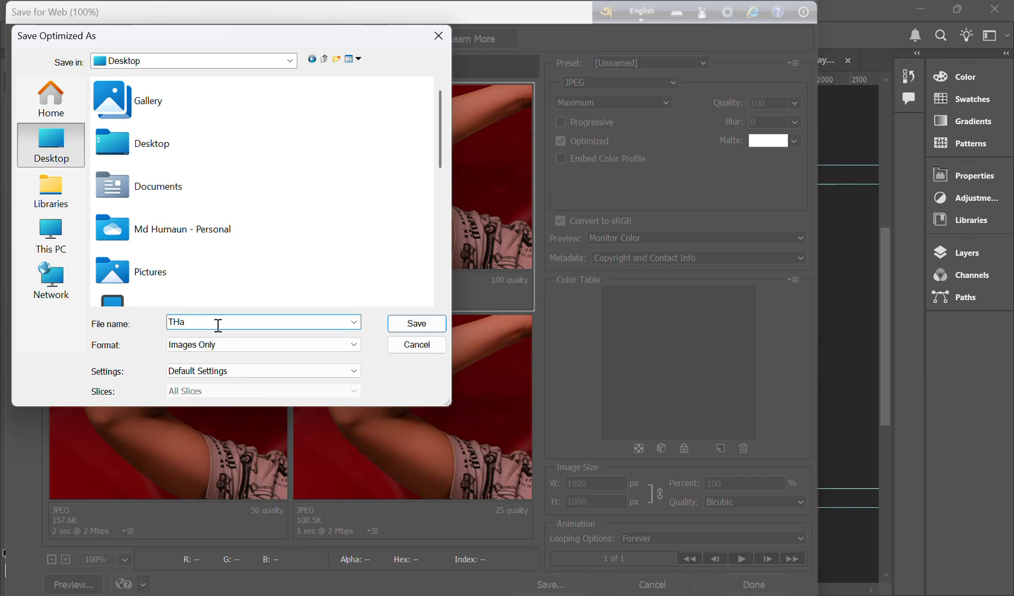
pyautogui.press('BackSpace')
pyautogui.write('h')
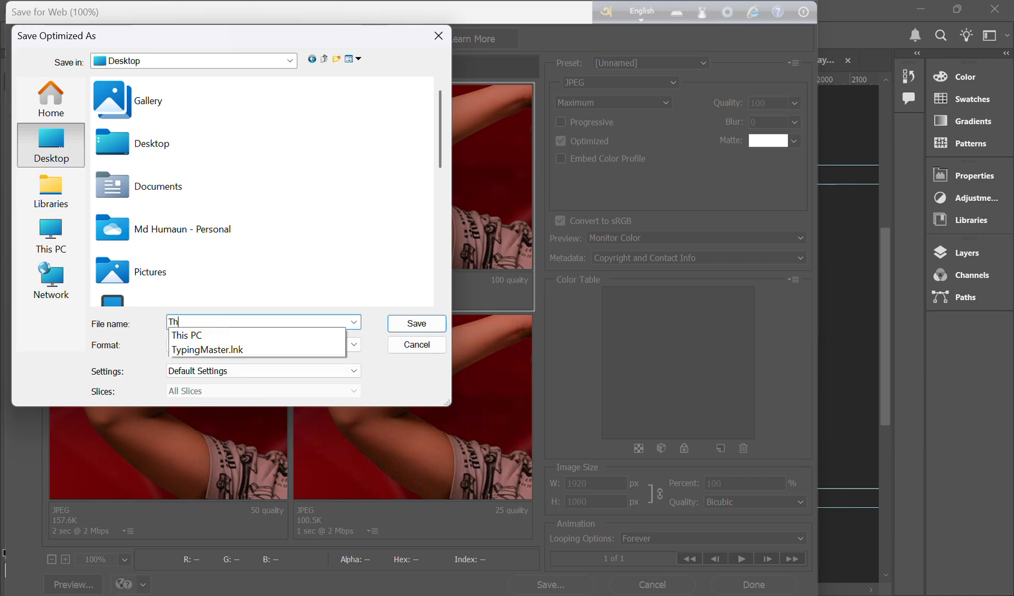
pyautogui.write('ambnail design')
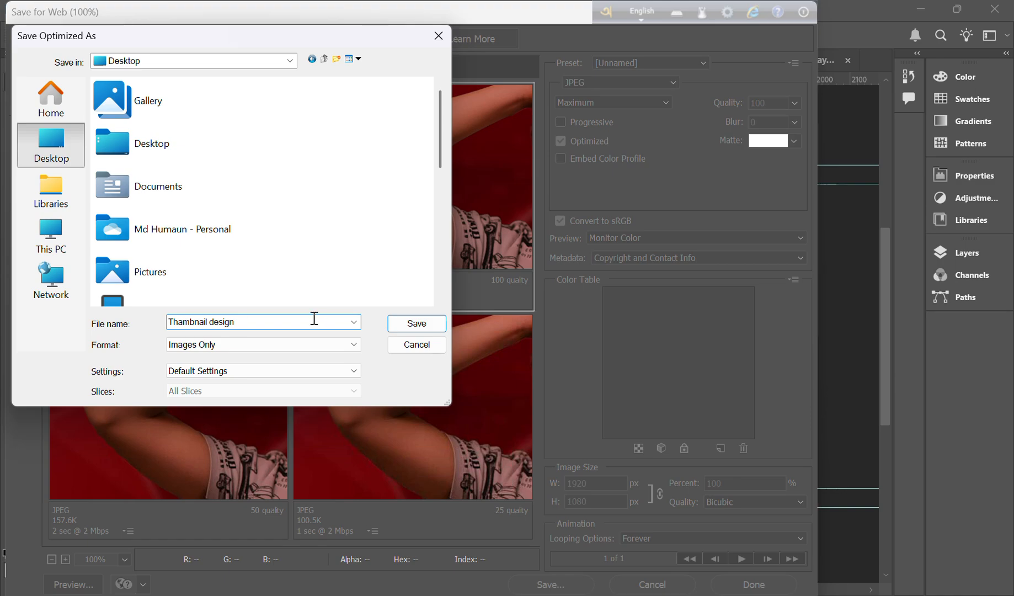
pyautogui.click(406, 325)
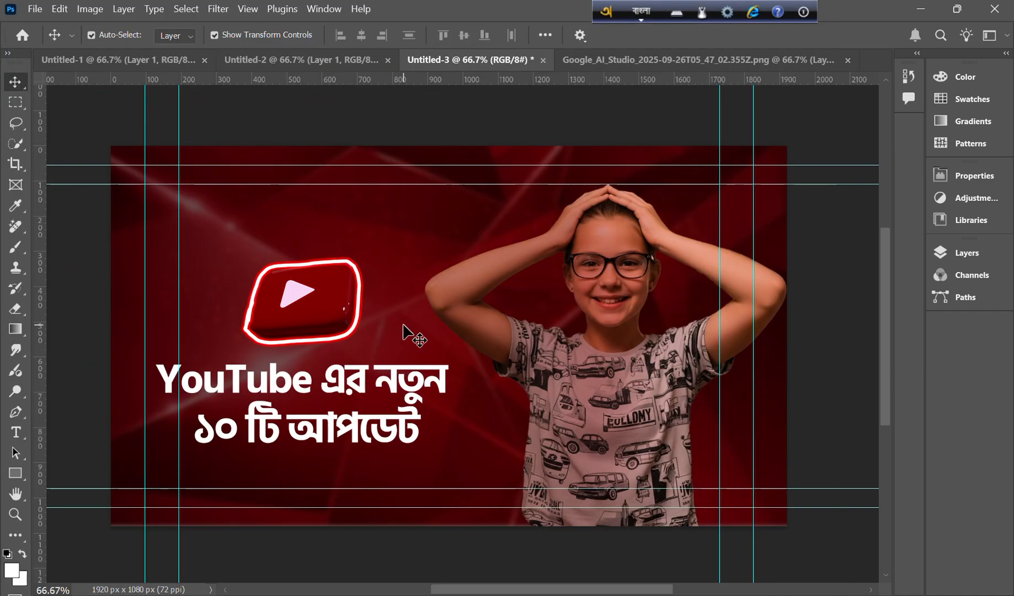